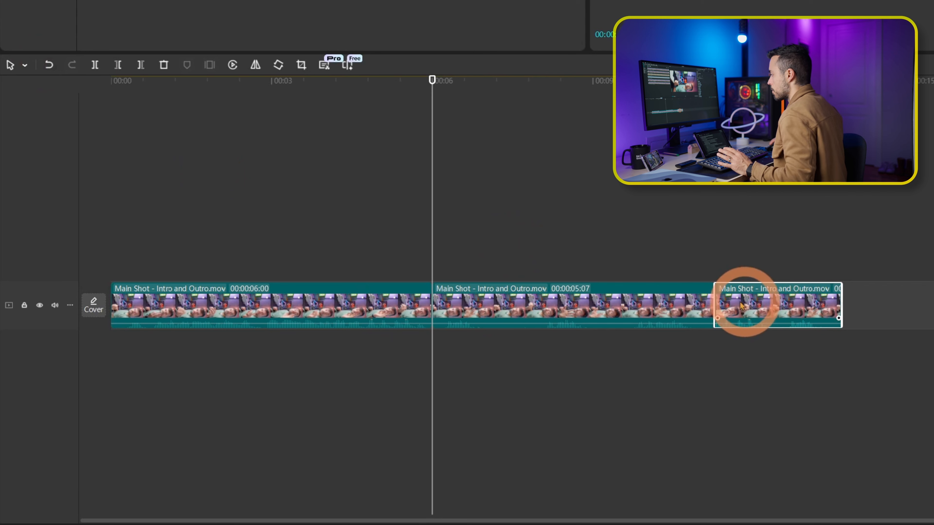
Step: Split the first Main Shot - Intro and Outro.mov clip just before the 3-second mark
click(299, 309)
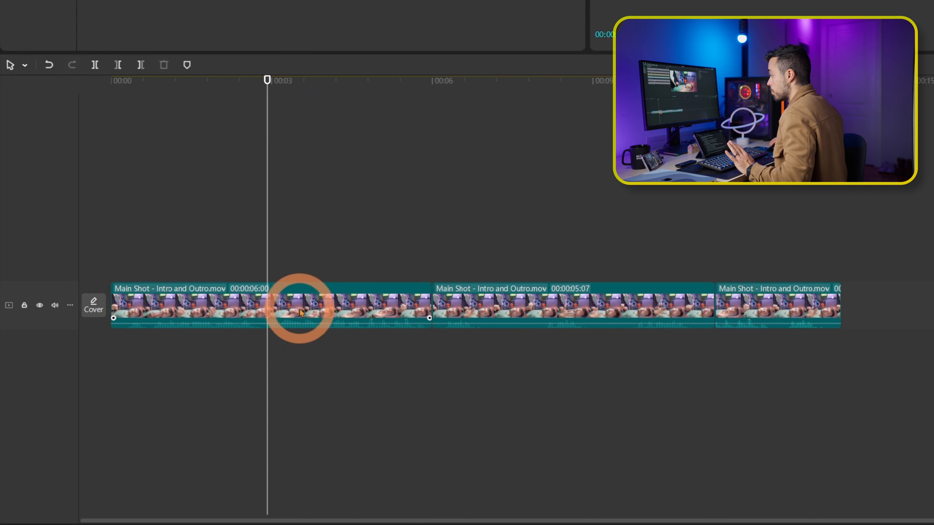
click(298, 311)
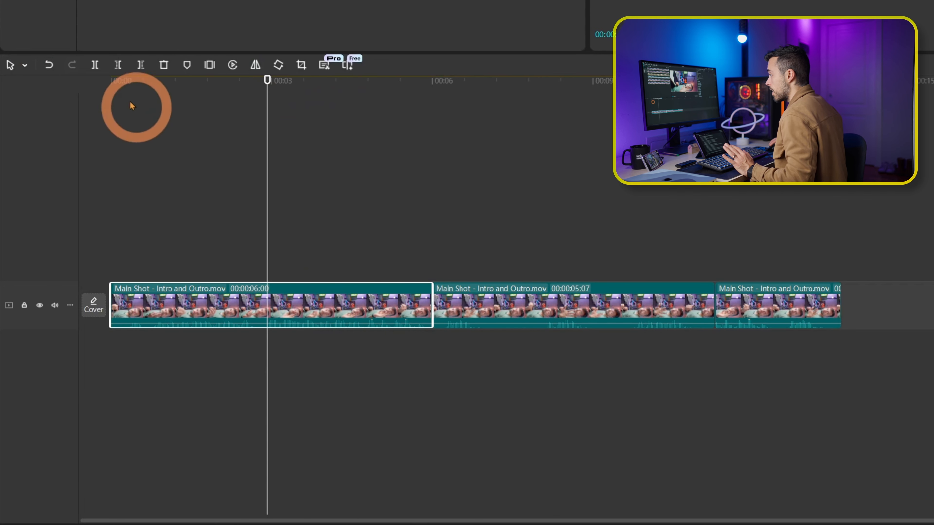
click(95, 66)
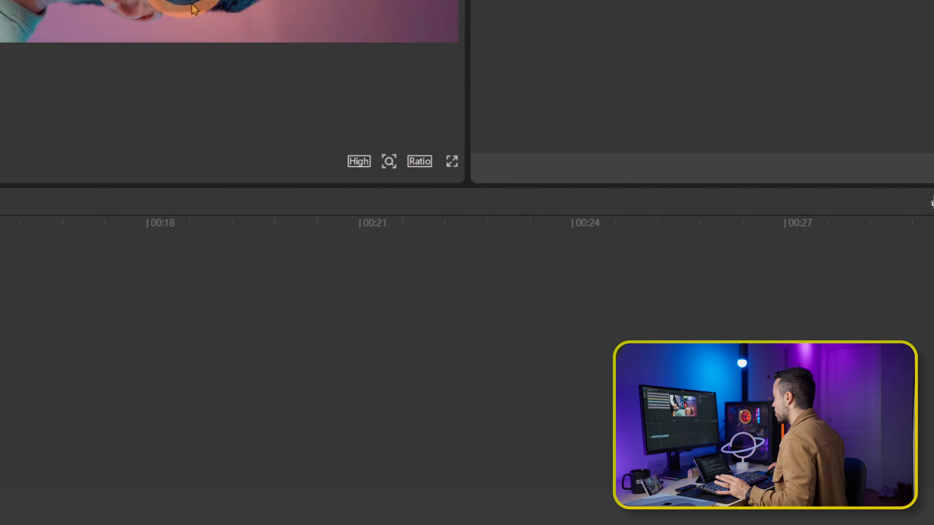
Step: Change the project's aspect ratio to 9:16
click(328, 100)
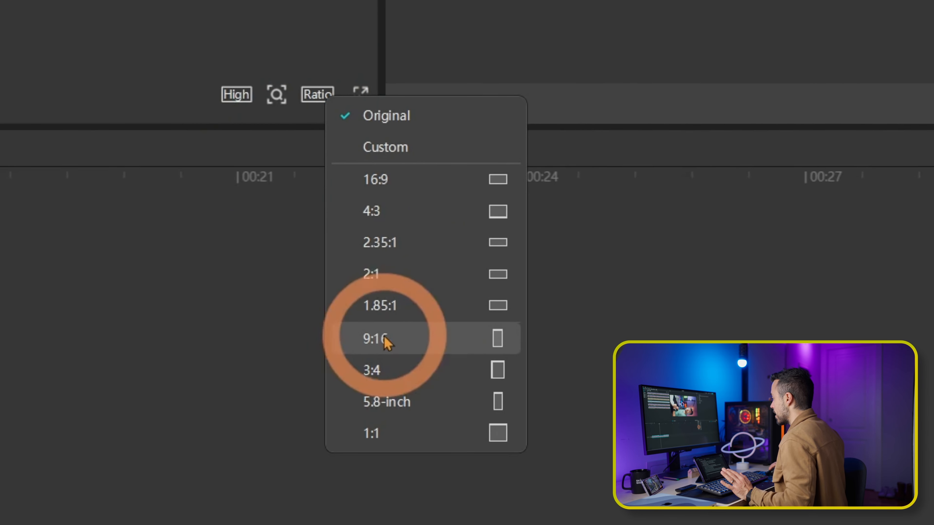
click(419, 337)
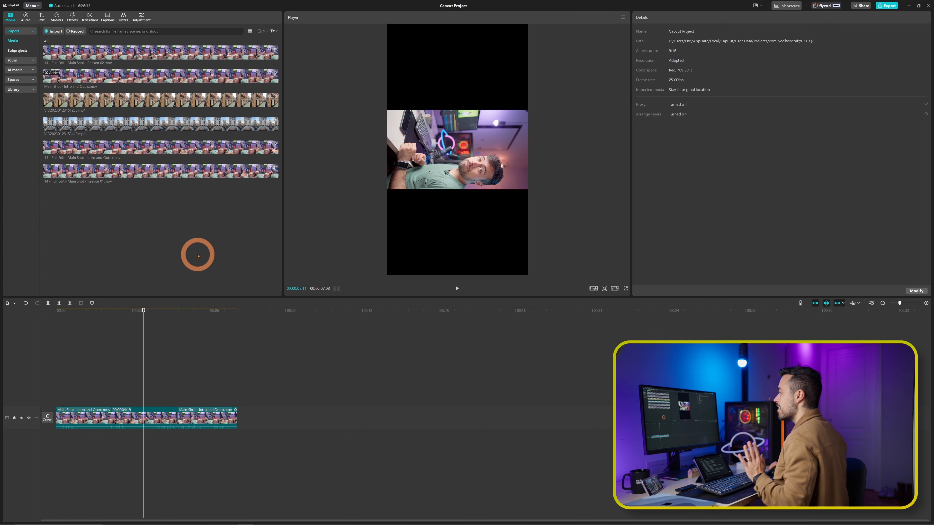
Step: Preview the canal clip VID20230128151235.mp4 and insert it between the two Main Shot clips on the timeline
click(166, 104)
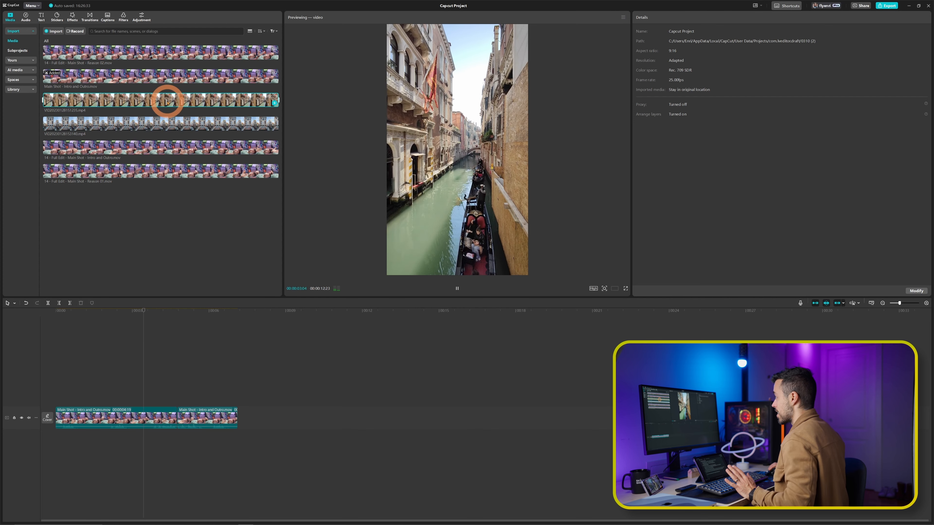
click(274, 103)
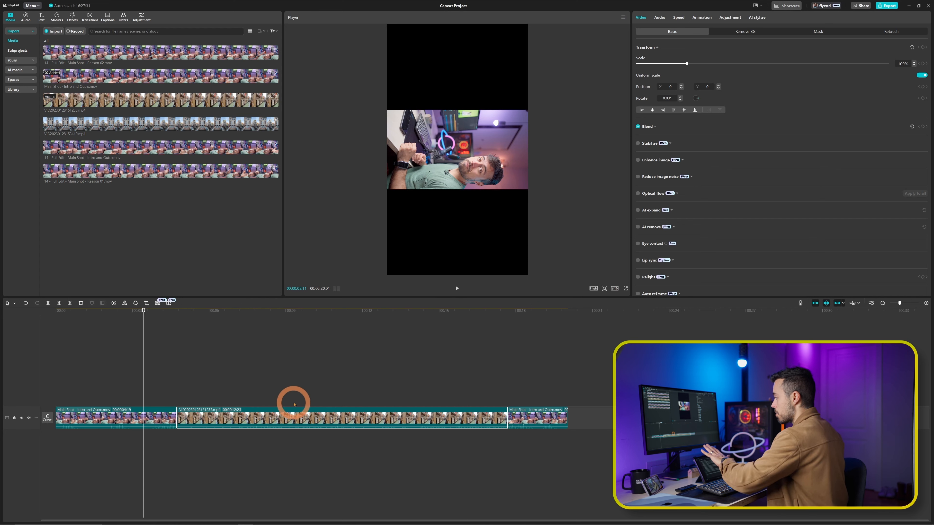
Step: Scrub through the whole timeline to examine how the clips play in sequence
drag(217, 317, 572, 426)
drag(470, 422, 547, 420)
click(306, 310)
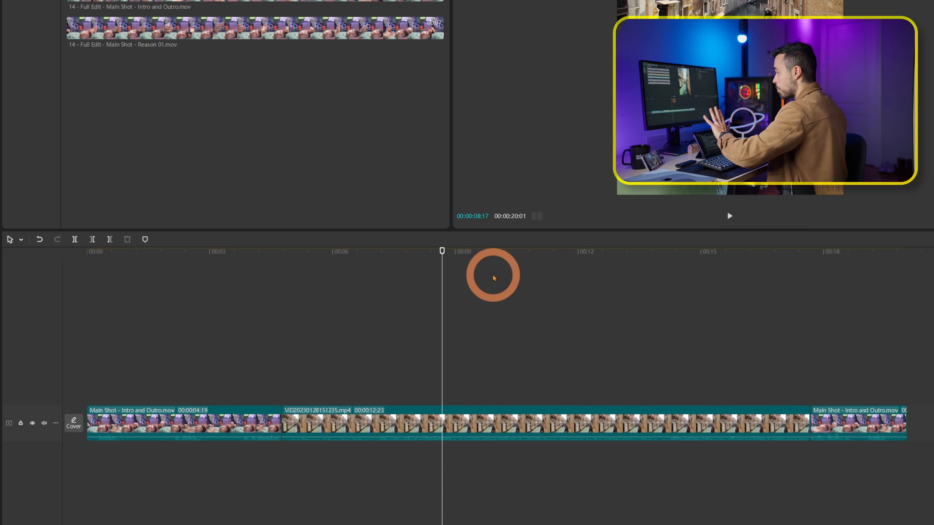
drag(167, 258, 567, 268)
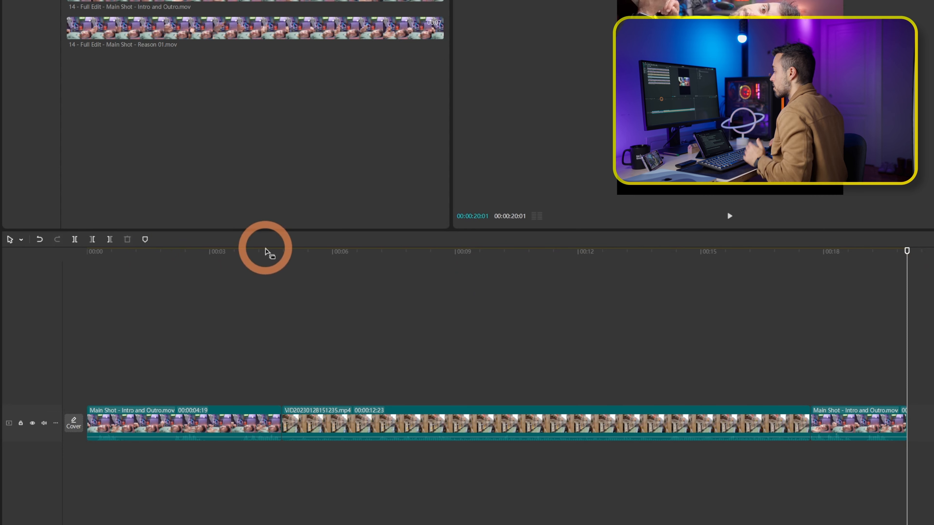
drag(263, 251, 638, 274)
drag(730, 272, 918, 275)
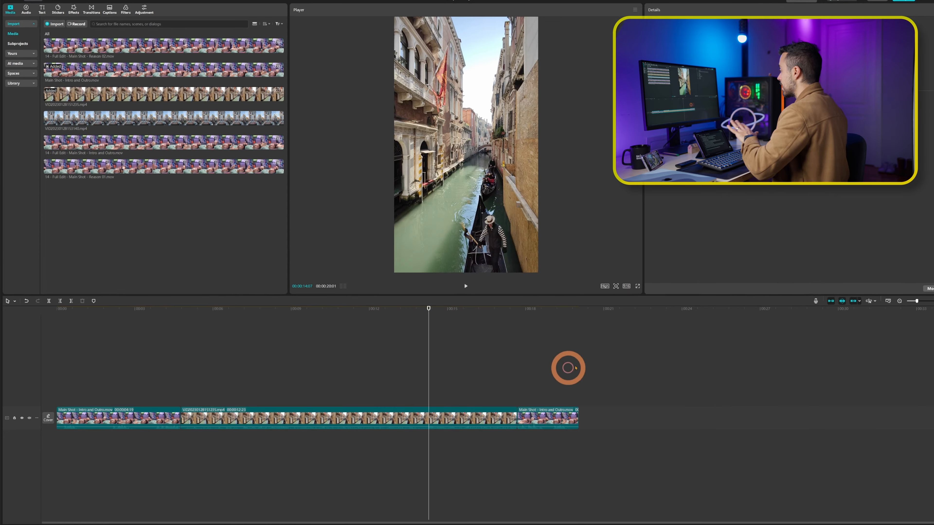
drag(571, 366, 129, 457)
drag(205, 486, 209, 484)
click(208, 483)
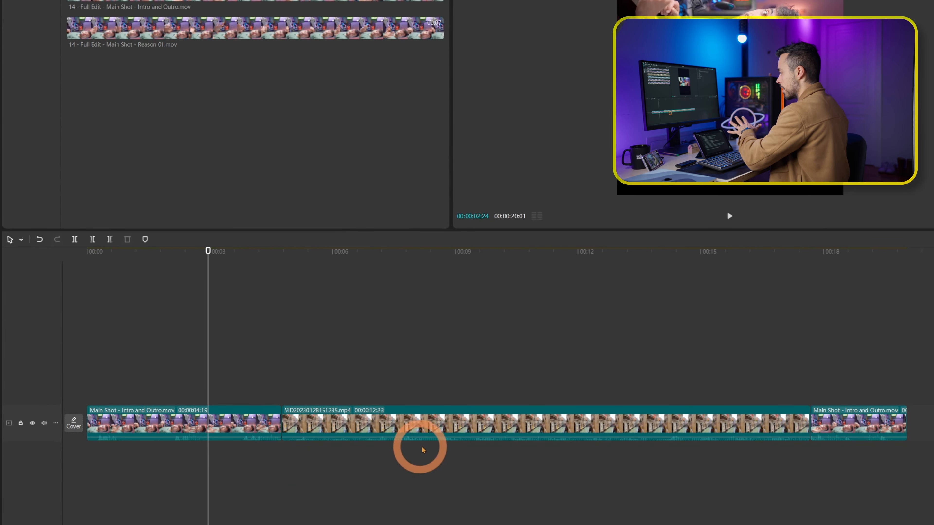
Step: Stack the last Main Shot clip on a new track over the canal clip near 11 seconds and scrub across the overlap
drag(860, 421, 564, 382)
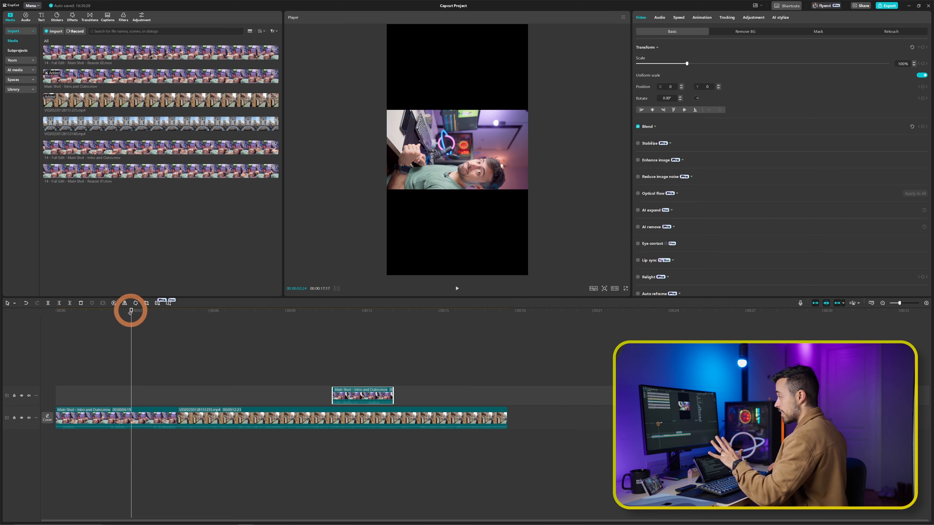
drag(134, 311, 135, 314)
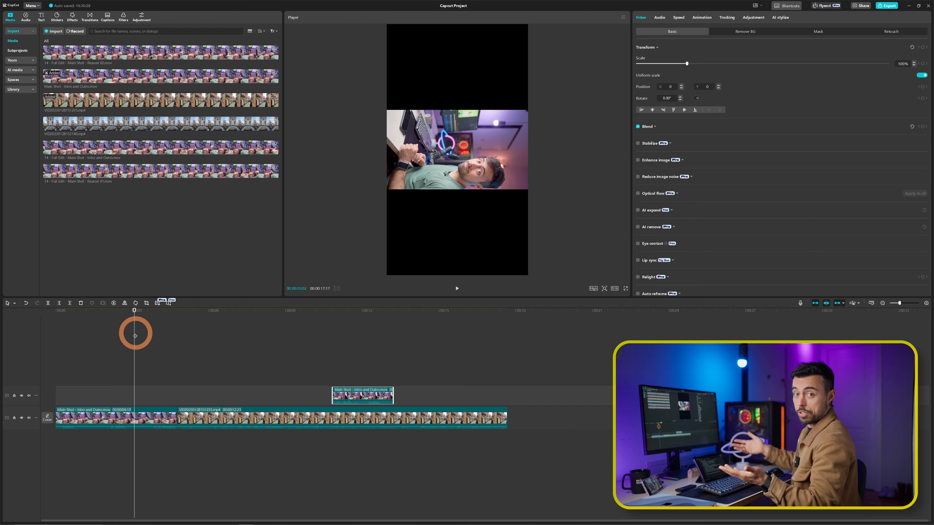
drag(134, 313, 356, 313)
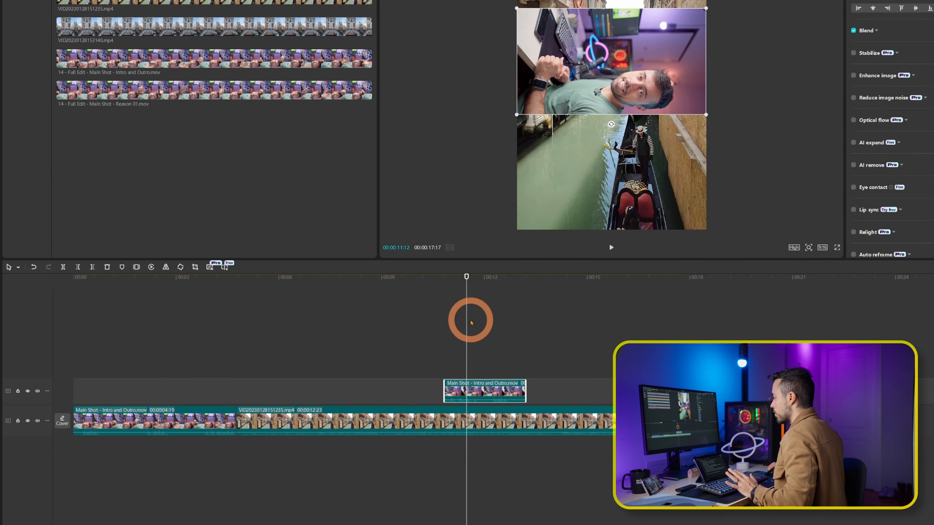
click(349, 345)
drag(466, 322, 490, 315)
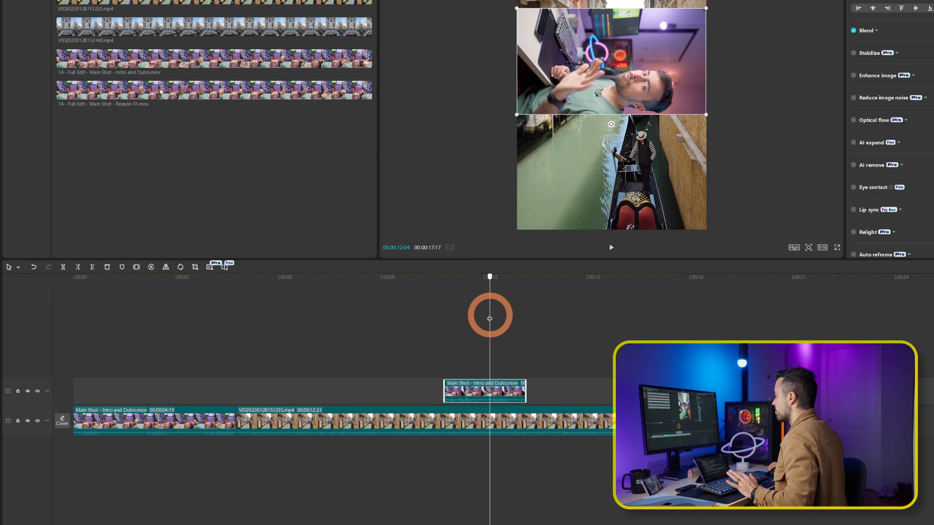
click(222, 279)
click(333, 280)
click(616, 279)
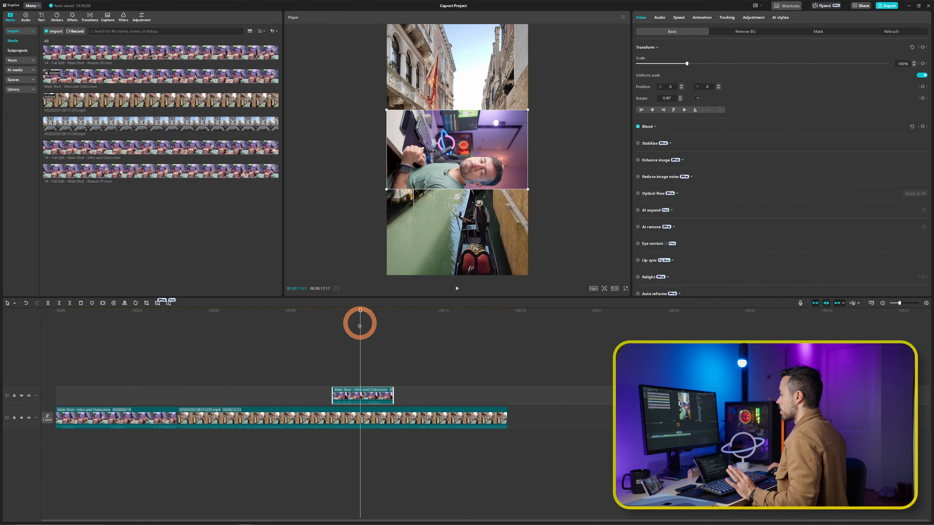
drag(359, 326, 366, 328)
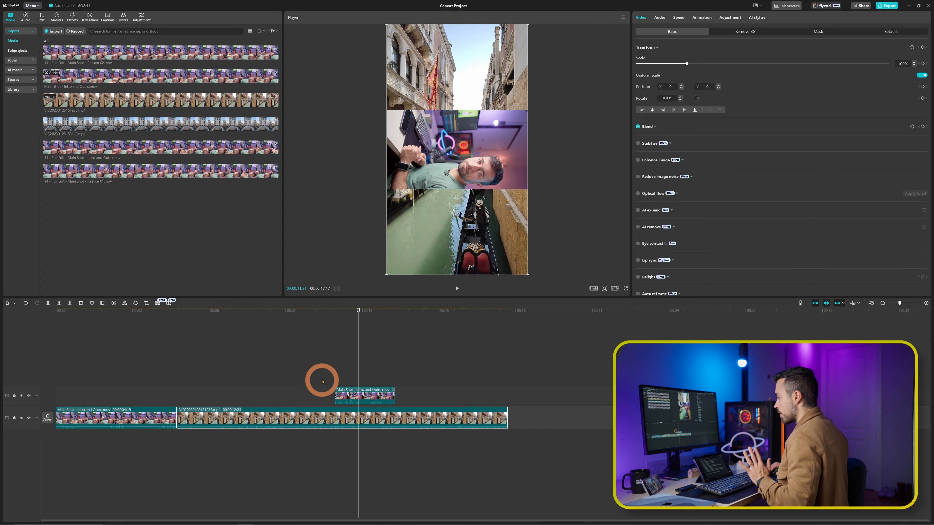
Step: Swap the layers: put the canal clip on the upper track and the second Main Shot clip right after the first on the main track
mouse_move(356, 429)
mouse_down()
mouse_move(348, 392)
mouse_move(365, 417)
mouse_up()
click(385, 355)
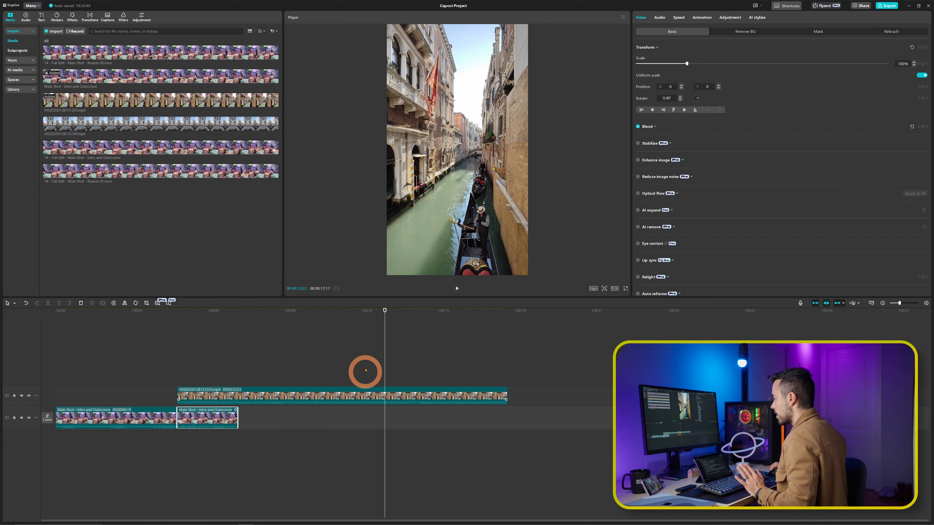
Step: Add the red down-arrow sticker from the Trending stickers above the canal clip at about the 6-second mark
drag(231, 315, 208, 326)
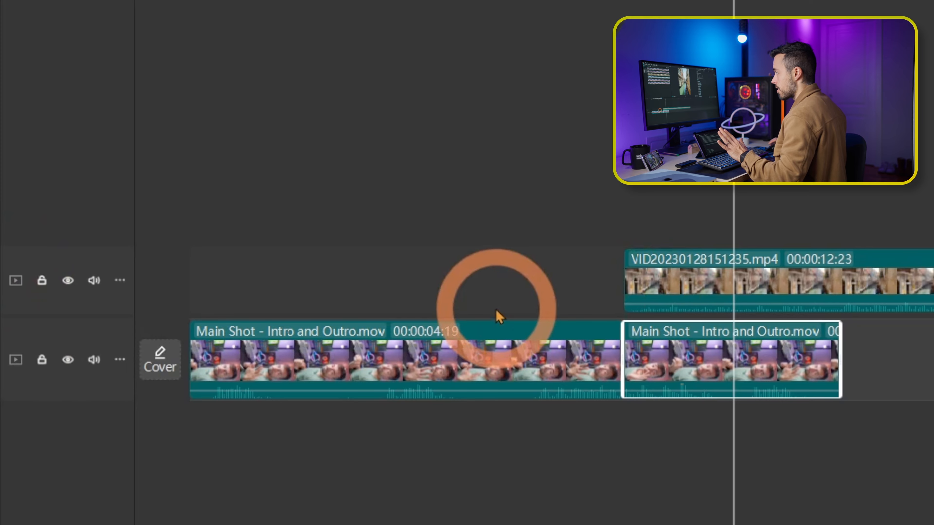
click(60, 1)
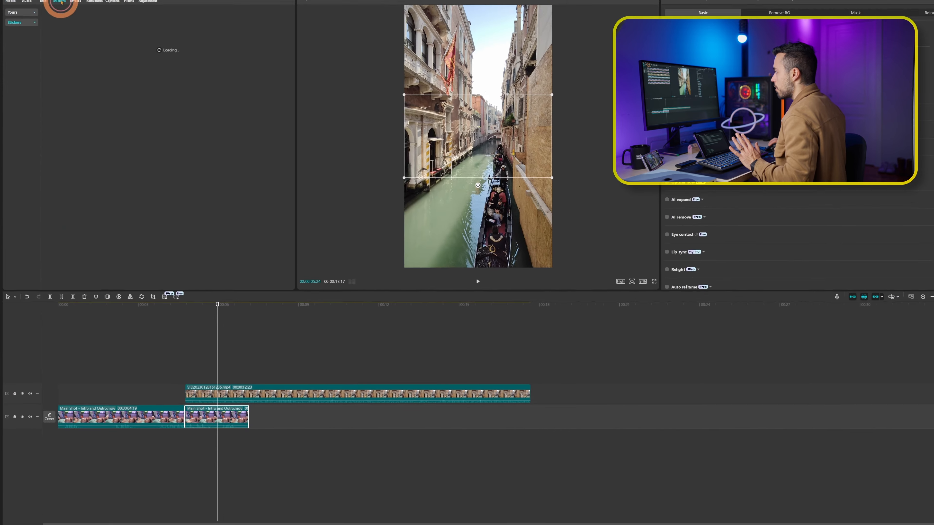
click(63, 65)
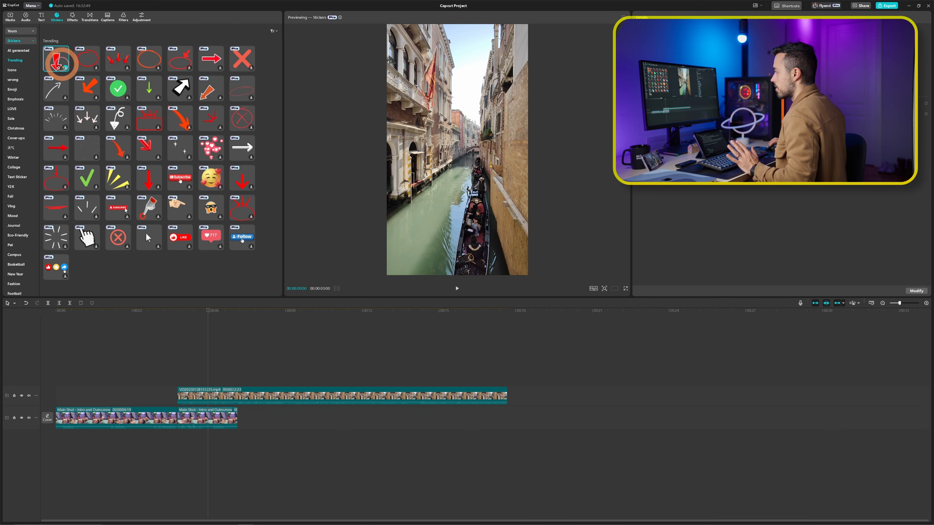
click(225, 381)
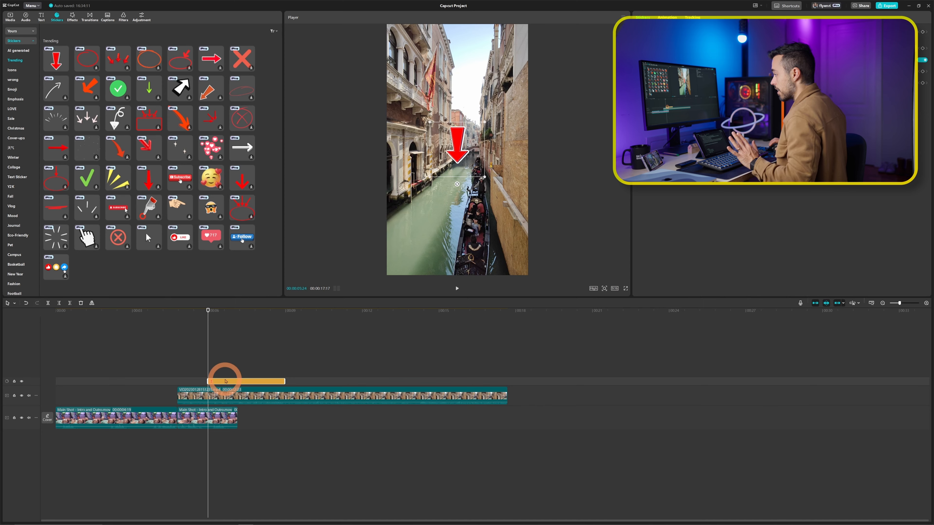
Step: Try locking and hiding the arrow sticker's track, and restore it to unlocked and shown
click(7, 382)
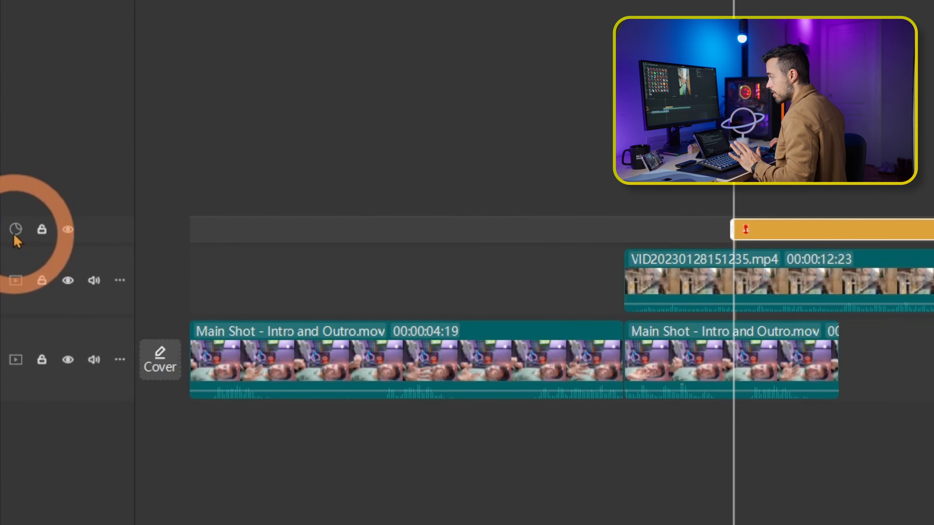
click(806, 293)
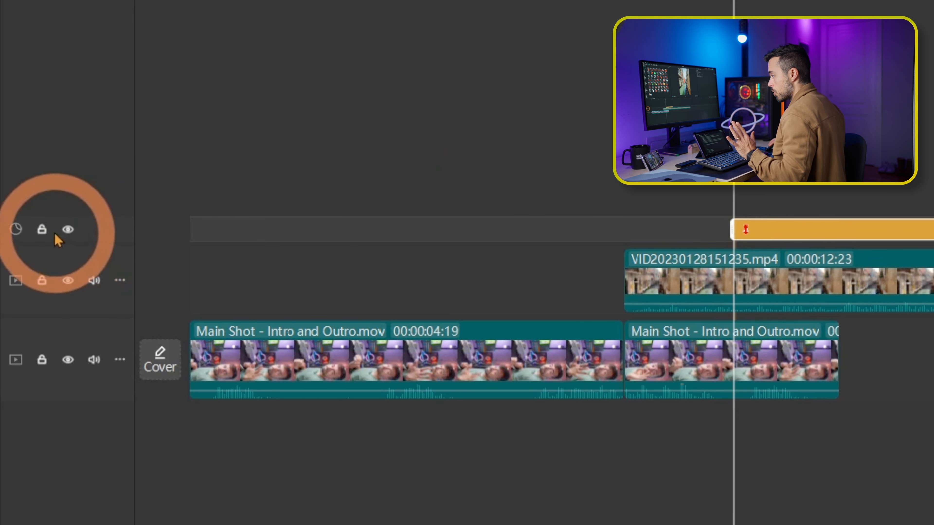
click(43, 229)
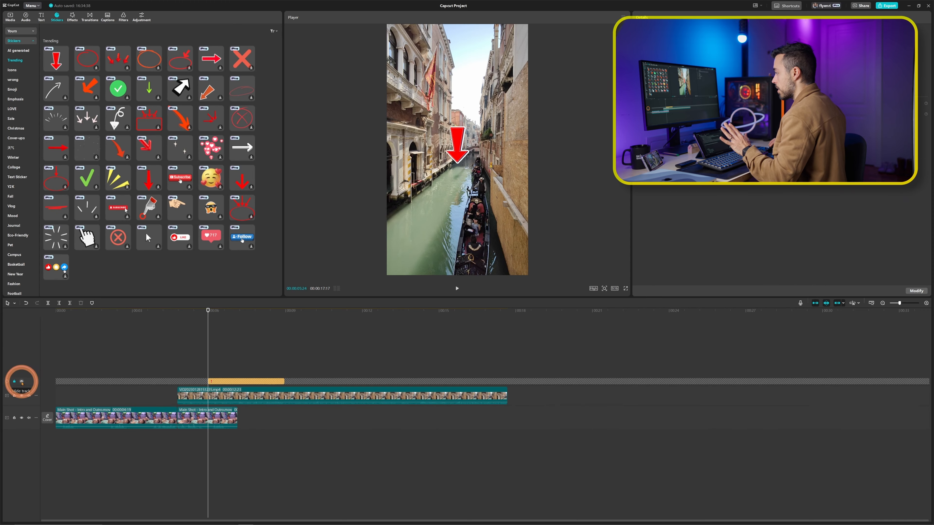
click(68, 234)
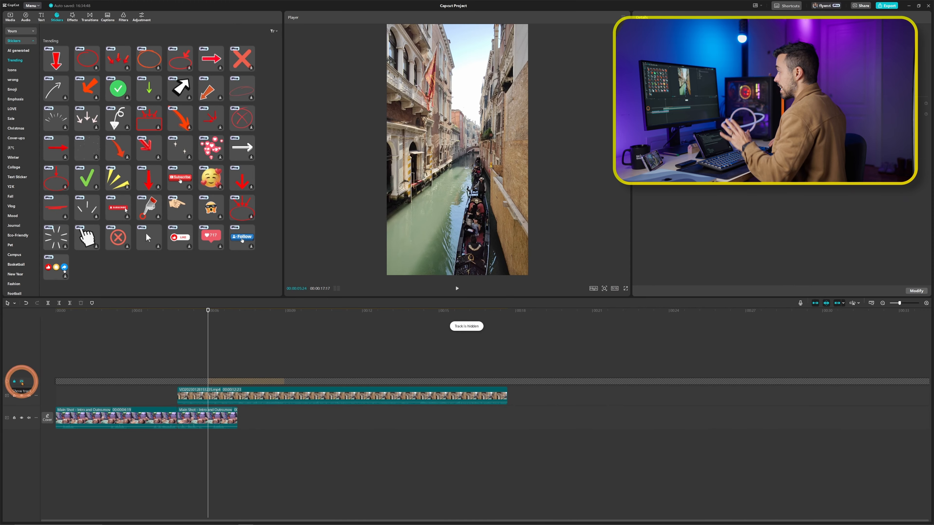
click(22, 382)
click(21, 382)
click(21, 381)
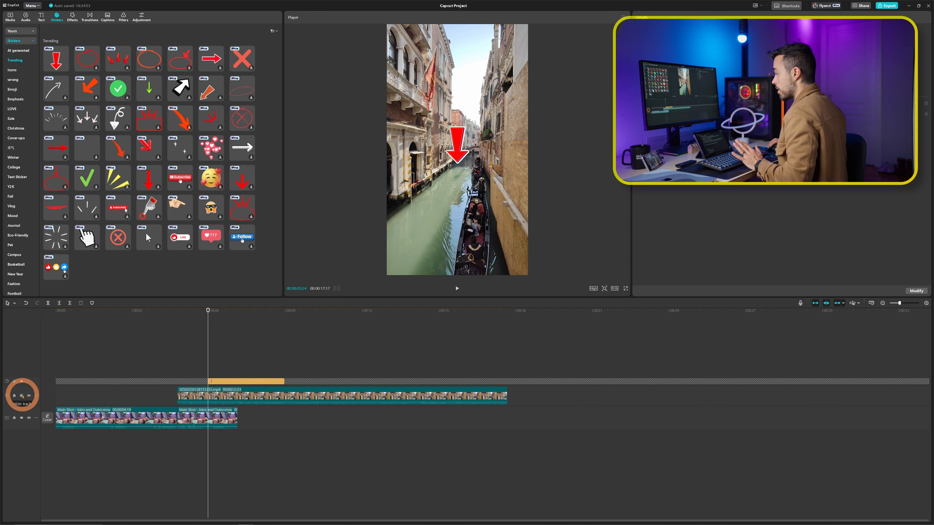
Step: Hide and show the canal clip's track, and mute its clip audio
click(21, 396)
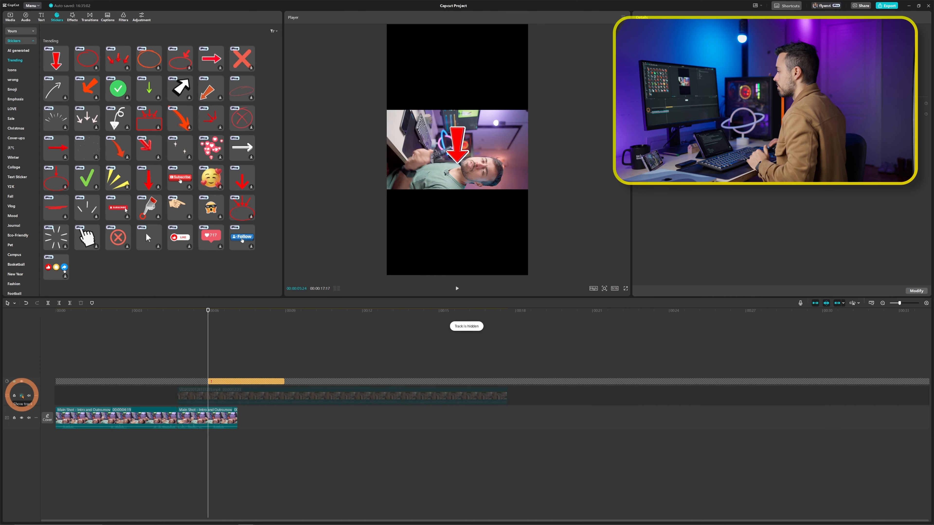
click(22, 396)
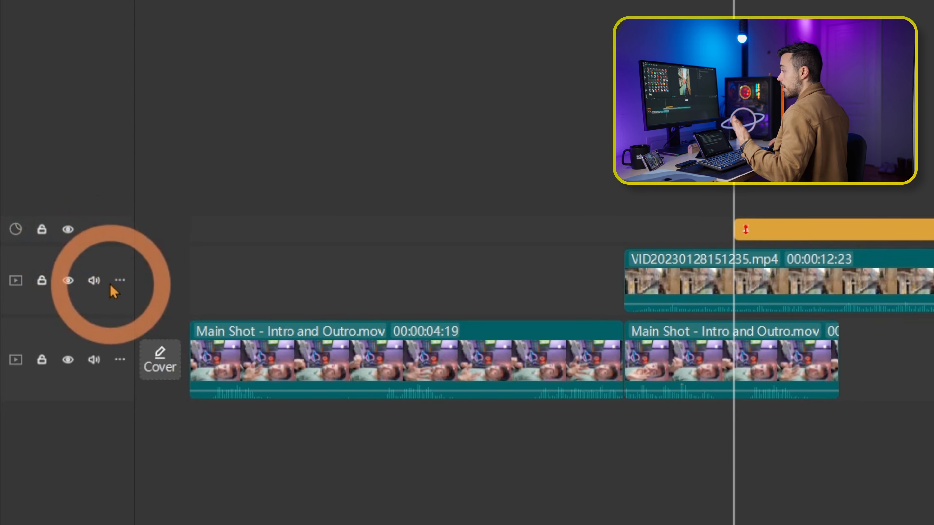
click(96, 282)
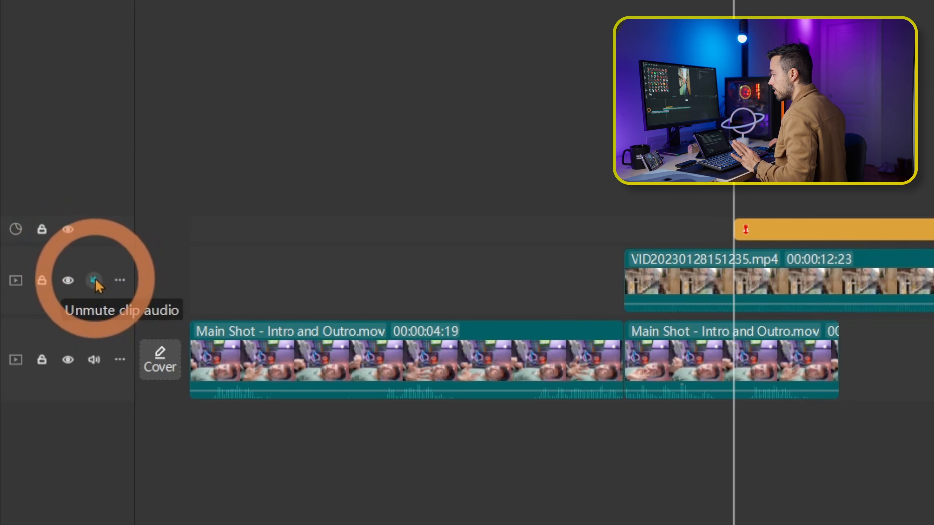
Step: Increase the track height of the canal clip's track
click(120, 281)
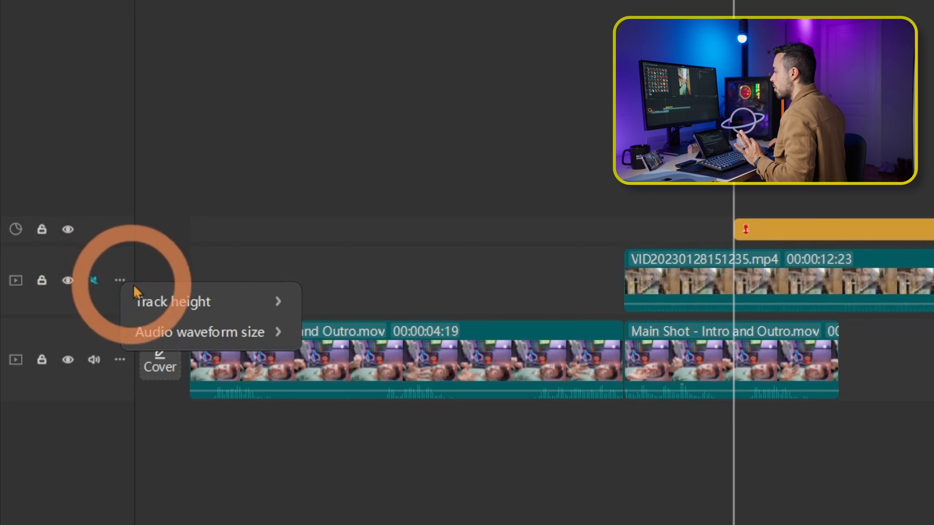
click(234, 303)
click(353, 362)
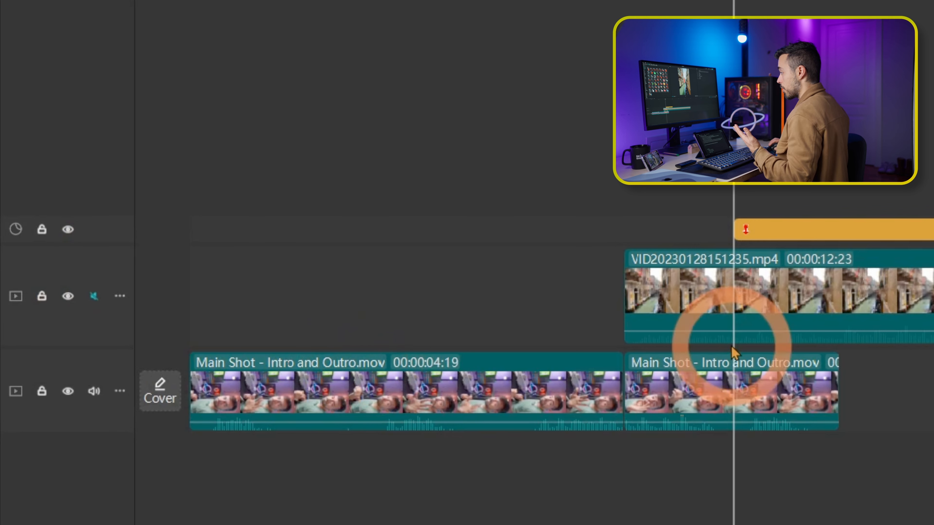
Step: Try an audio waveform size of 100% on the canal clip's track and return it to a smaller size
click(119, 296)
mouse_move(254, 350)
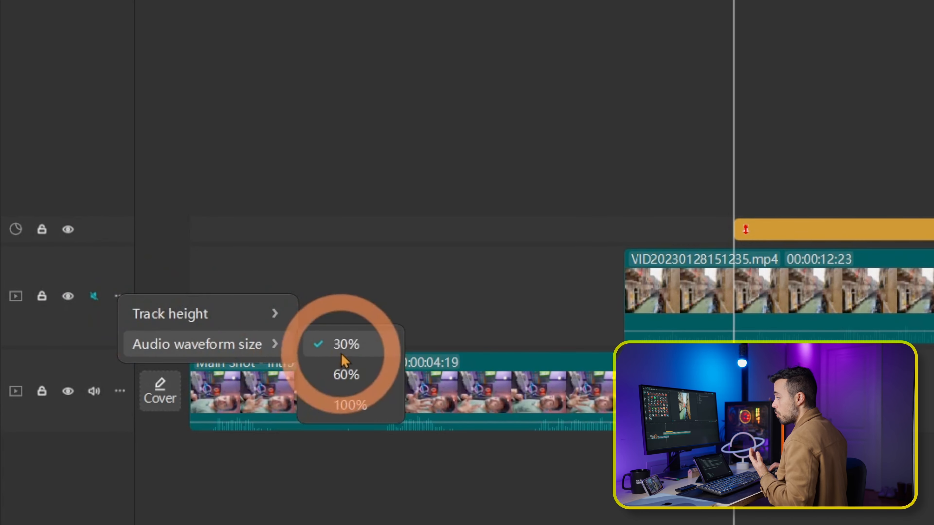
click(351, 404)
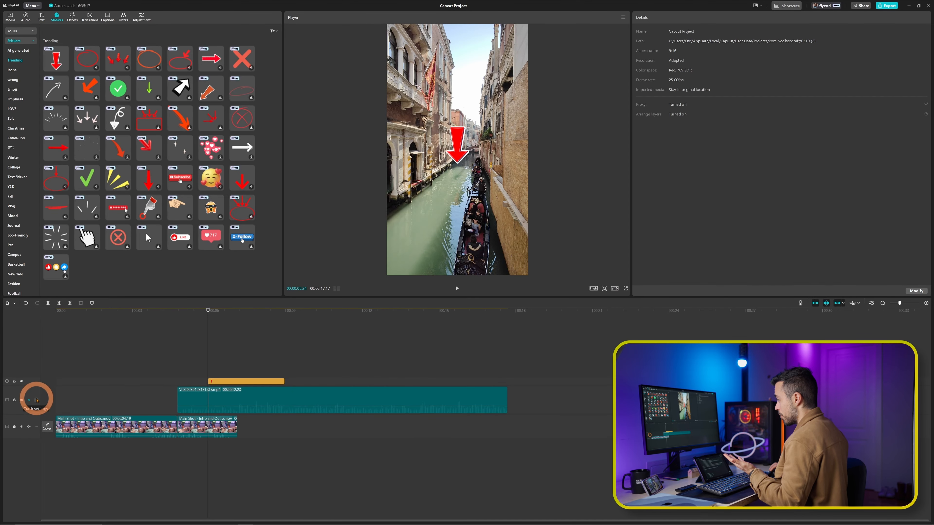
click(36, 400)
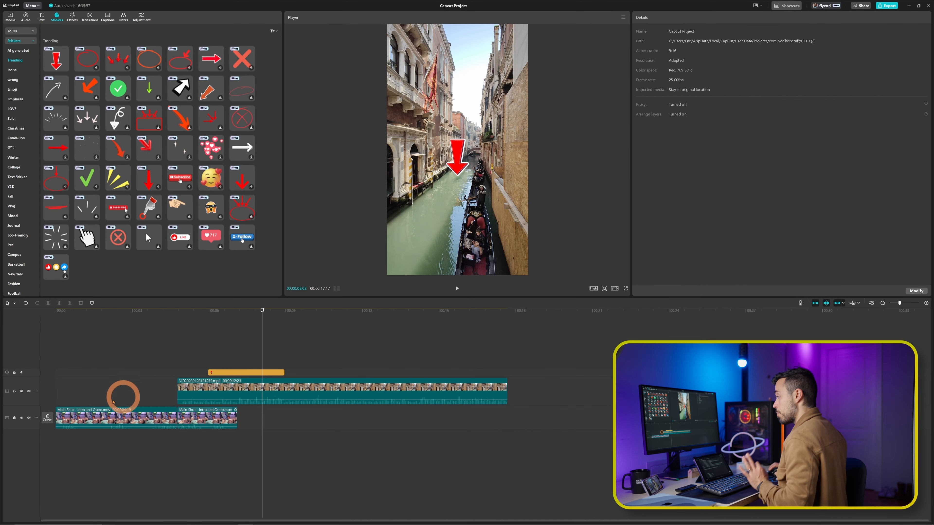
Step: Set the Main Shot track's height to Tall and adjust its audio waveform size
click(36, 418)
mouse_move(69, 426)
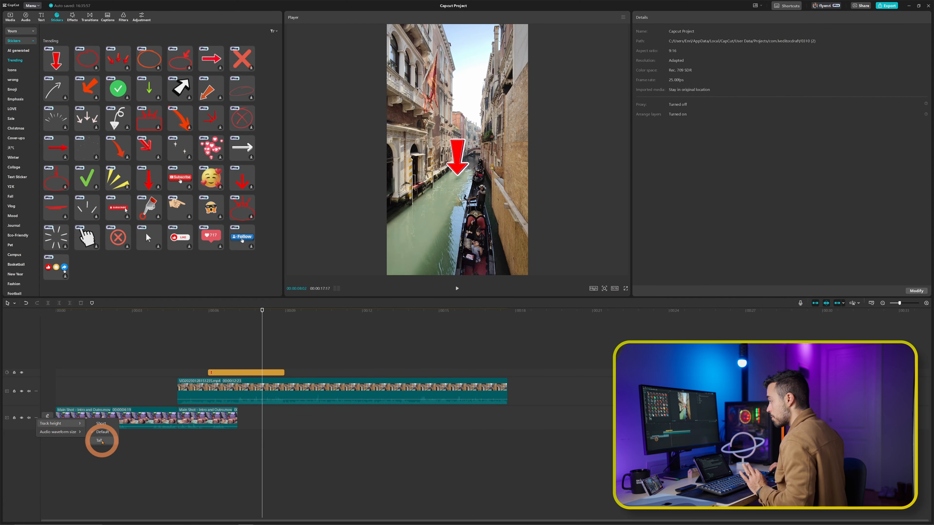
click(99, 441)
click(36, 424)
mouse_move(66, 438)
click(105, 444)
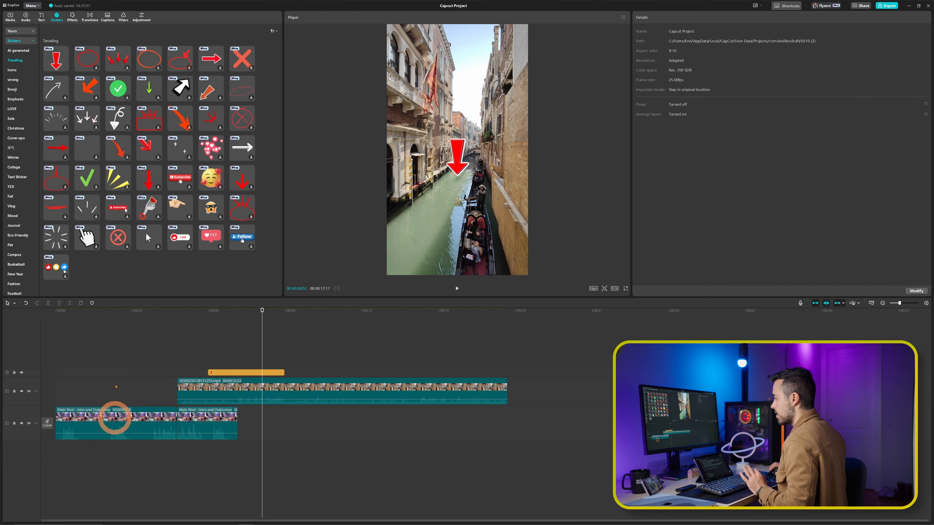
Step: Scrub the timeline and play the canal clip briefly before pausing it
click(90, 310)
drag(241, 2, 596, 2)
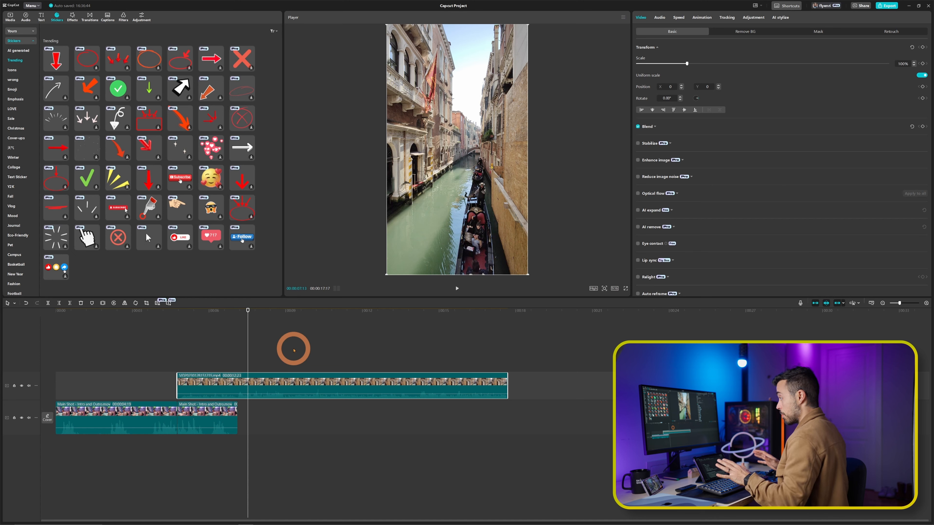
key(space)
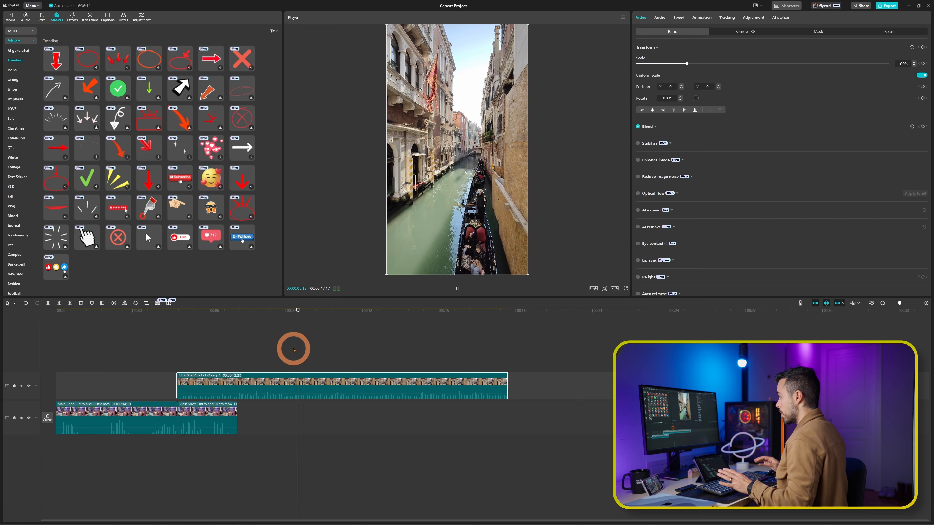
key(space)
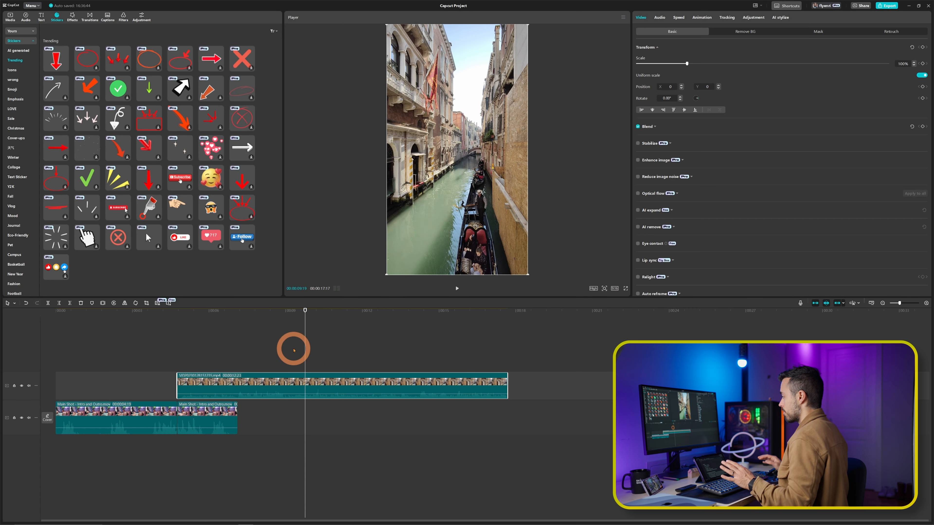
Step: Split the canal clip with the blade tool at about 00:00:11:12 and return to the selection tool
key(b)
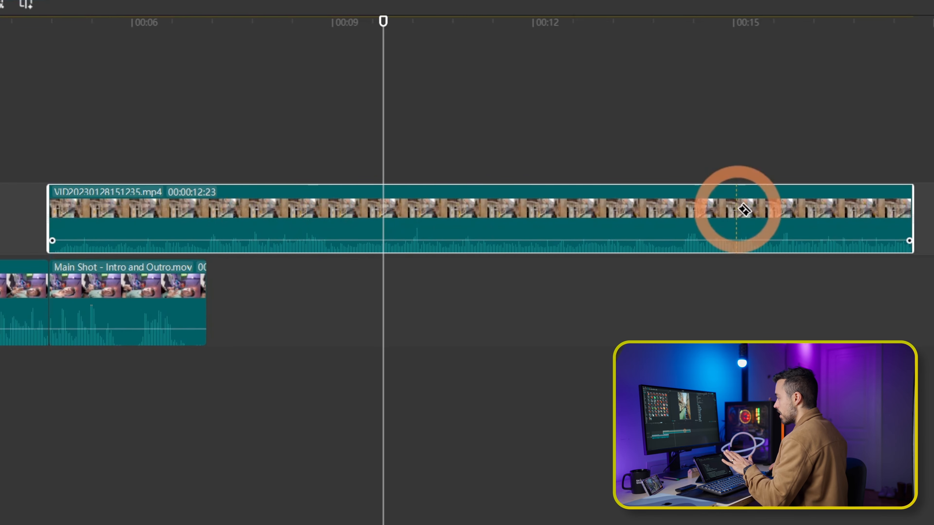
click(494, 217)
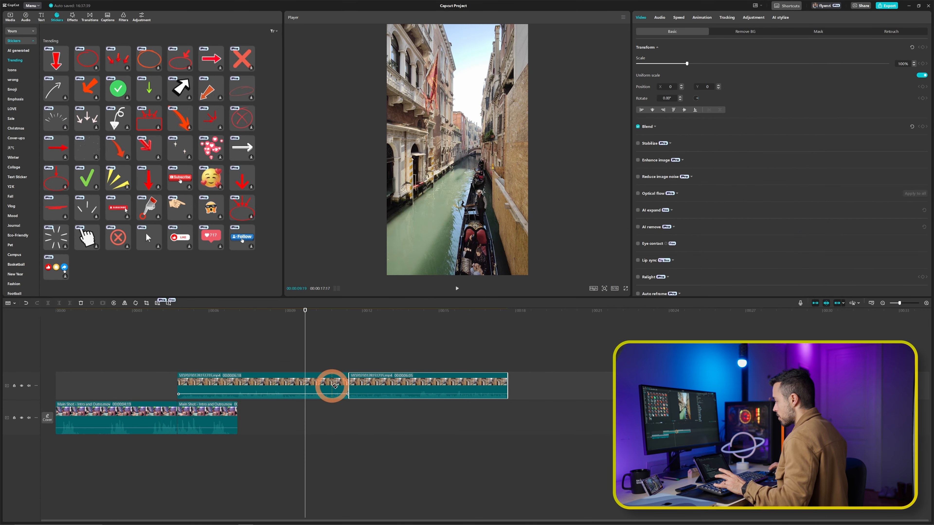
key(a)
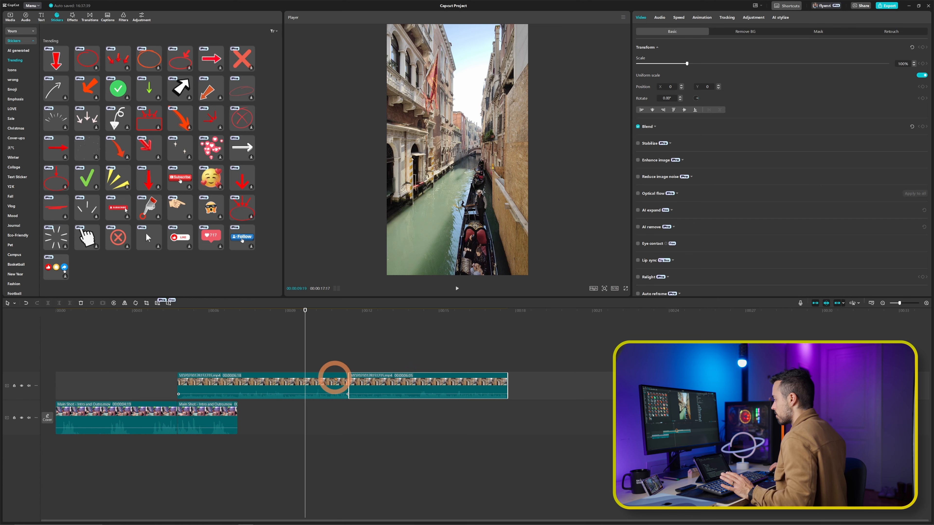
Step: Select both parts of the canal clip, and try undoing and redoing the split
click(312, 311)
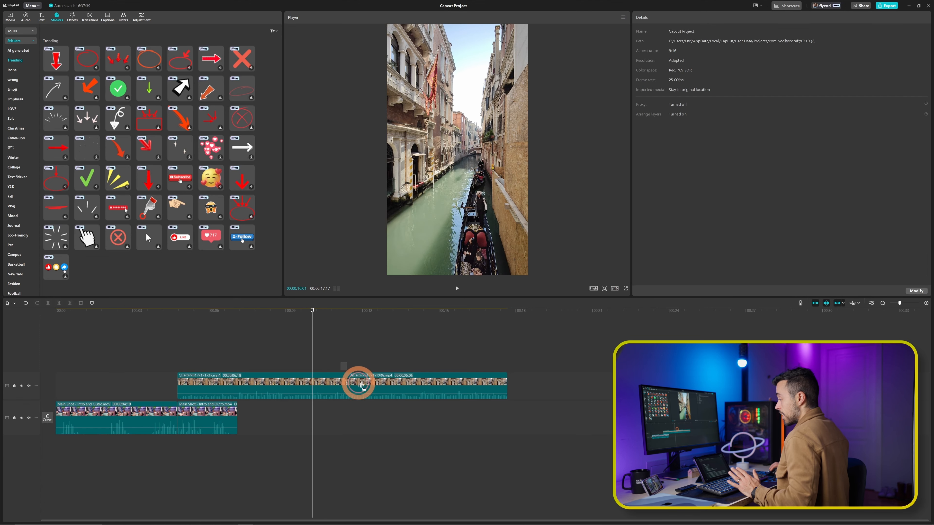
click(360, 384)
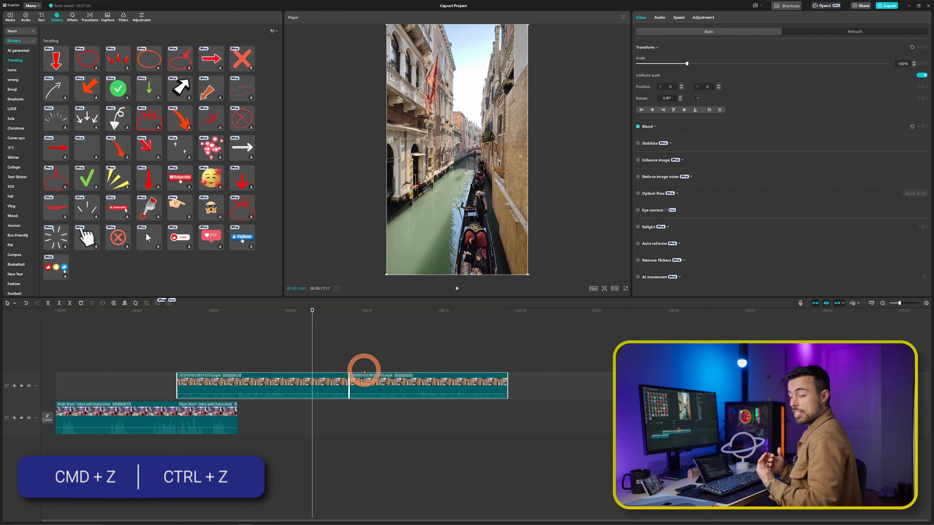
key(ctrl+z)
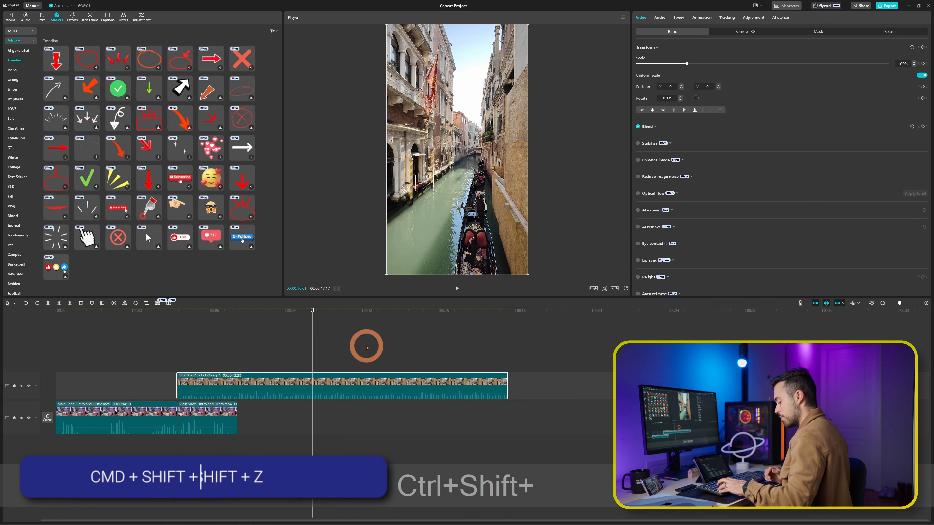
key(ctrl+shift+z)
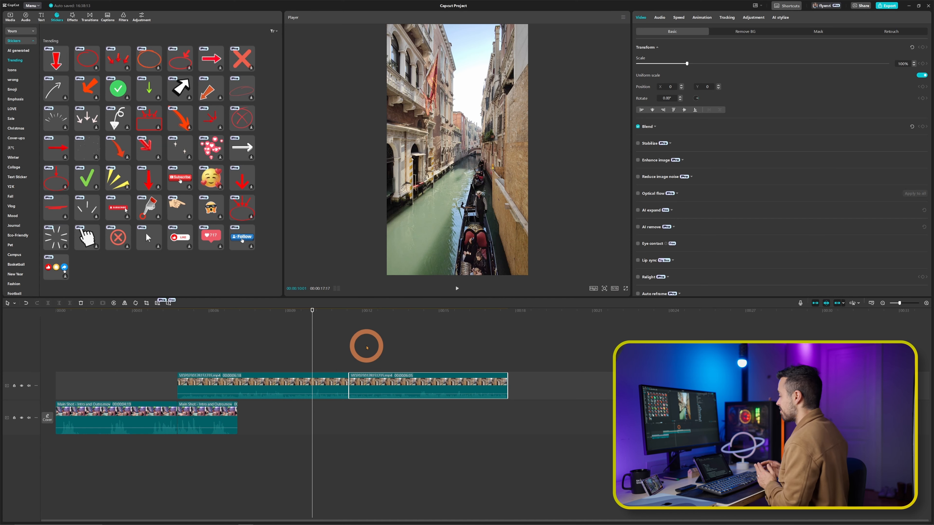
Step: Jump the playhead backward and forward through the clip edges and cuts on the timeline
click(388, 358)
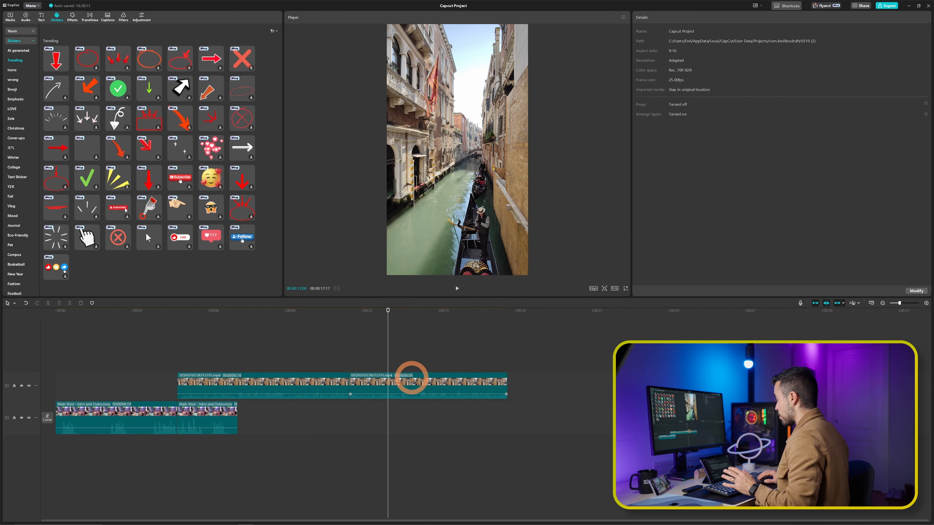
key(Up)
key(Up)
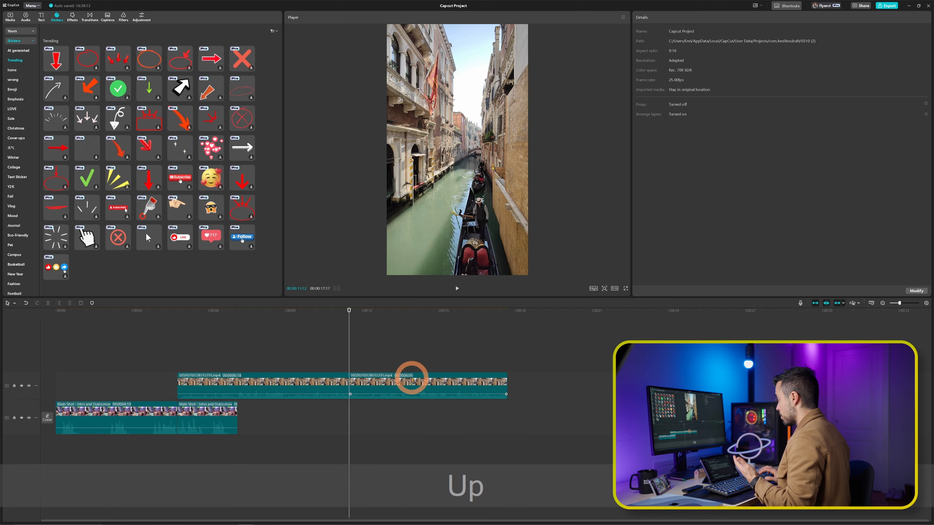
key(Up)
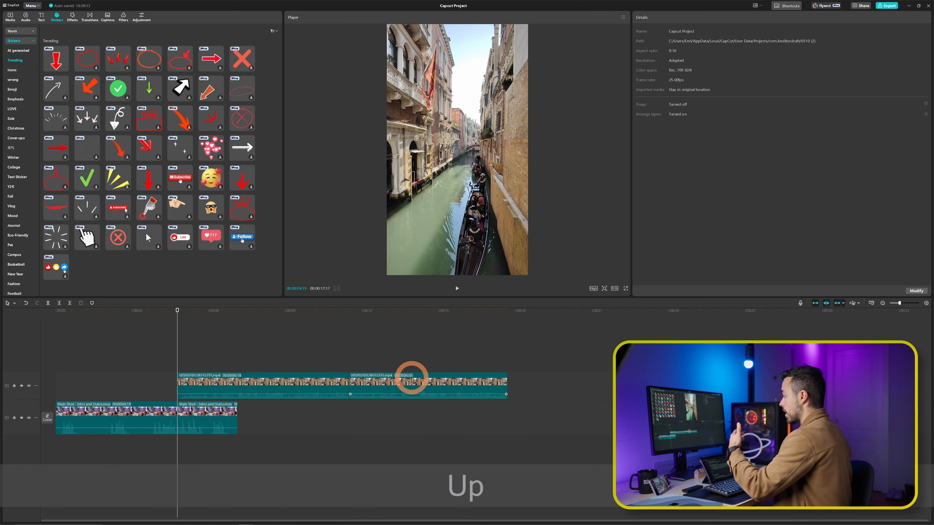
key(Down)
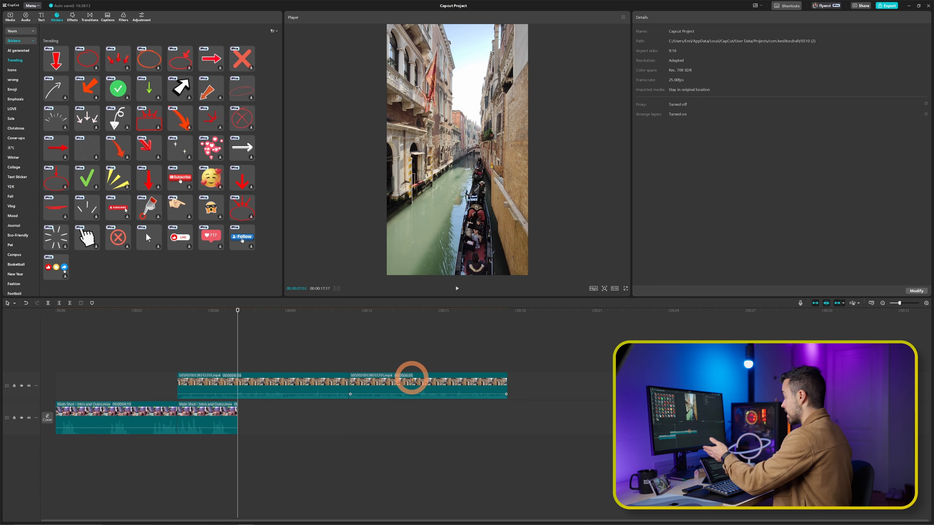
key(Down)
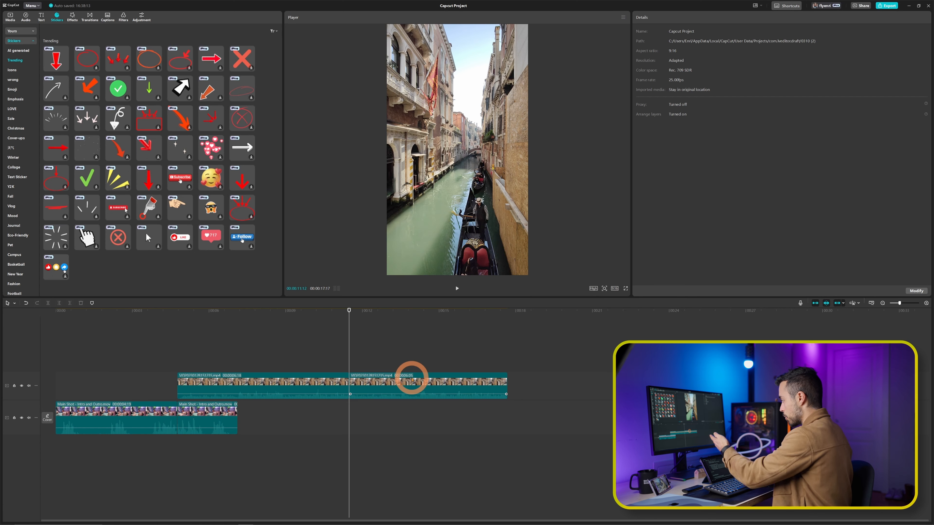
key(Down)
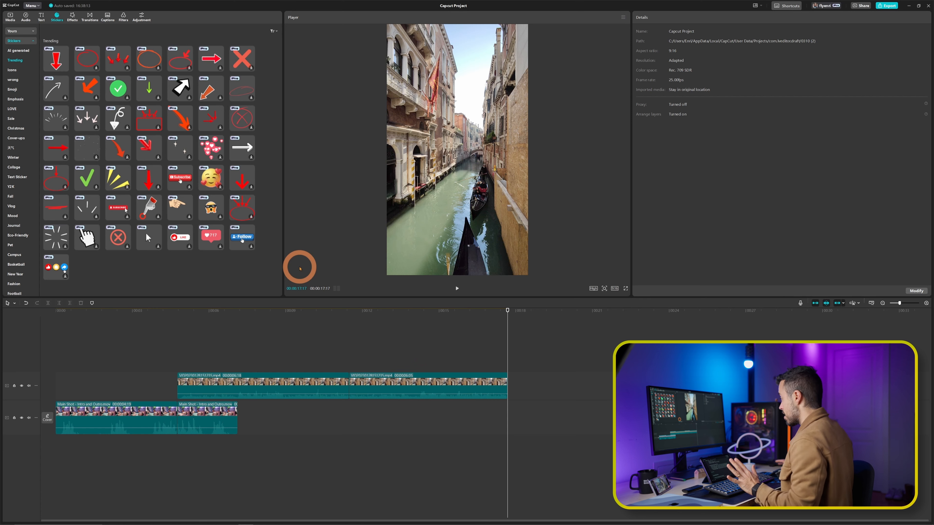
Step: Resize the workspace with a narrower sticker library, a wider details area and a taller player
drag(283, 248, 256, 239)
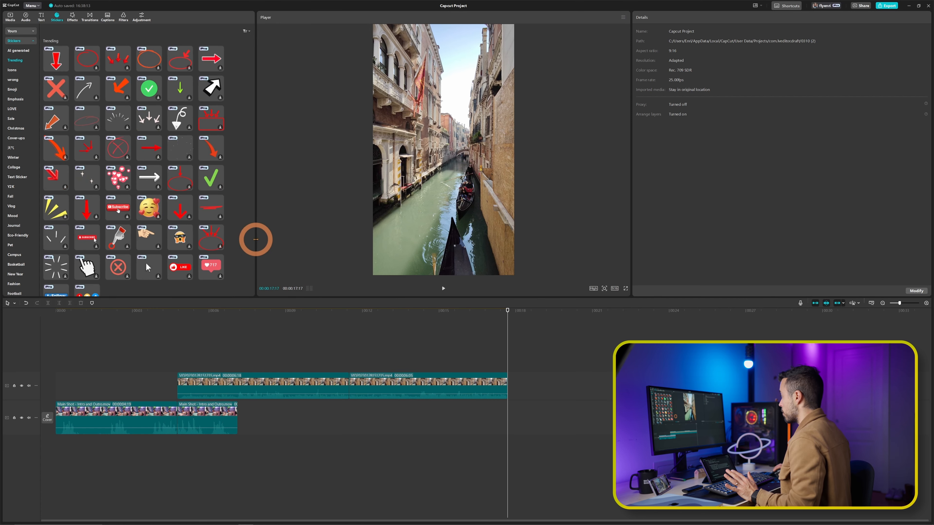
drag(630, 192, 603, 192)
drag(544, 297, 538, 340)
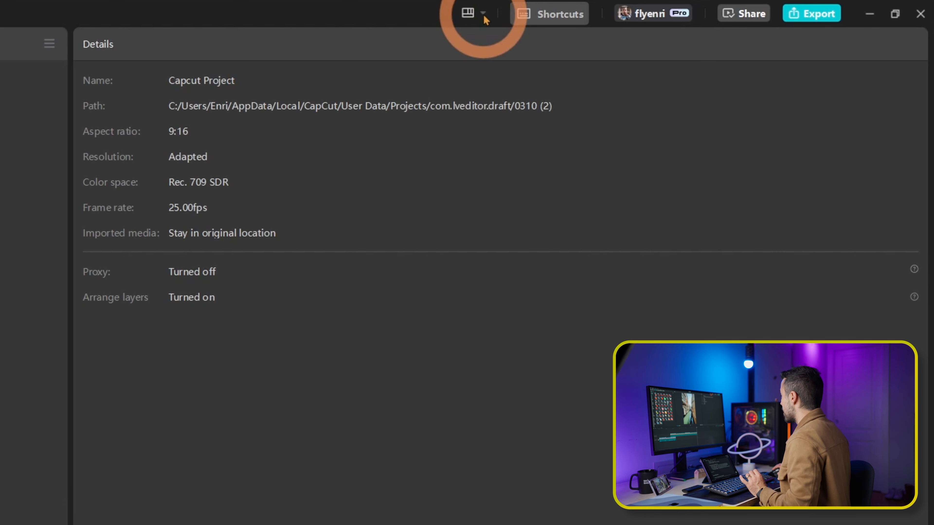
Step: Switch the workspace to the Vertical layout, then narrow its sticker library and slightly enlarge the timeline area
click(473, 18)
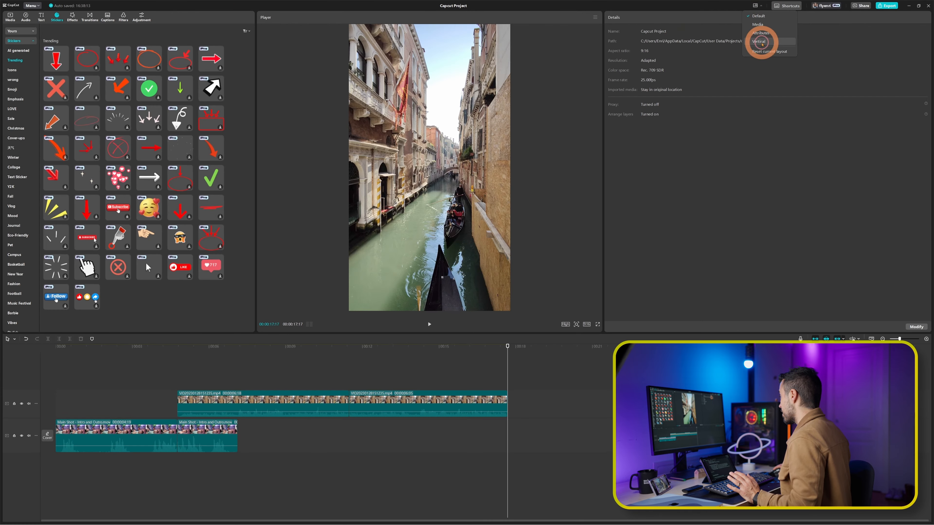
click(760, 41)
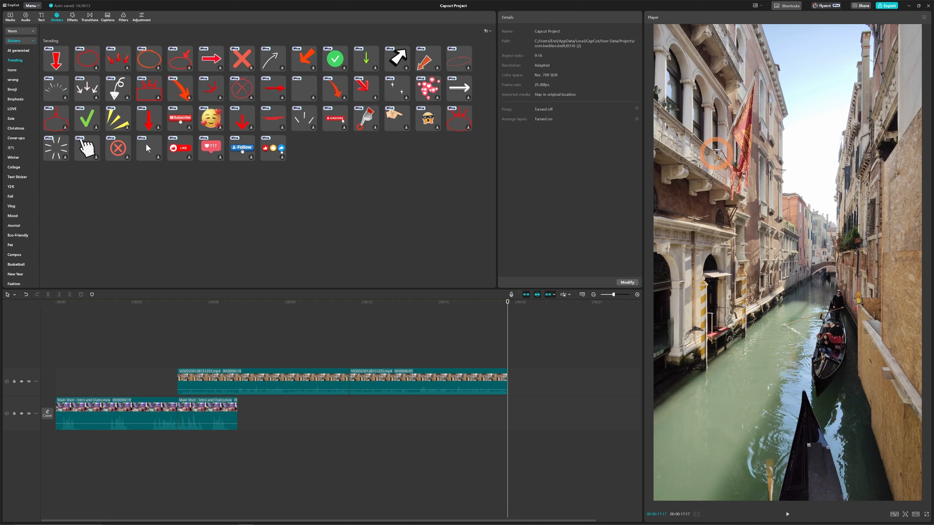
drag(497, 167, 306, 163)
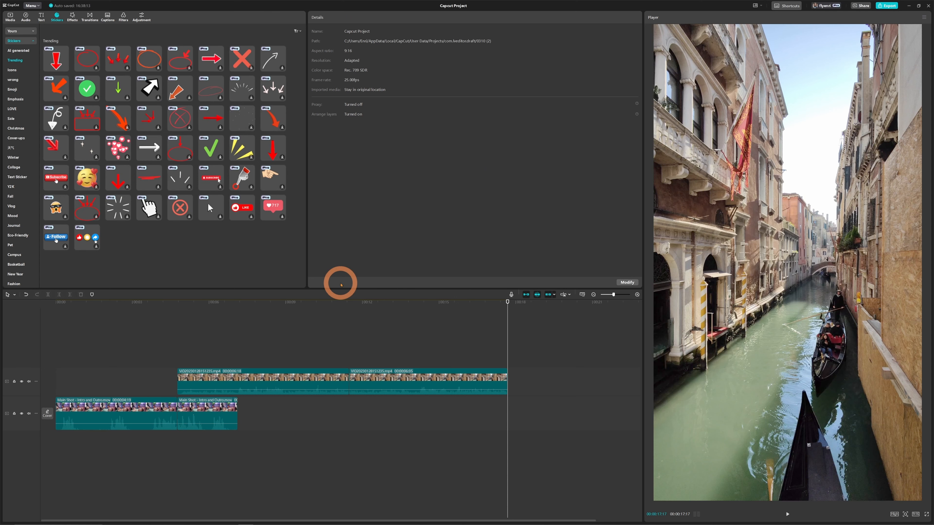
drag(341, 285, 336, 280)
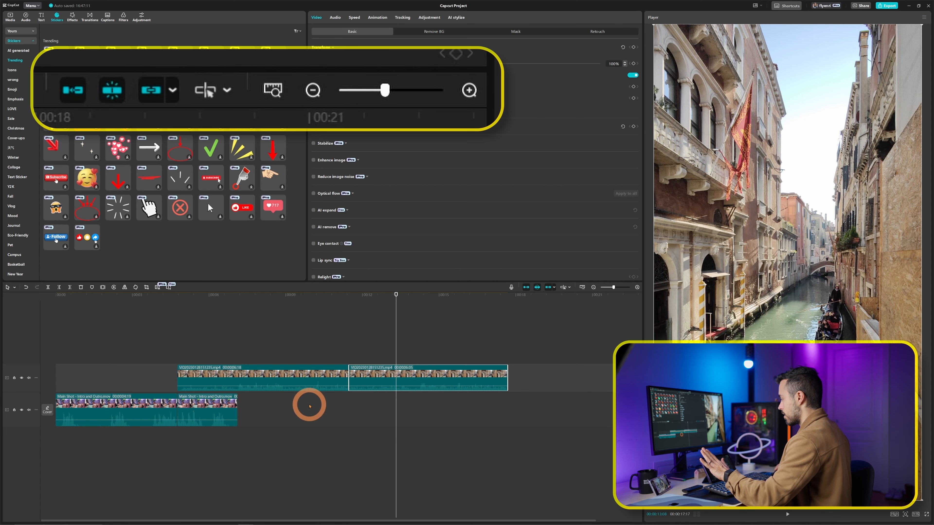
Step: Pull the canal clip's second part away from the first, then move it onto the main track behind the Main Shot clips
drag(404, 372, 491, 373)
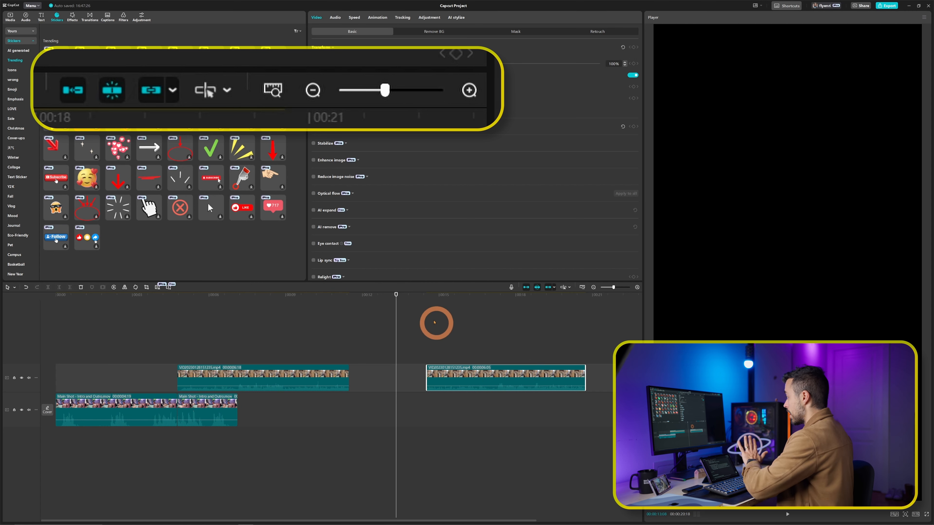
click(365, 295)
mouse_move(386, 298)
mouse_down()
mouse_move(402, 307)
mouse_move(385, 313)
mouse_up()
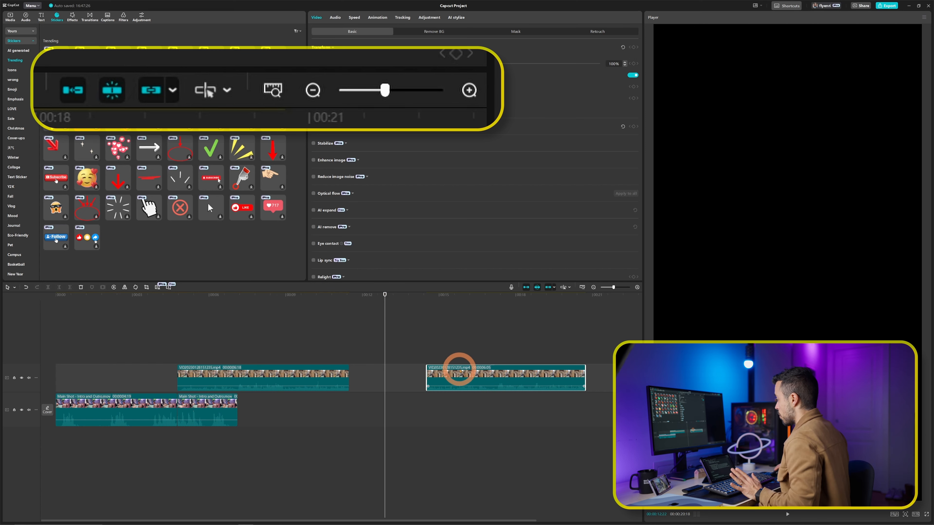
drag(462, 371, 459, 407)
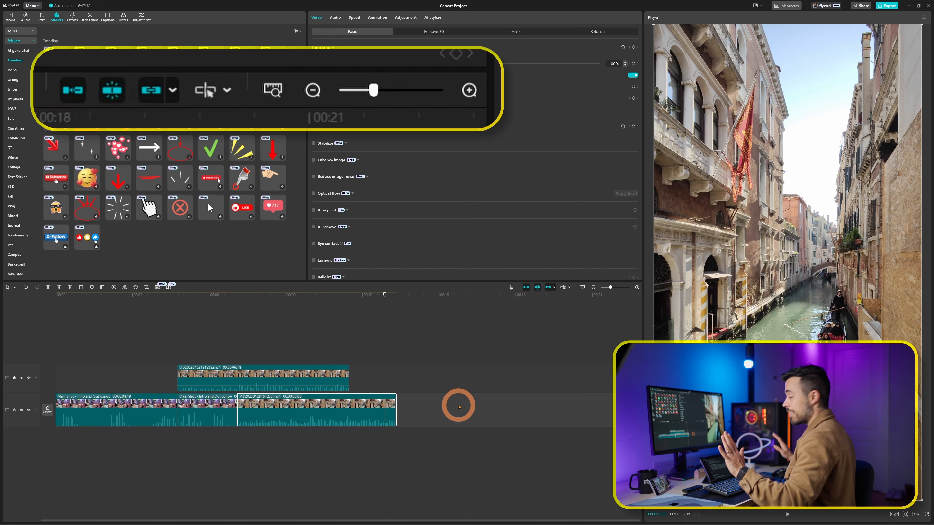
Step: Turn off the main track magnet and reposition the canal clip on the main track, leaving a gap after the Main Shot clips
click(526, 287)
drag(287, 401, 446, 408)
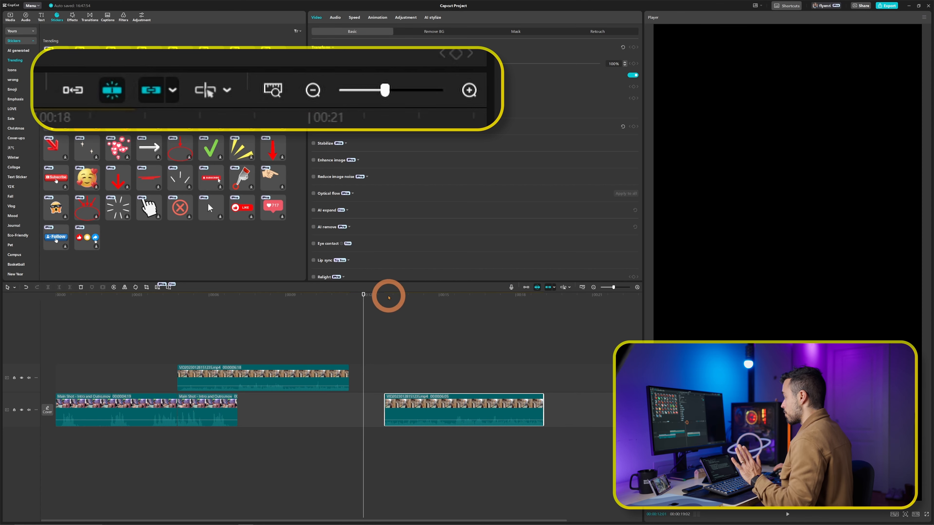
drag(388, 296, 361, 304)
drag(460, 404, 417, 403)
Step: Snap the main track's canal clip to start exactly where the upper canal clip ends, and scrub across it
click(183, 299)
drag(185, 301, 498, 312)
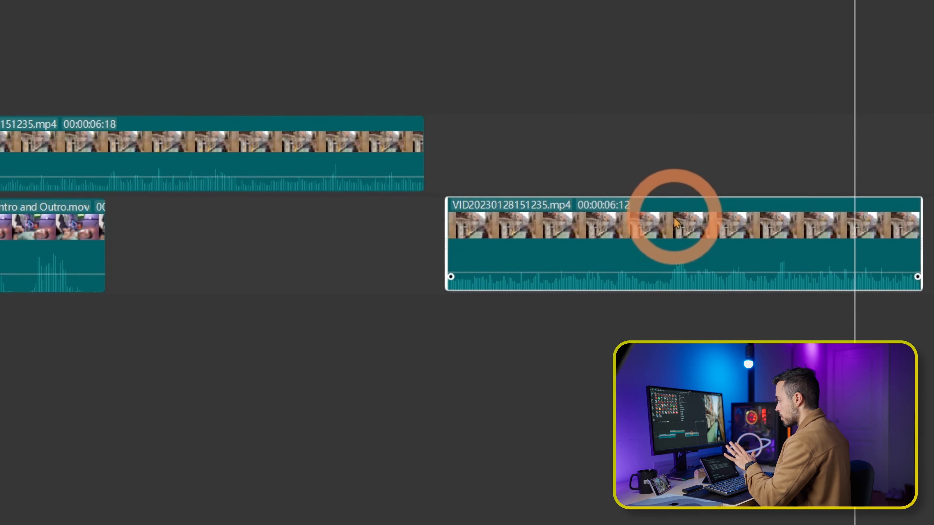
drag(677, 223, 652, 225)
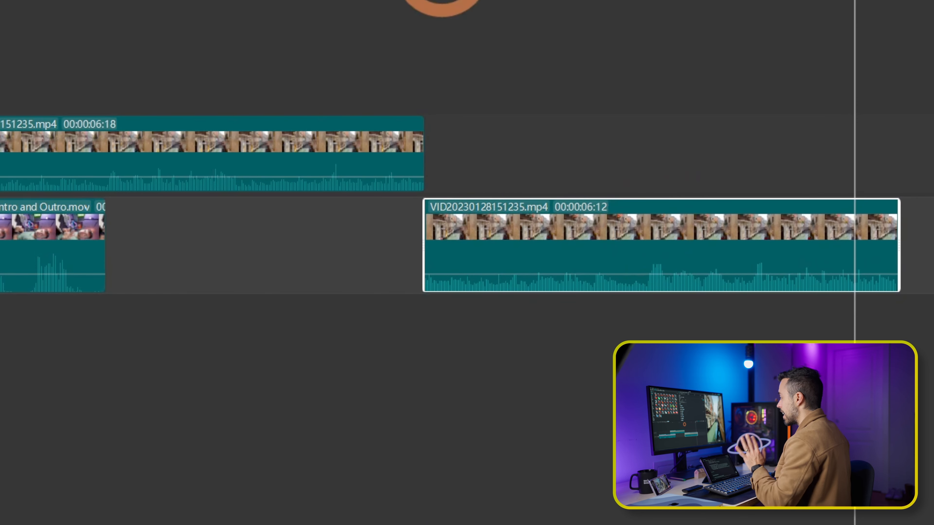
drag(386, 1, 492, 1)
mouse_move(424, 235)
mouse_down()
mouse_move(496, 235)
mouse_move(427, 229)
mouse_up()
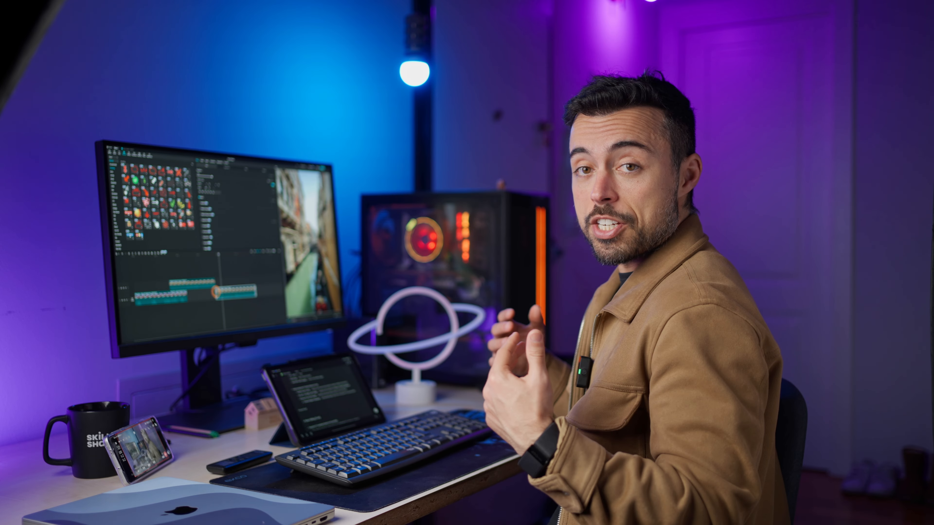
Step: Check the timeline's linkage options and try the preview axis toggle
click(556, 289)
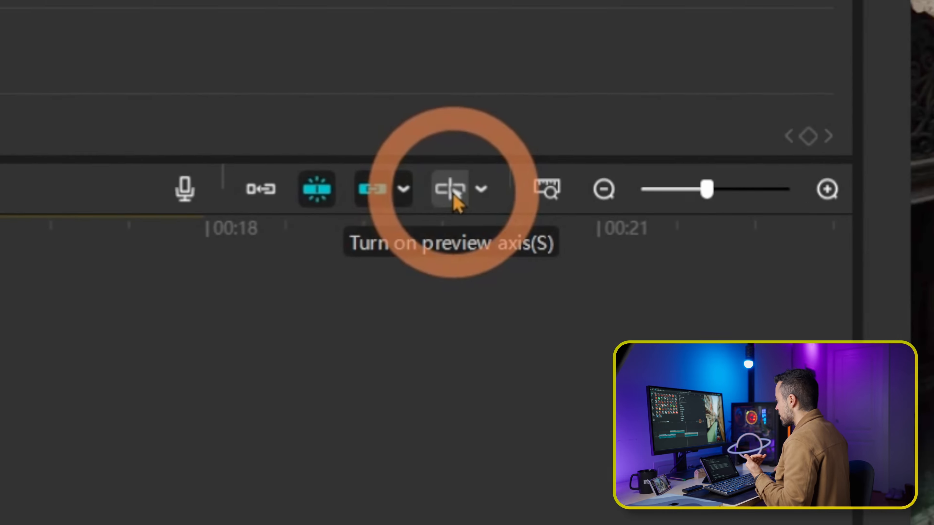
click(456, 196)
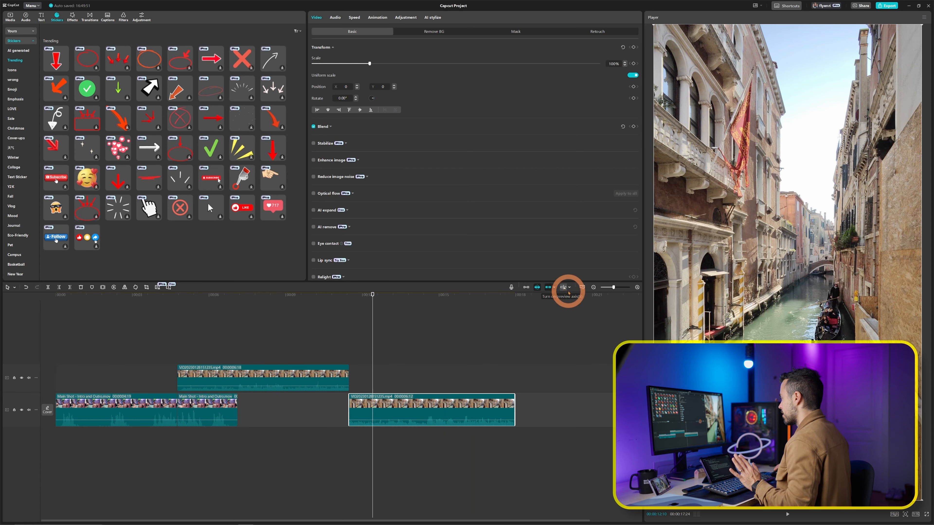
Step: Zoom the timeline in around the playhead, then zoom out to show all the clips
drag(614, 288, 622, 289)
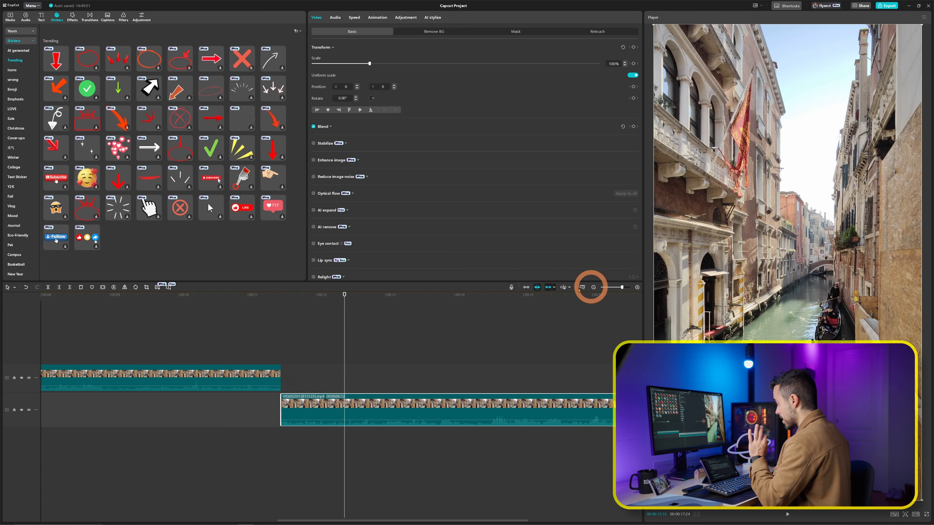
drag(621, 287, 609, 287)
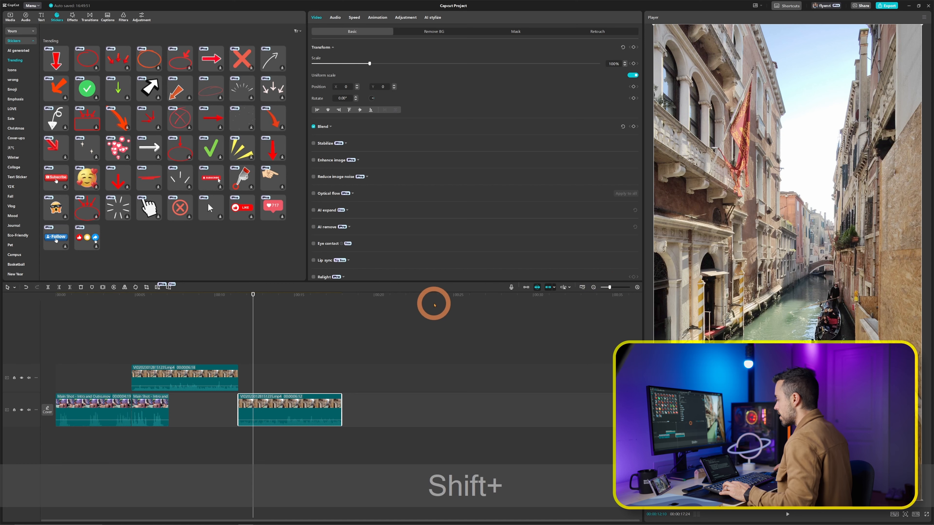
Step: Fit all the clips in the timeline view, then practise zooming the timeline out and in around them
key(shift+z)
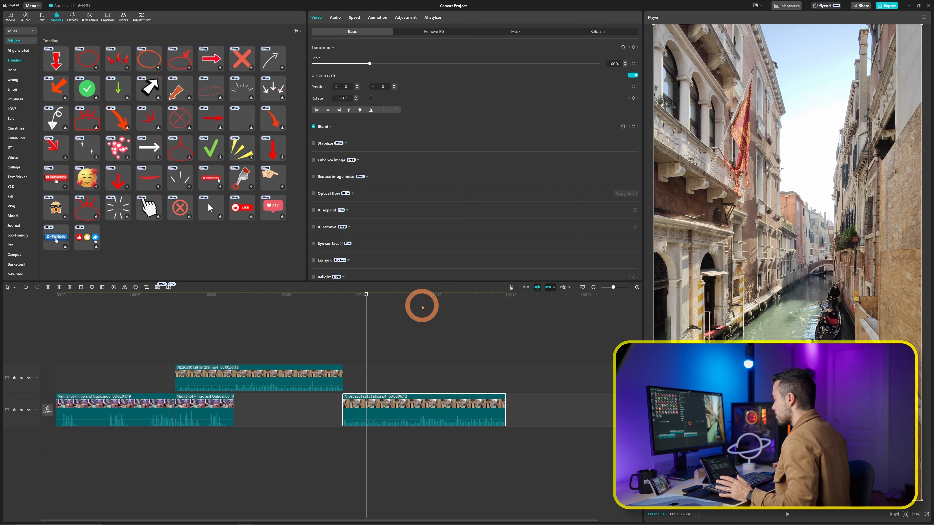
scroll(422, 308, down, 2)
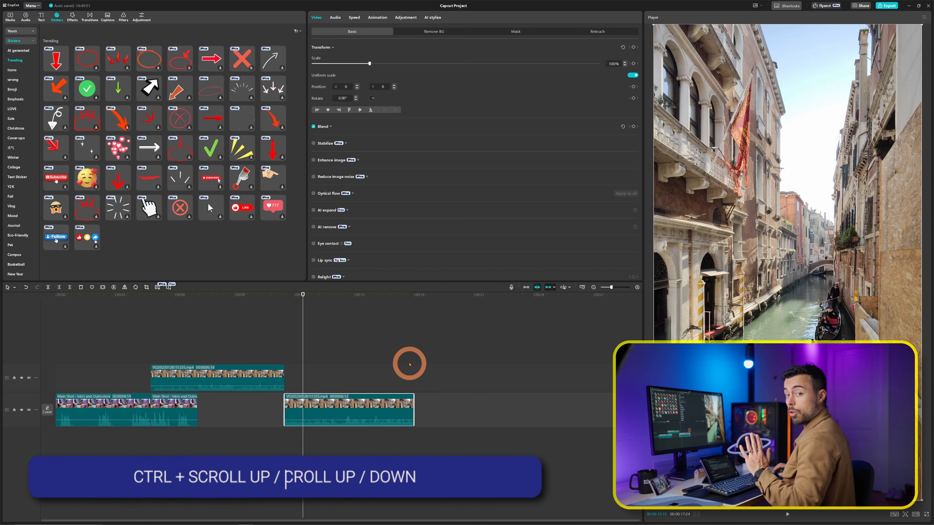
scroll(380, 370, up, 3)
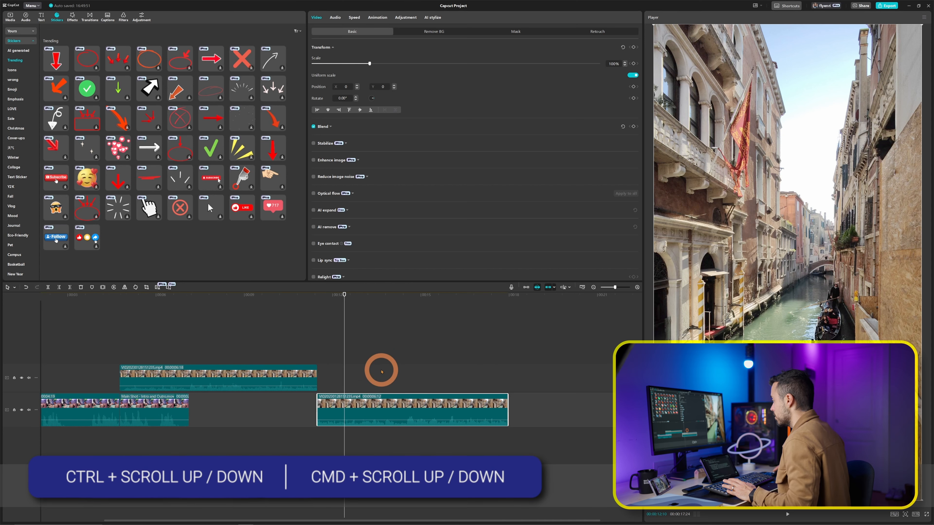
scroll(381, 372, down, 2)
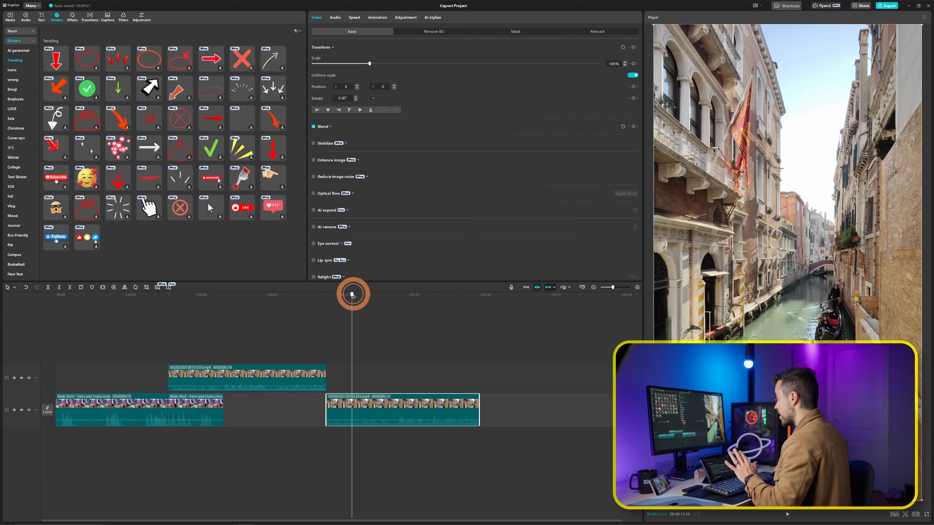
Step: Trim the main track's canal clip at the playhead, cutting its end at about 15 seconds and its start at about 12.5 seconds
drag(352, 295, 411, 308)
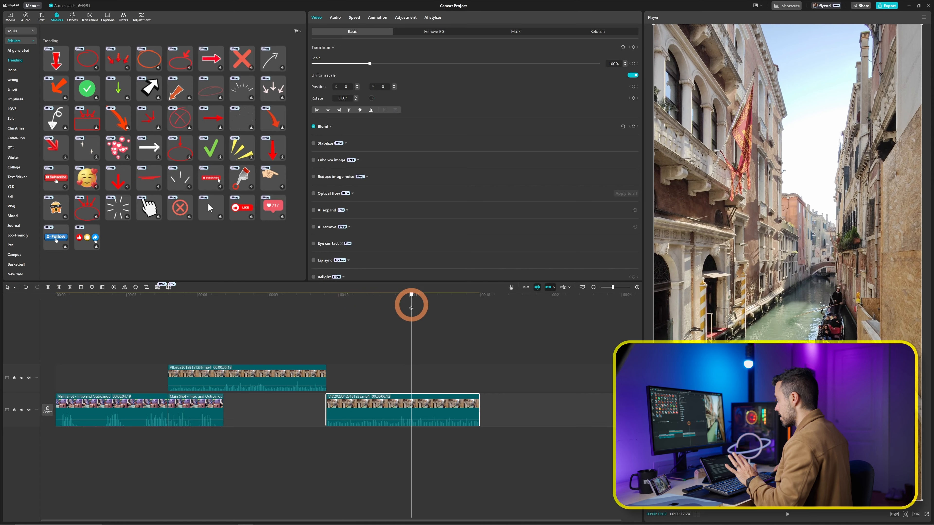
key(w)
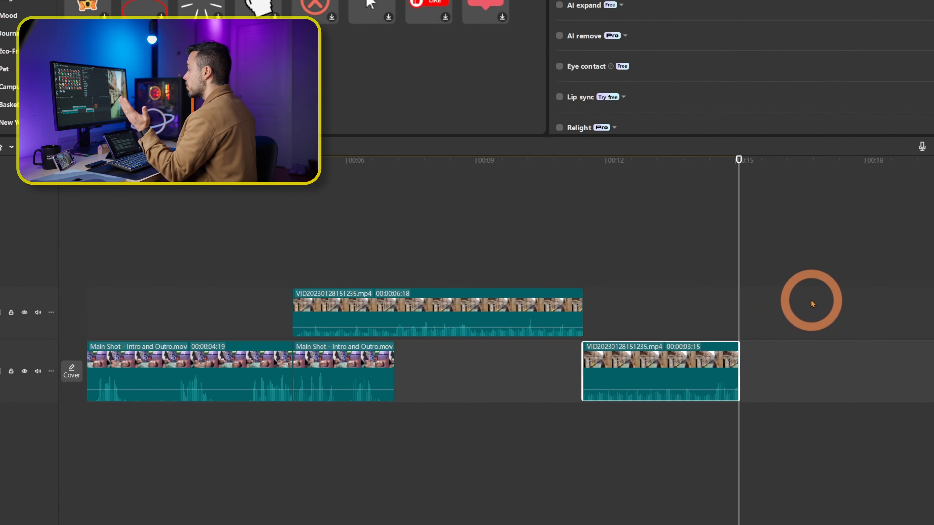
click(677, 163)
click(630, 170)
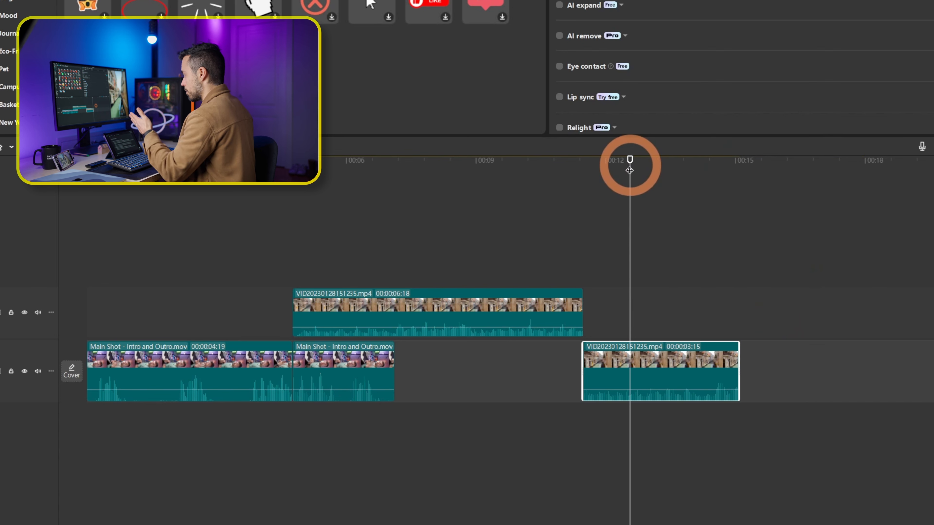
key(q)
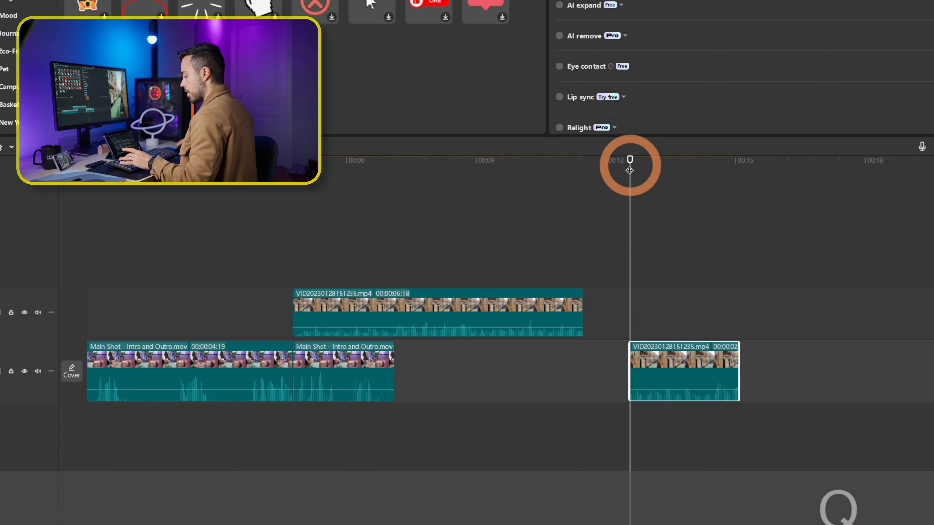
Step: Try the trim-end command with the playhead ahead of the main track's canal clip, and box-select that clip
drag(630, 171, 494, 166)
key(w)
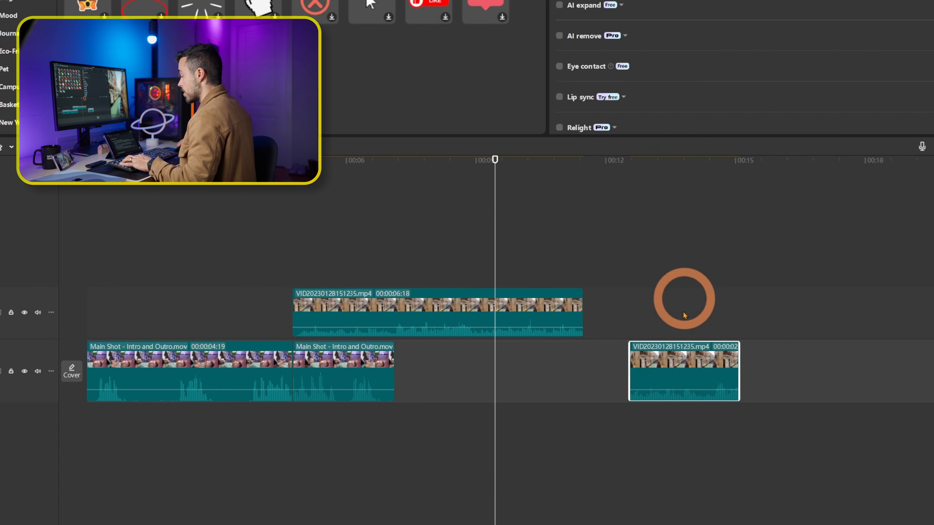
drag(621, 304, 828, 401)
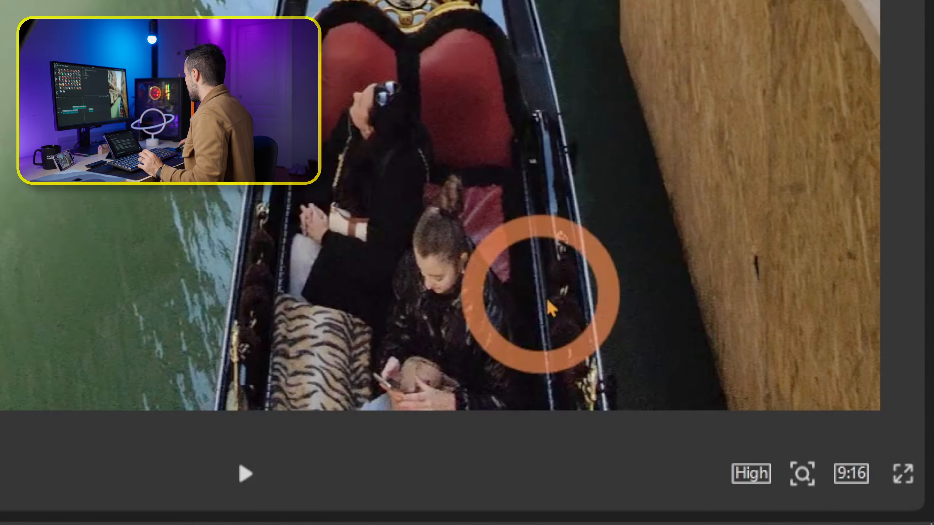
Step: Check the player's preview quality options and show the upper canal clip's video properties
click(763, 476)
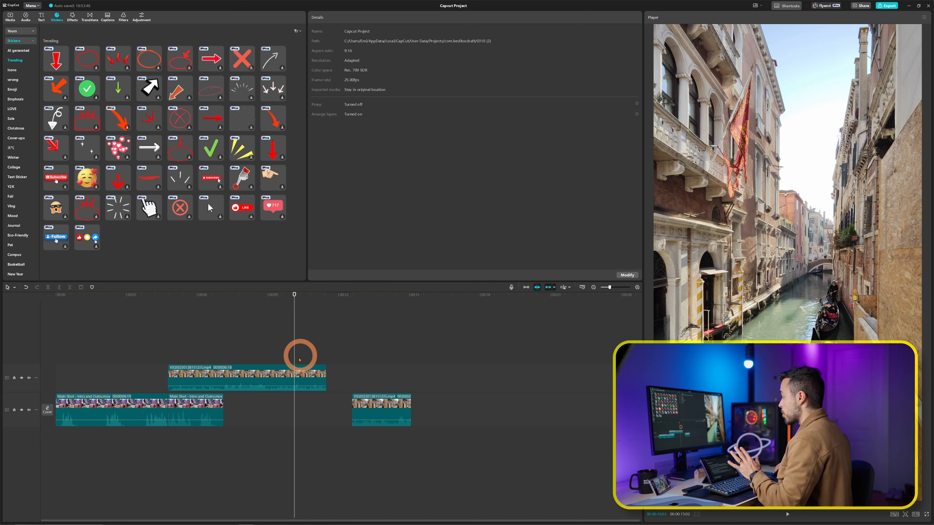
click(288, 378)
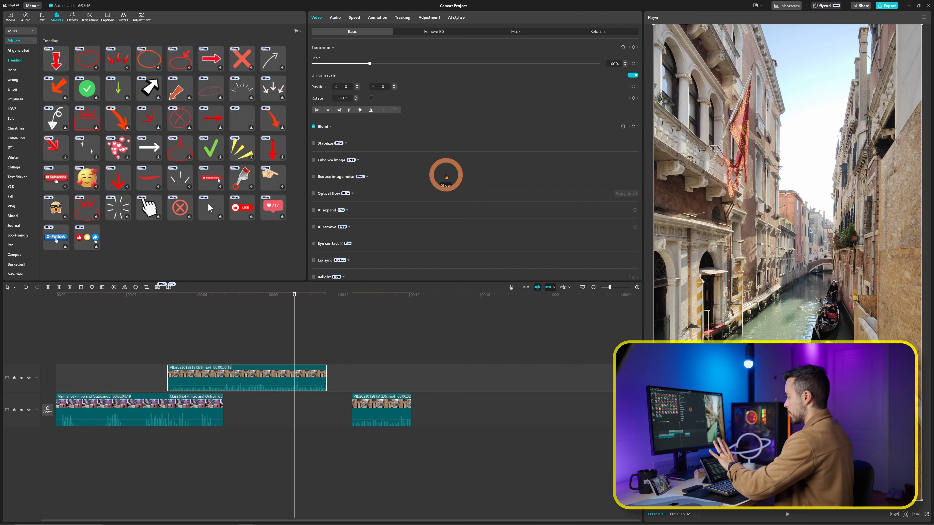
Step: Turn the first Main Shot clip upright, trying rotations of 90° and 270° and settling on -90°
drag(187, 296, 131, 303)
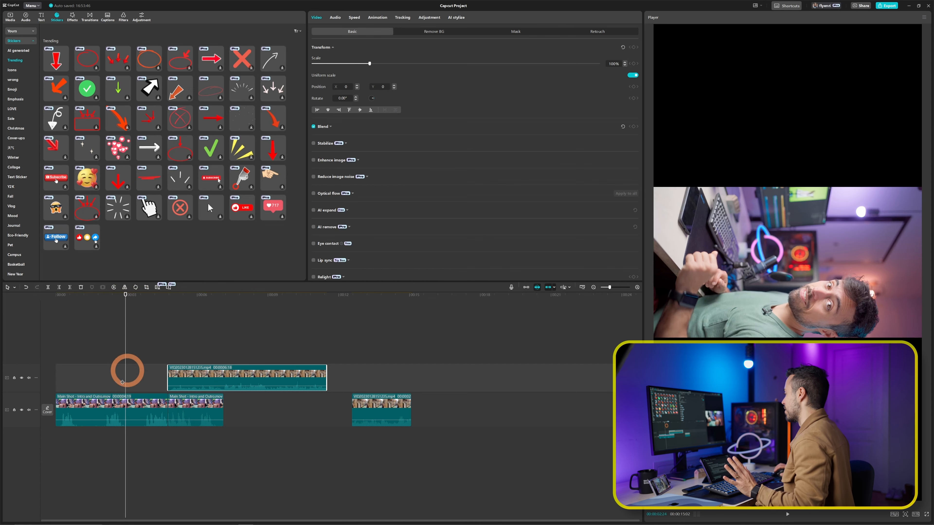
click(135, 402)
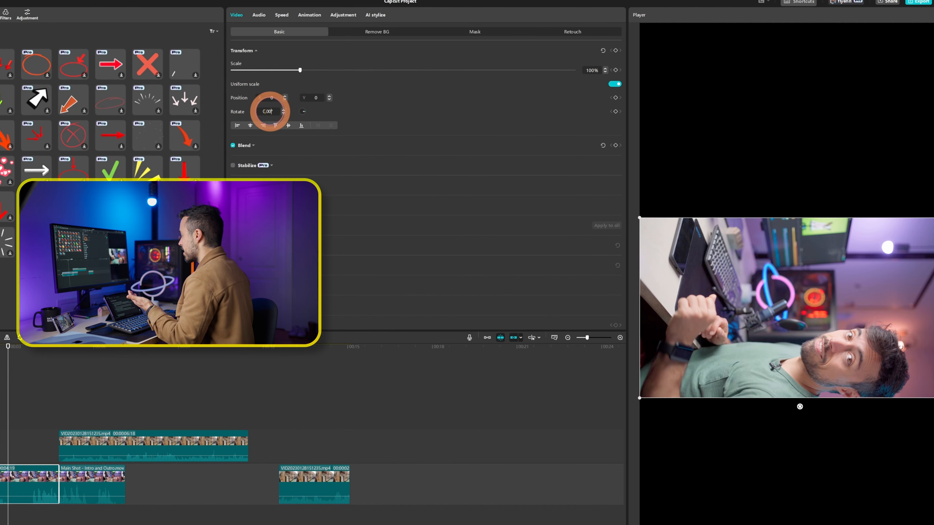
drag(270, 111, 241, 112)
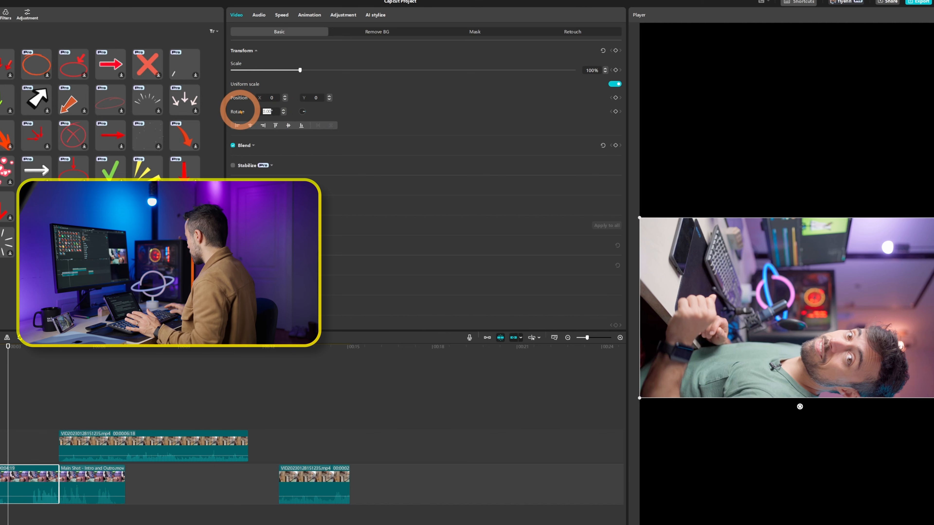
key(Return)
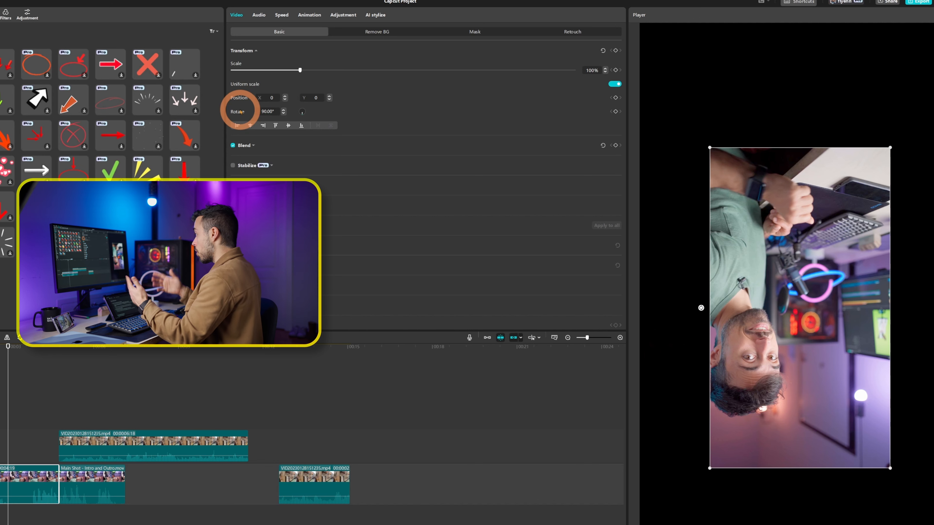
drag(260, 111, 315, 115)
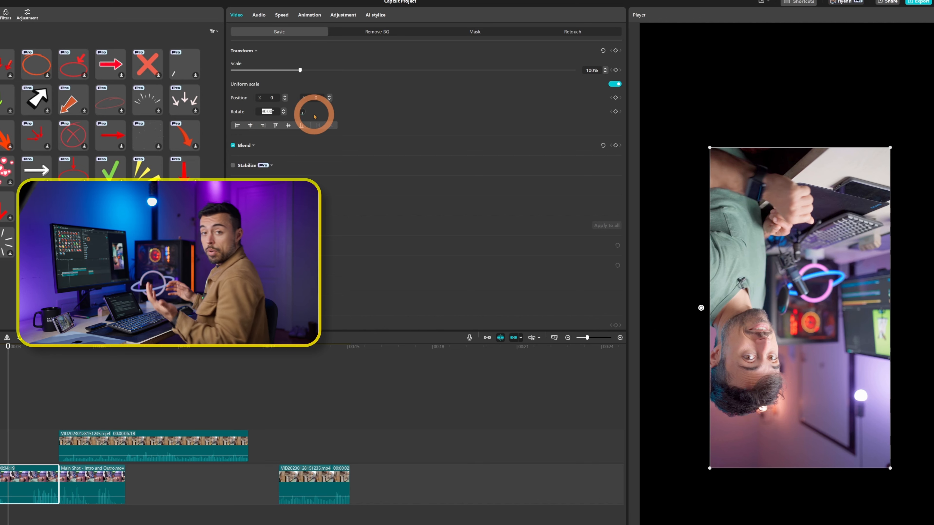
key(Return)
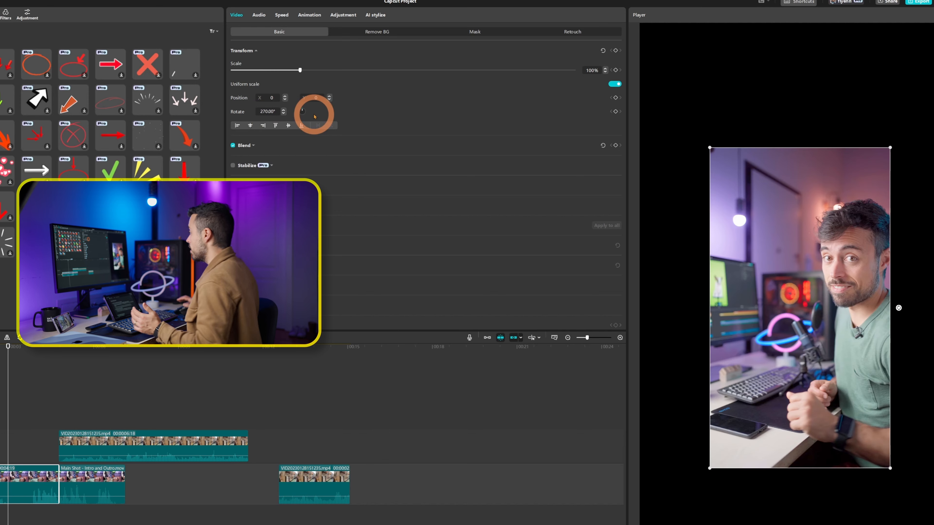
click(270, 111)
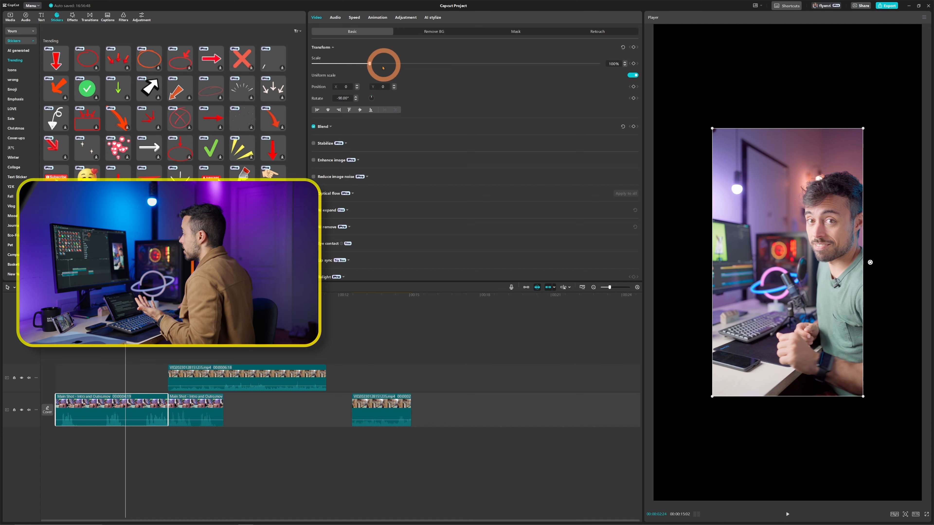
Step: Try scaling the first Main Shot clip to 111% and rotating it freehand in the player, then undo the freehand rotation
drag(371, 65, 417, 61)
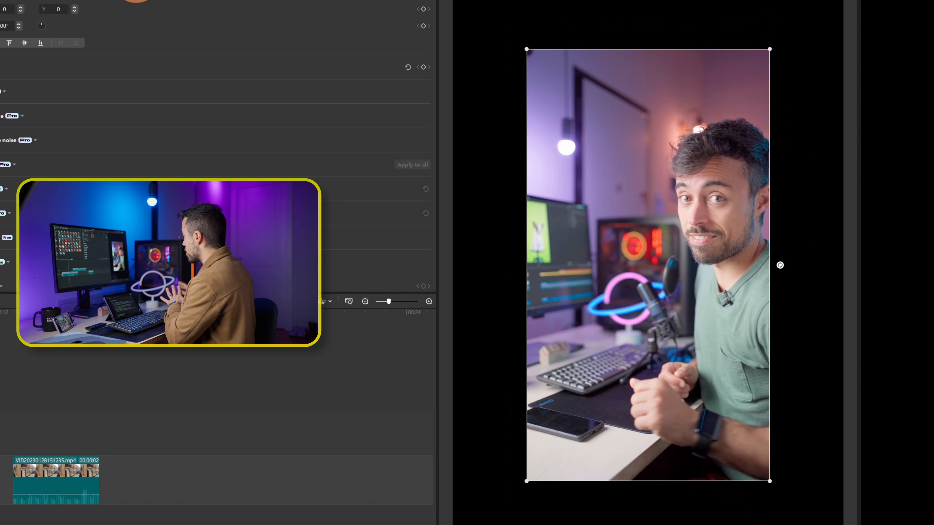
click(780, 265)
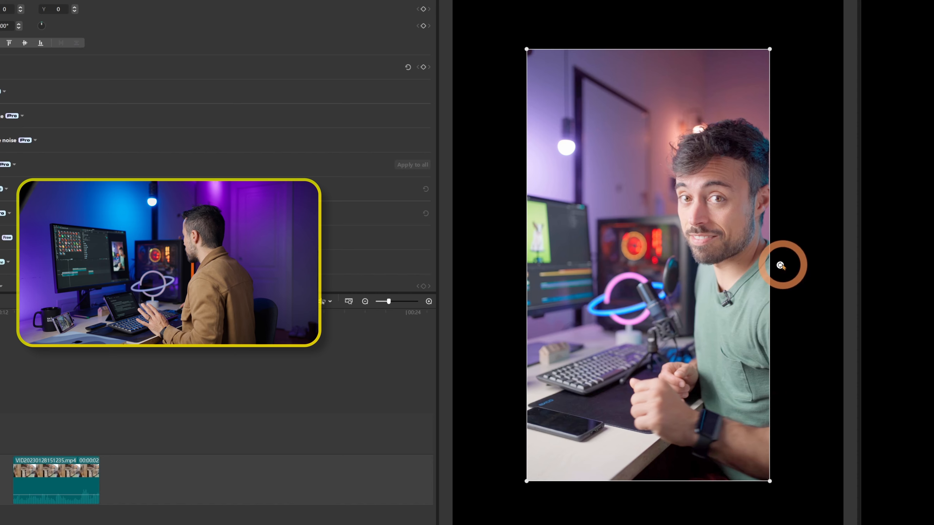
drag(781, 264, 795, 232)
key(ctrl+z)
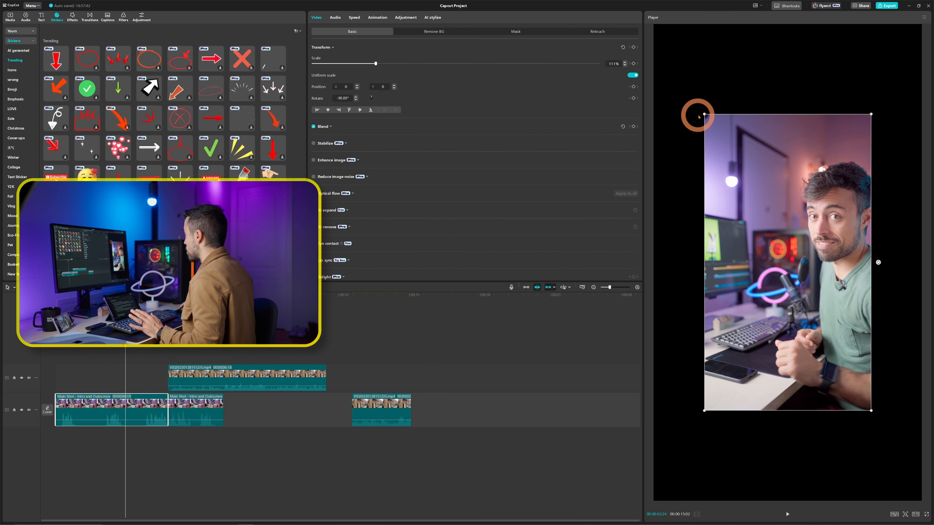
Step: Enlarge the first Main Shot clip in the player to 178% to fill the vertical frame, and look through its remaining video settings
drag(704, 114, 588, 10)
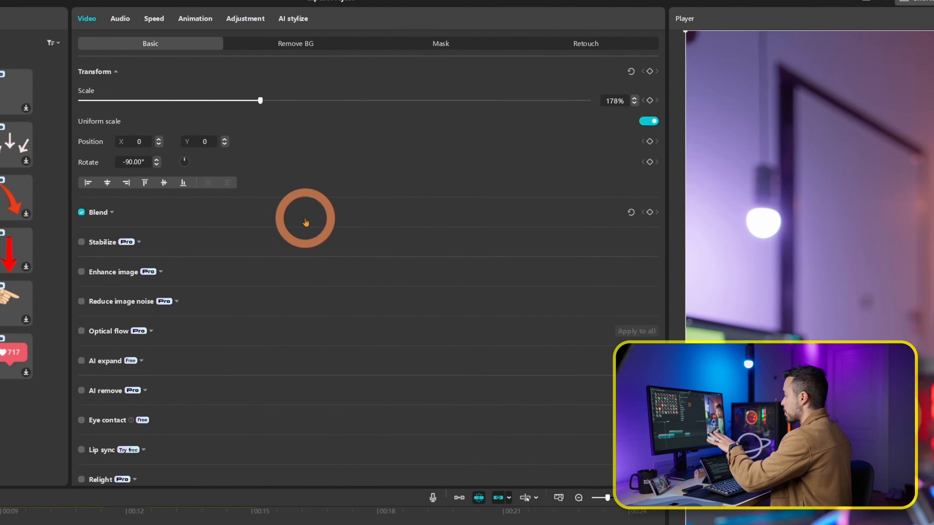
scroll(443, 132, down, 3)
scroll(313, 220, down, 3)
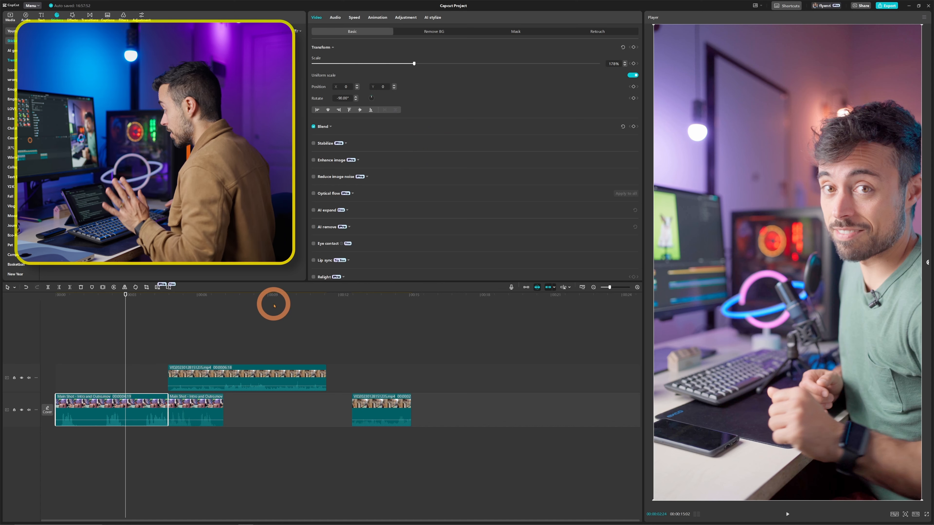
Step: Scale the upper canal clip to 253% while the playhead stays over the first Main Shot clip
click(247, 375)
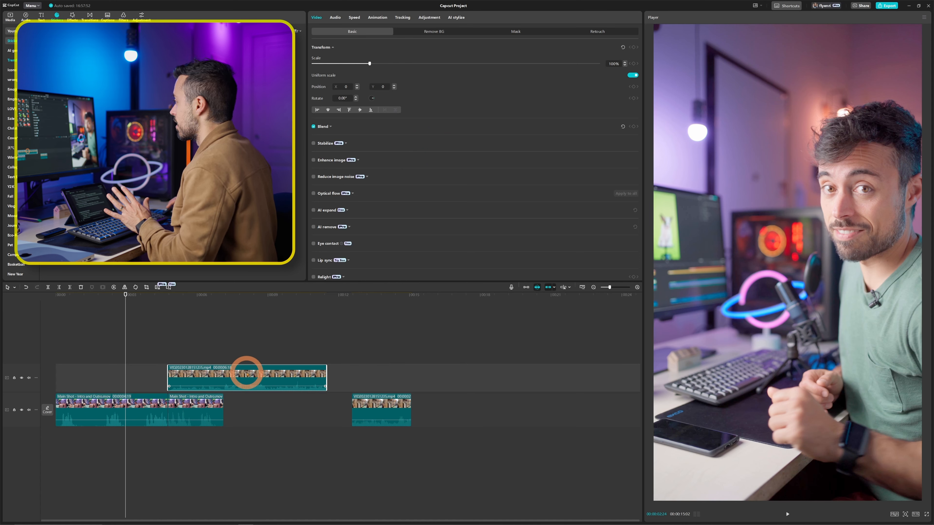
drag(370, 63, 458, 66)
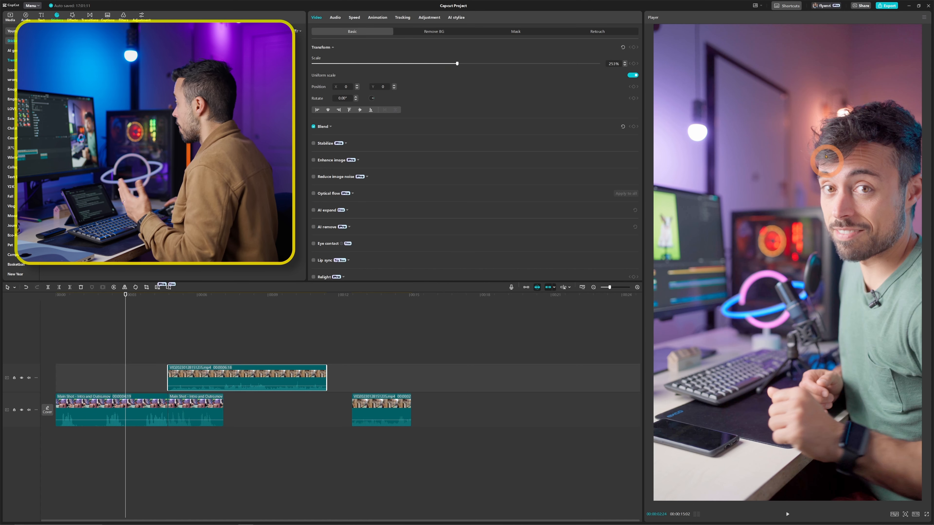
Step: Select the first Main Shot clip, park the playhead over the canal footage, and reduce the selected clip's scale to 105%
click(141, 408)
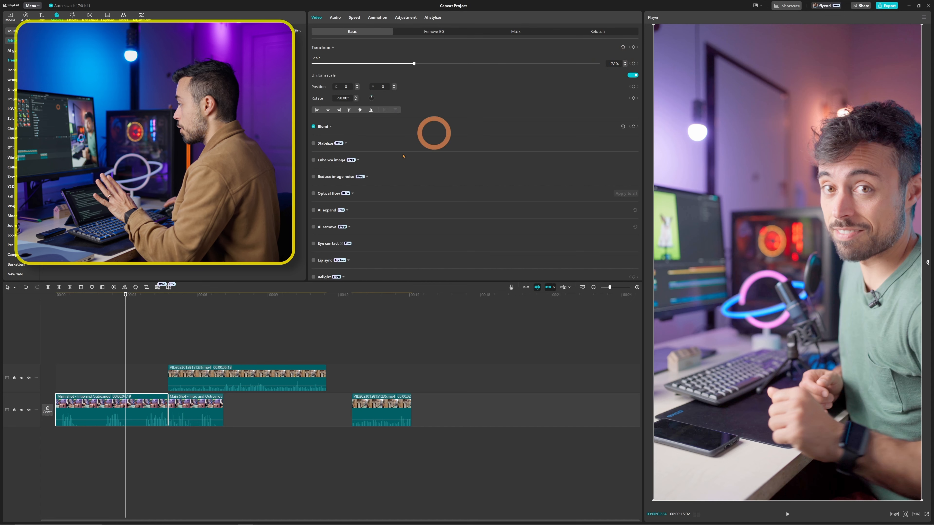
drag(156, 297, 231, 298)
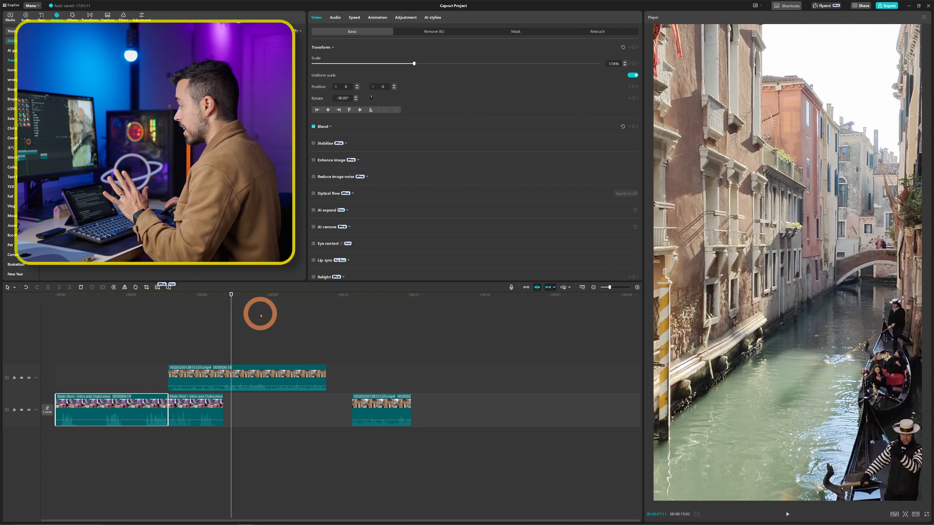
click(238, 295)
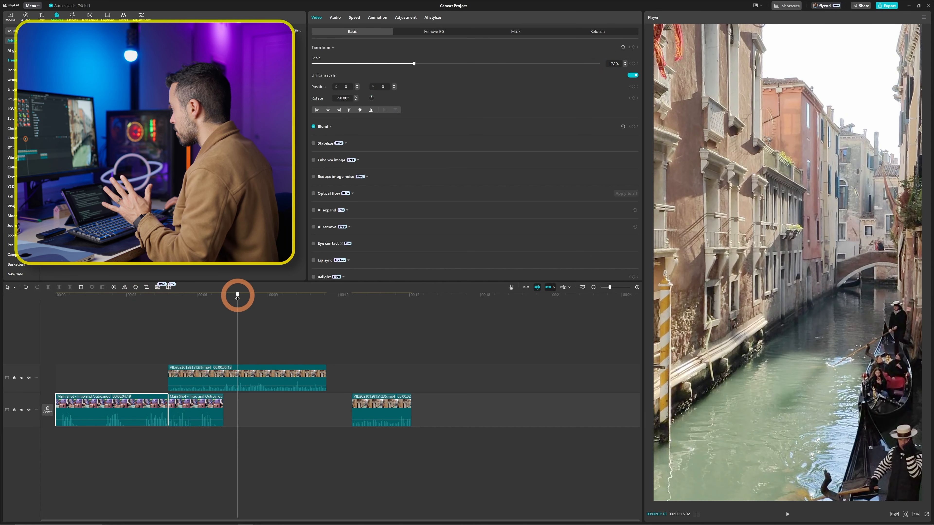
drag(414, 64, 374, 63)
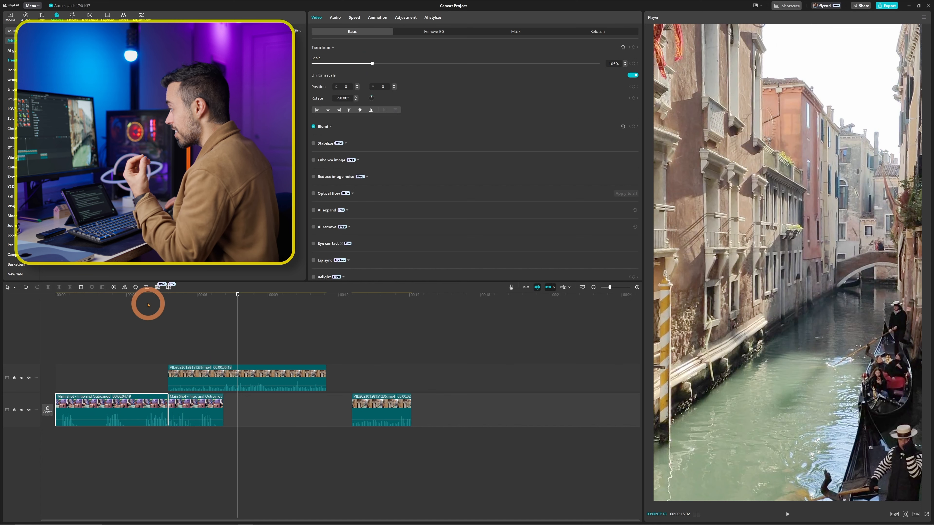
Step: Preview the first Main Shot clip at the playhead and set its scale to 178%
click(114, 298)
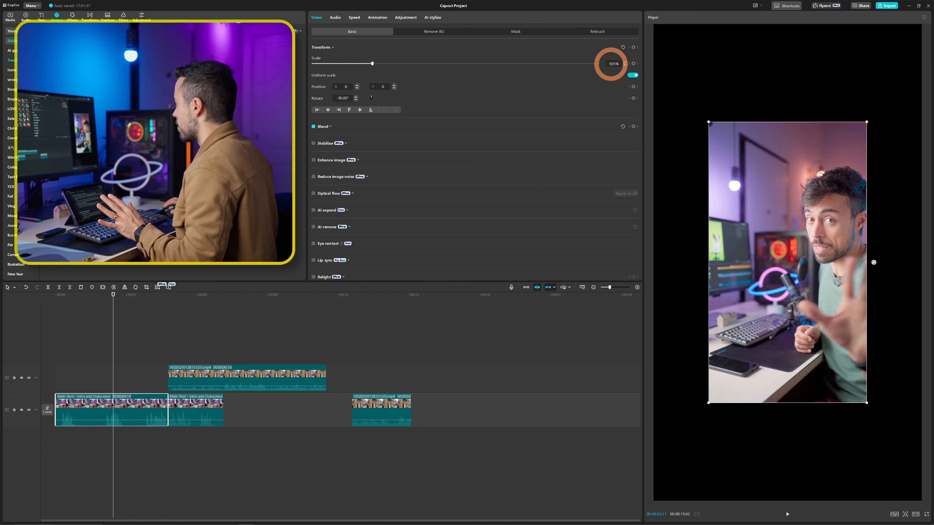
text(178)
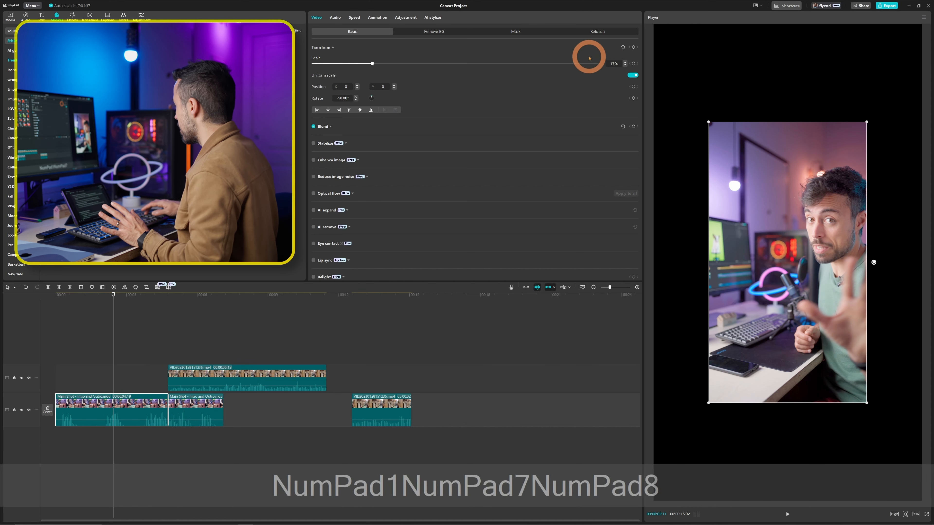
key(Return)
Step: Select the upper canal clip with the playhead over it and set its scale to 100%
click(234, 295)
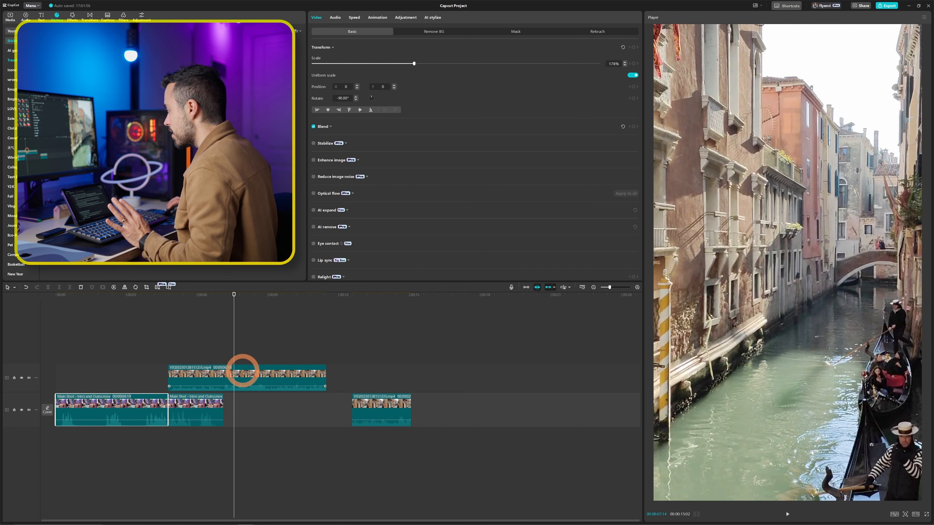
click(243, 374)
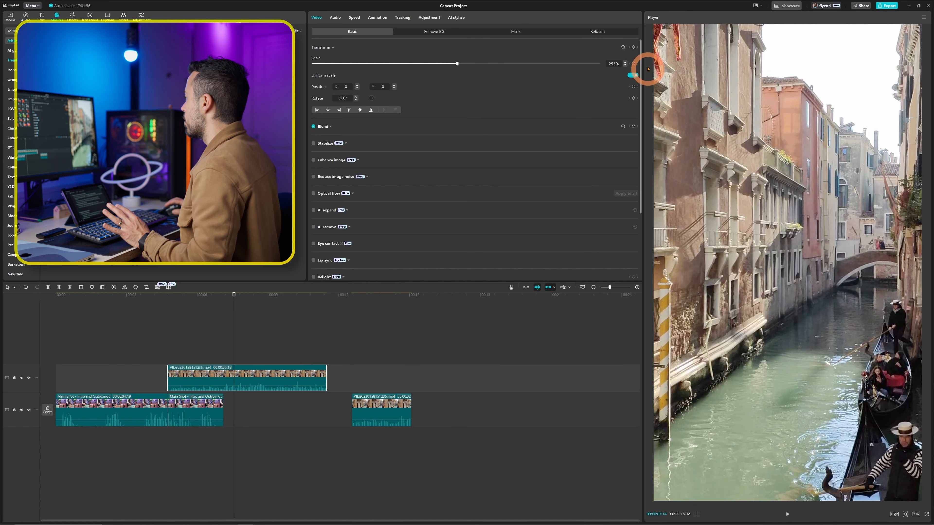
click(612, 63)
text(100)
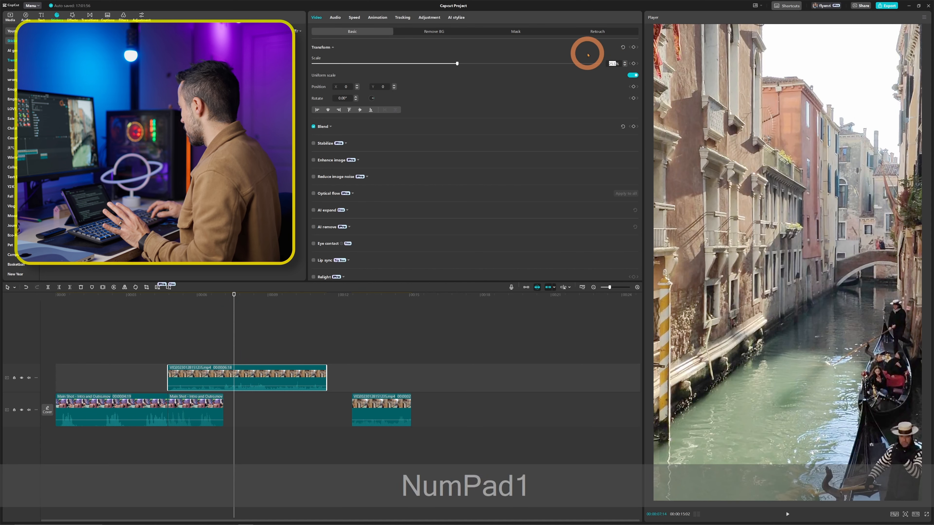
key(Return)
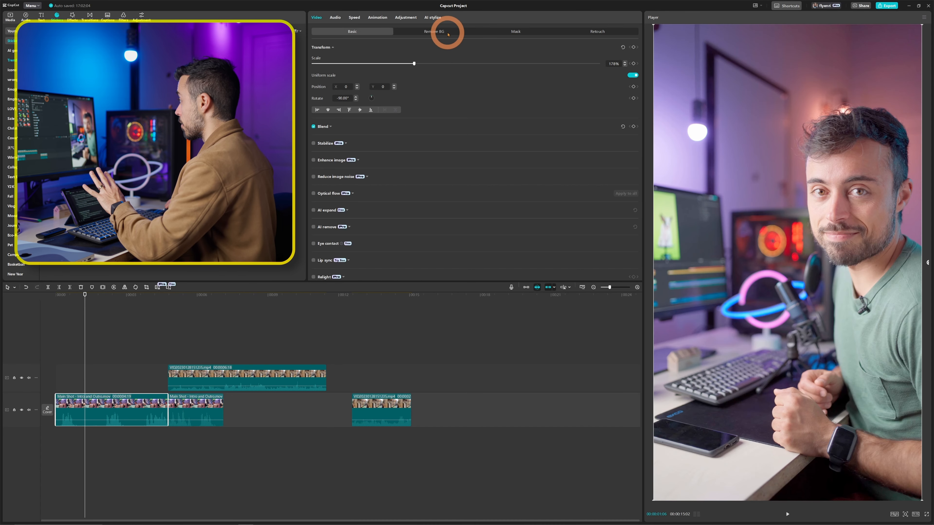
Step: Apply automatic background removal to the first Main Shot clip and scrub through the cutout near its start
click(448, 34)
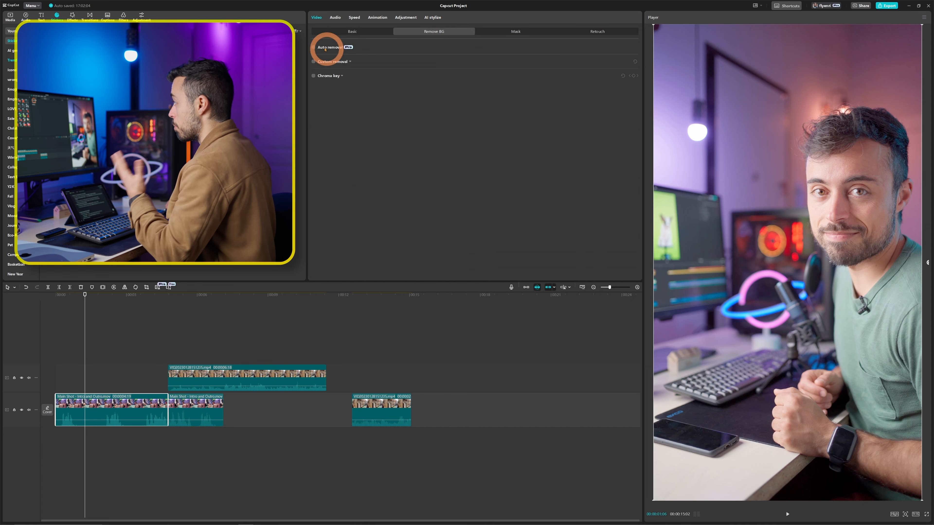
click(313, 49)
mouse_move(92, 294)
mouse_down()
mouse_move(117, 296)
mouse_move(73, 296)
mouse_up()
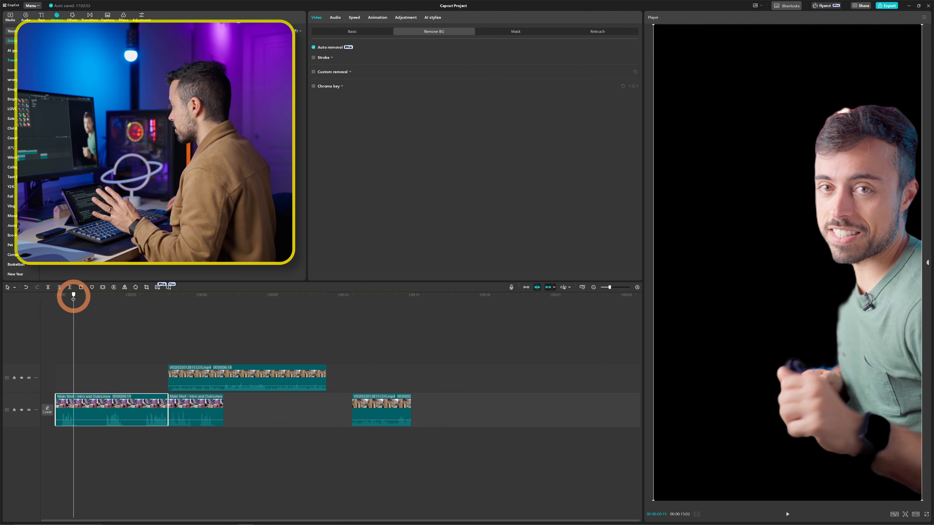
Step: Add a rectangle mask to the Main Shot clip and preview the masked clip over the canal footage
click(515, 31)
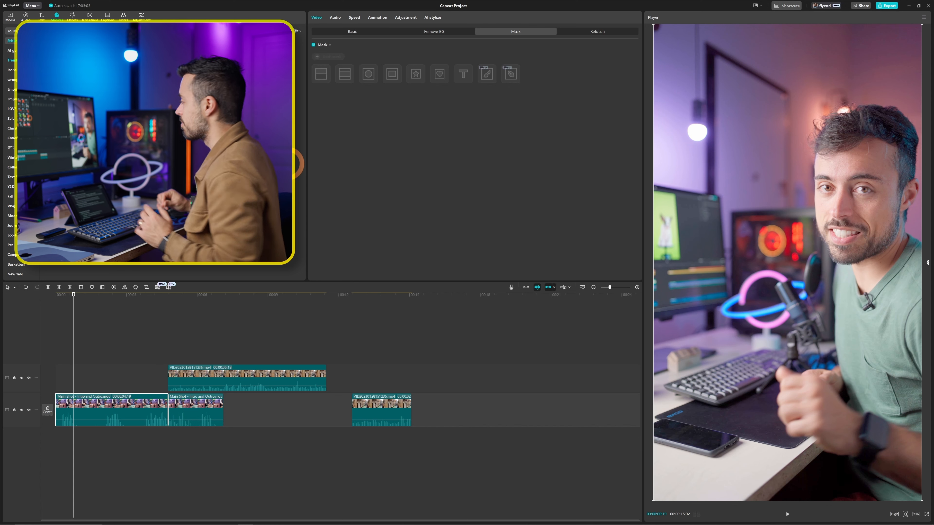
click(327, 56)
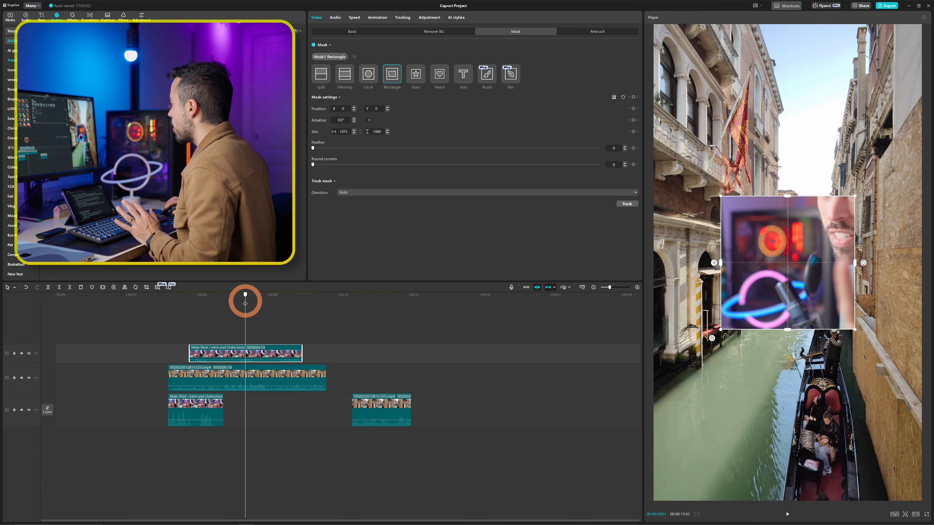
mouse_move(246, 304)
mouse_down()
mouse_move(230, 304)
mouse_move(250, 303)
mouse_up()
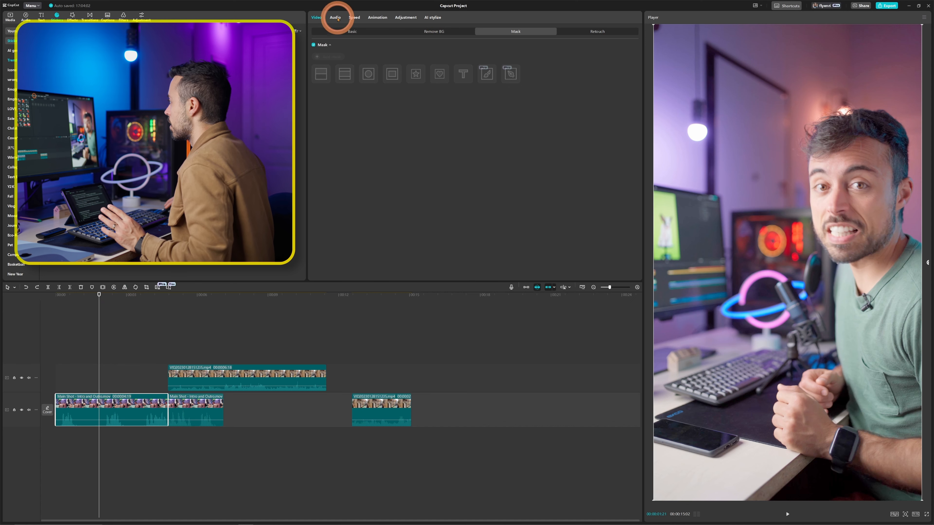
Step: Raise the first Main Shot clip's audio volume to 3.7 dB and reset it to 0.0 dB
click(337, 20)
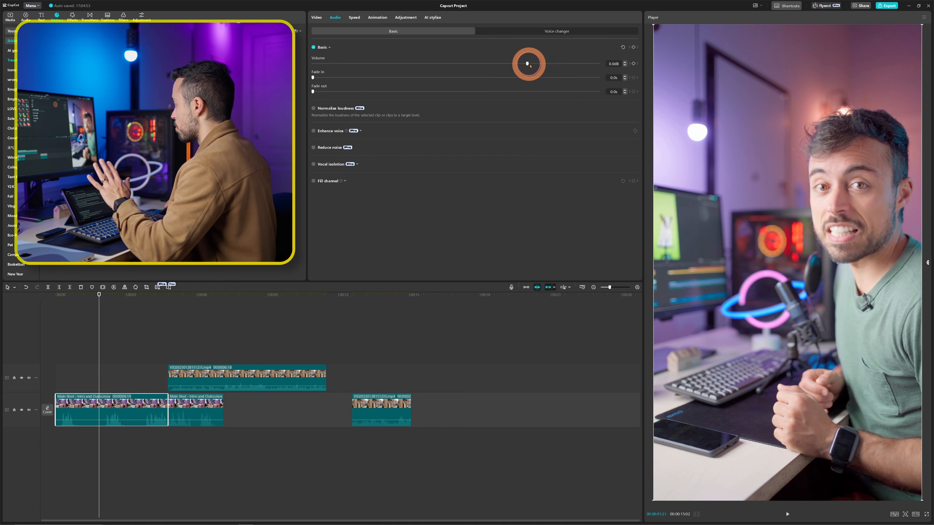
drag(532, 63, 539, 63)
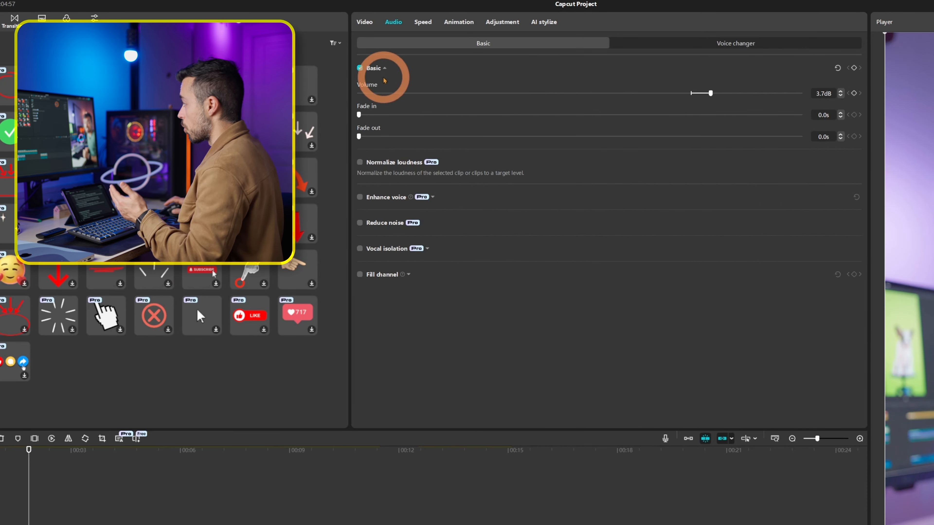
double_click(370, 87)
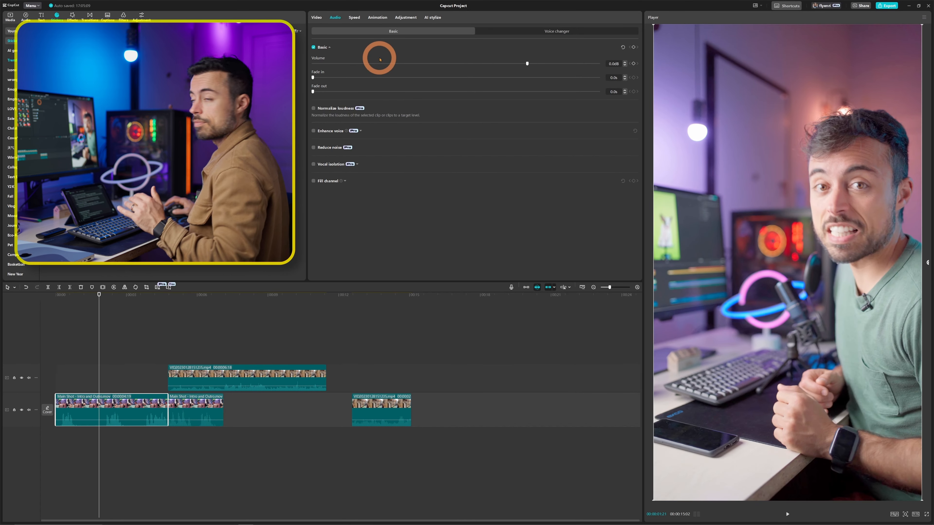
Step: Give the first Main Shot clip's audio a 0.5 s fade in and a 0.5 s fade out
drag(313, 77, 344, 97)
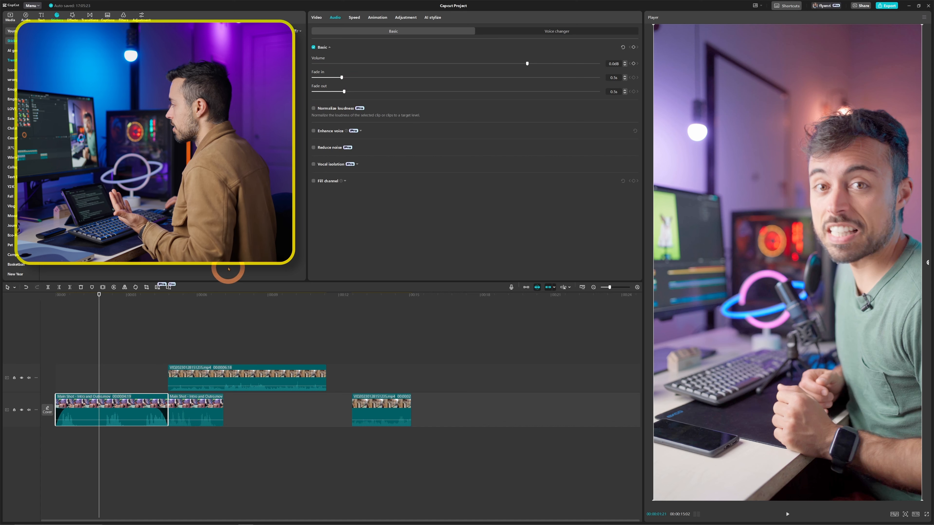
click(164, 318)
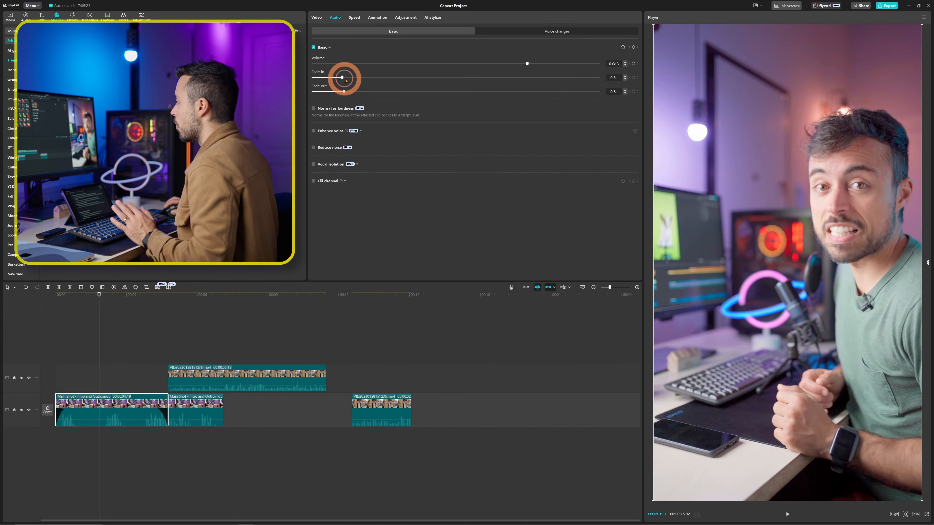
drag(340, 77, 302, 77)
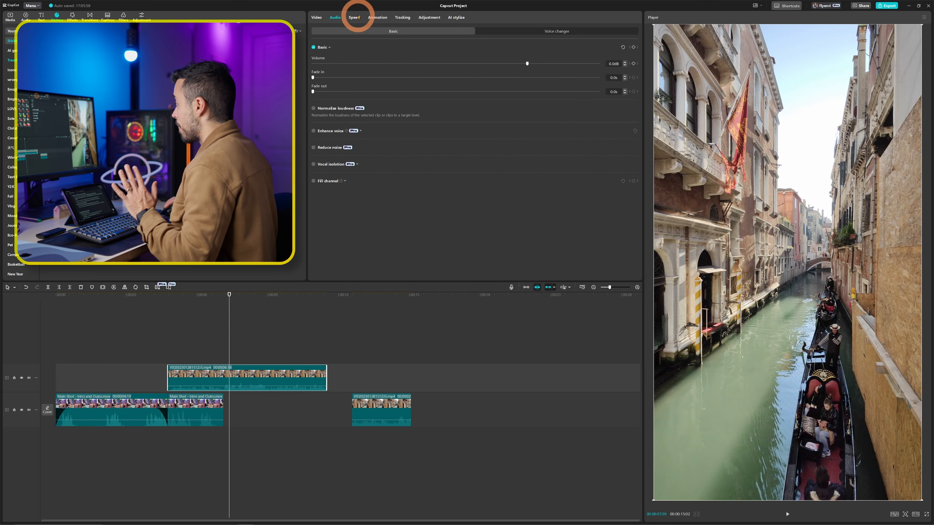
Step: Speed up the upper canal clip to 2.00x and scrub through the first part of the clip
click(355, 19)
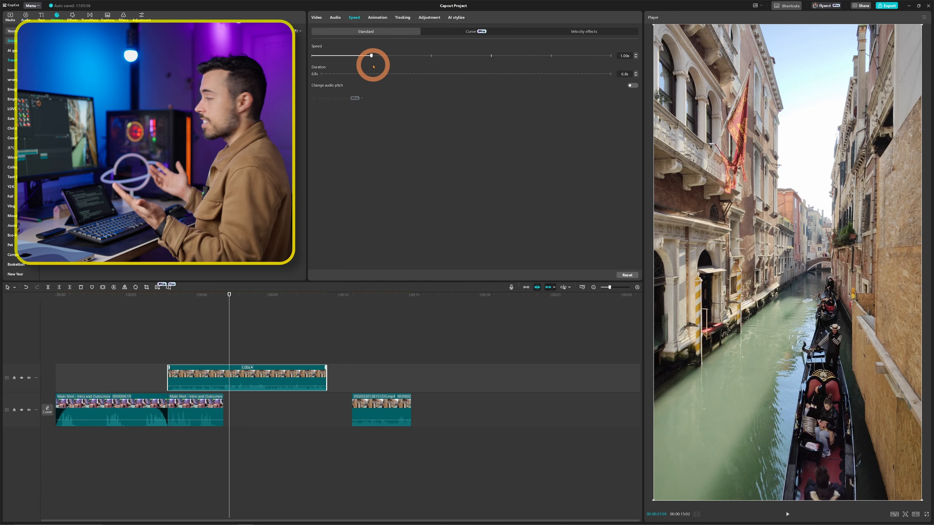
drag(372, 56, 431, 58)
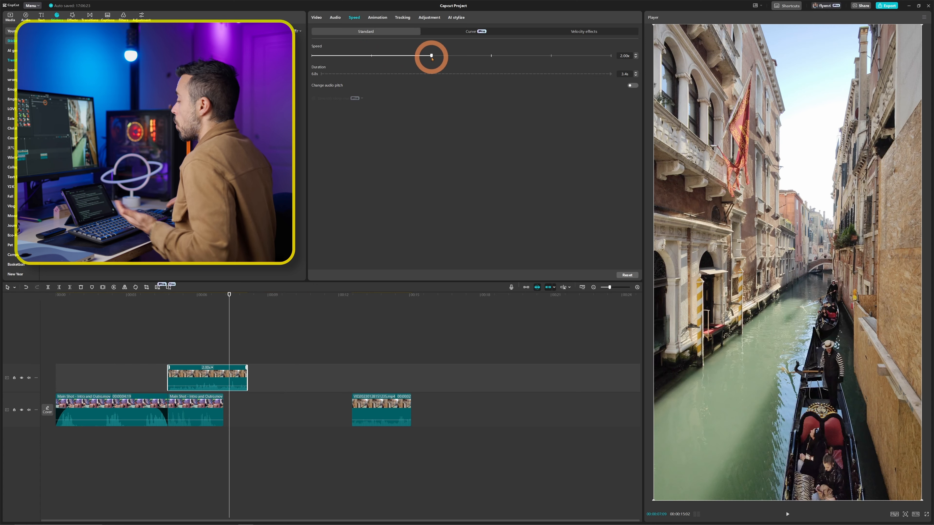
click(174, 296)
drag(172, 298, 193, 306)
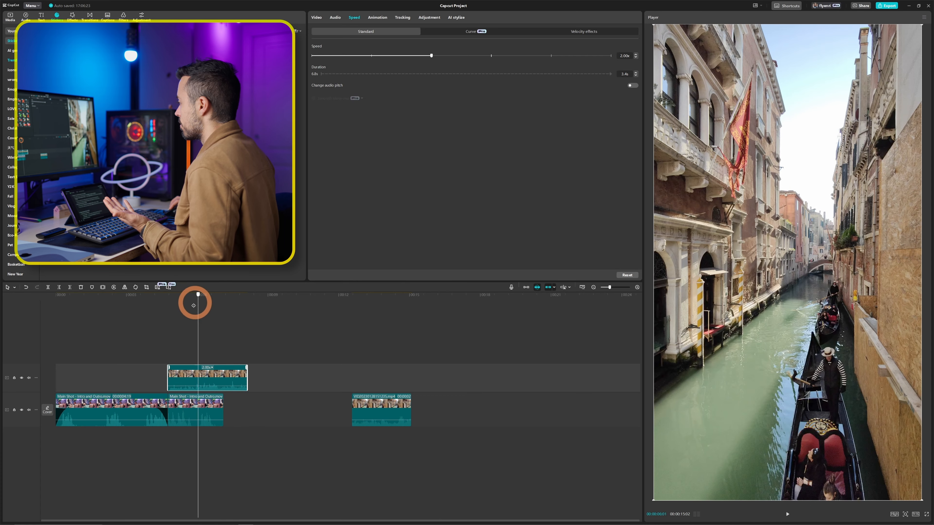
Step: Increase the upper canal clip's speed to 5.00x and play it back from near its start
click(492, 55)
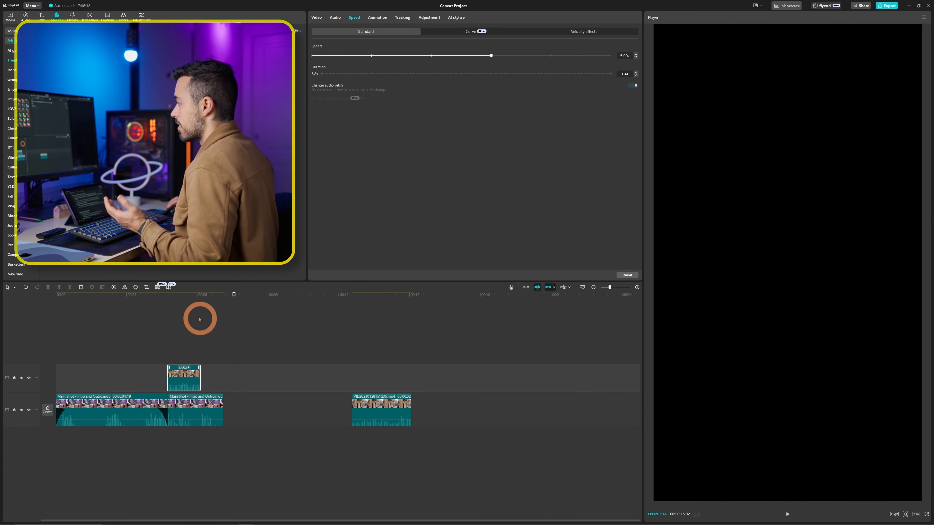
click(180, 297)
key(space)
key(space)
click(179, 294)
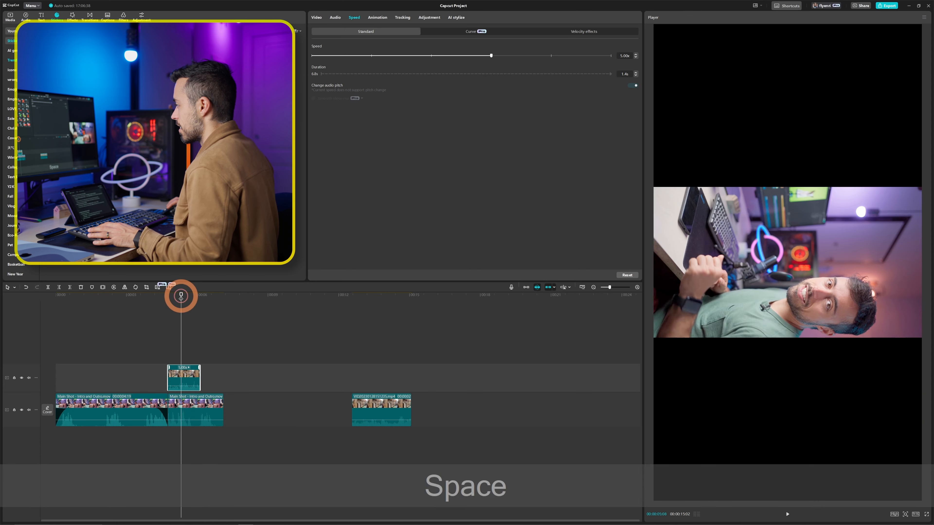
Step: Set the upper canal clip's speed back to 2.00x and move the playhead to the middle of the clip
click(433, 55)
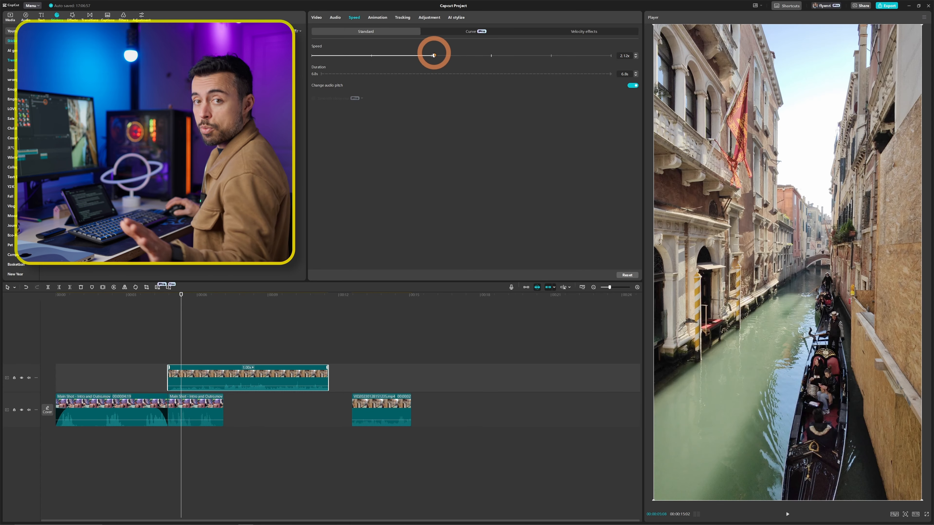
drag(434, 55, 434, 54)
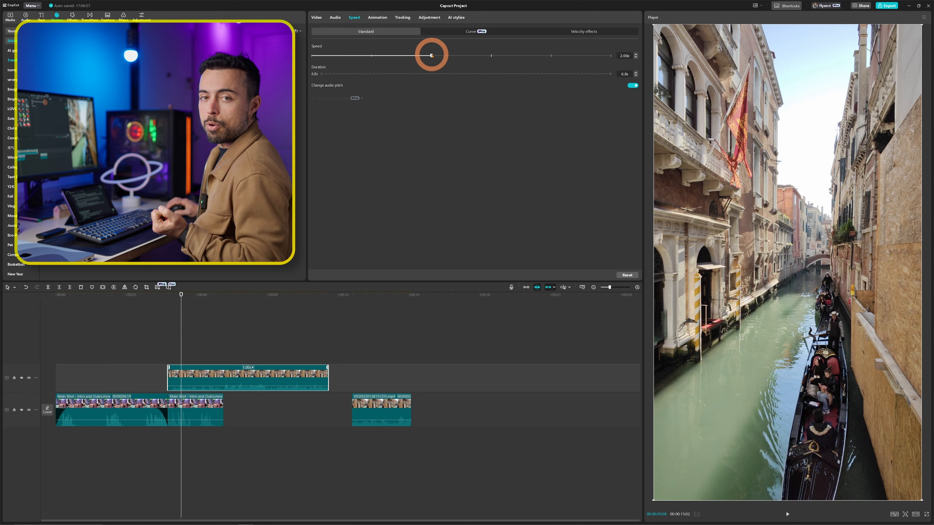
click(206, 299)
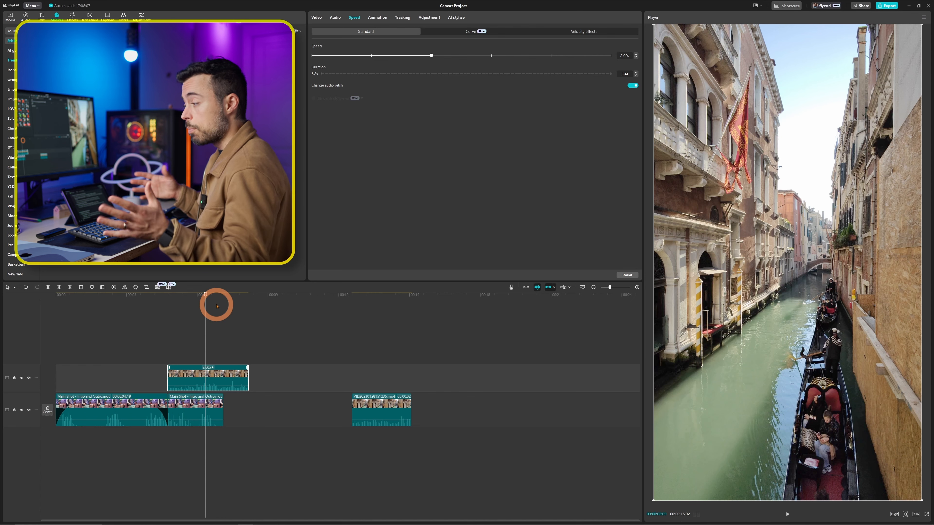
Step: Slow the upper canal clip to 0.50x, preview the playback, and enable Smooth slow-mo
drag(431, 55, 397, 56)
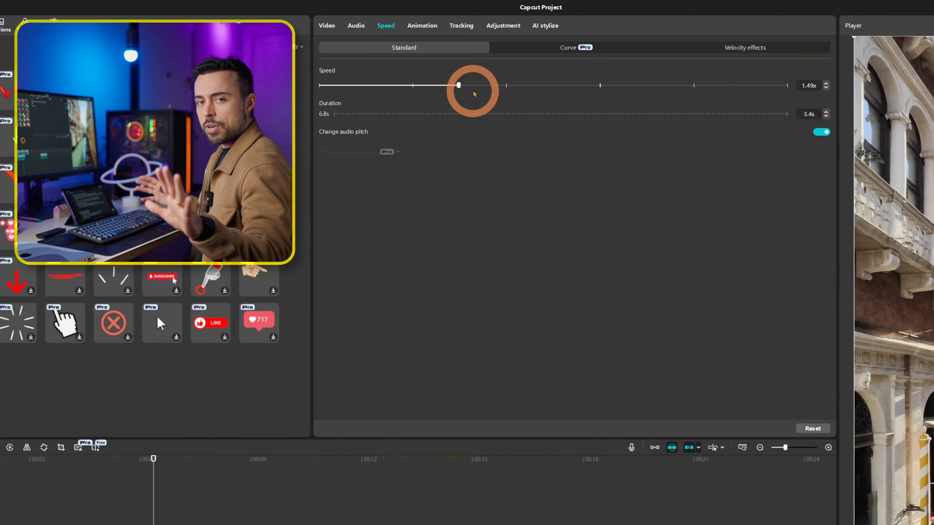
drag(457, 100, 369, 96)
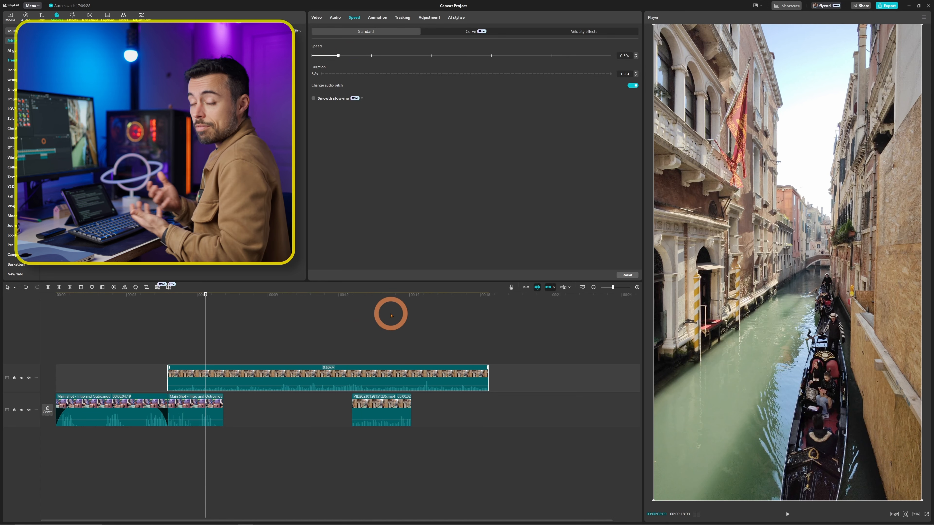
click(344, 299)
key(space)
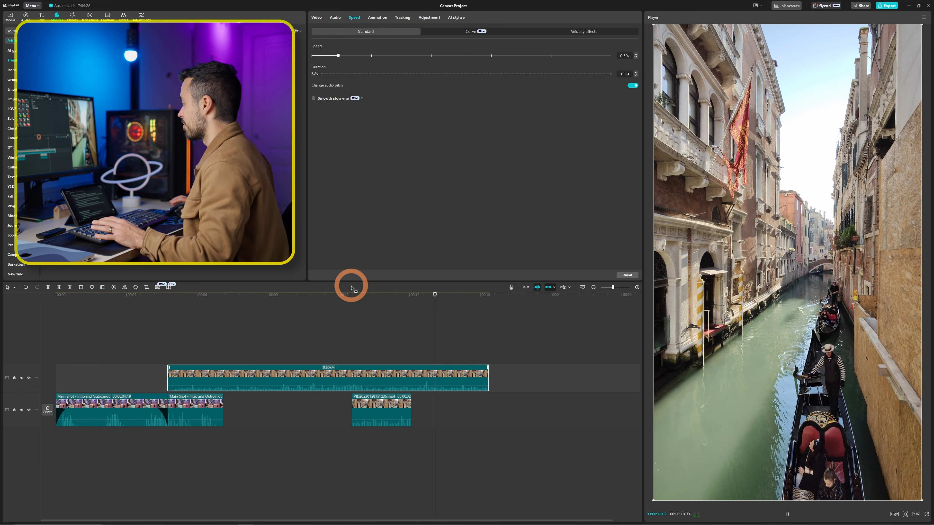
click(342, 301)
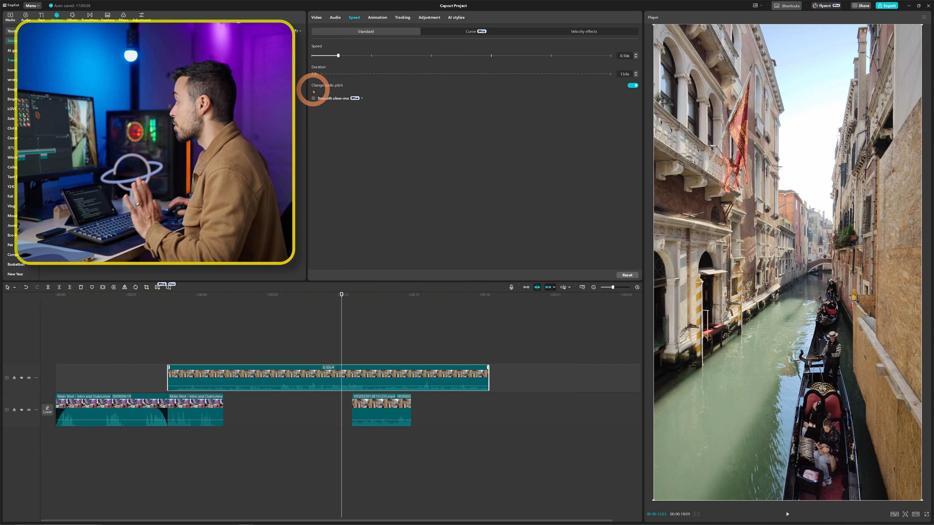
click(313, 99)
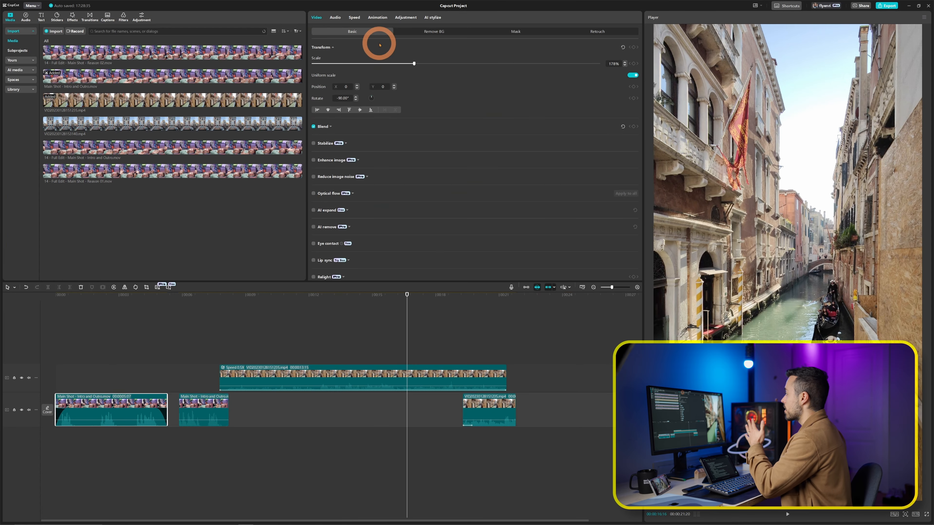
Step: Browse the In, Out and Combo animations available for the first Main Shot clip
click(377, 19)
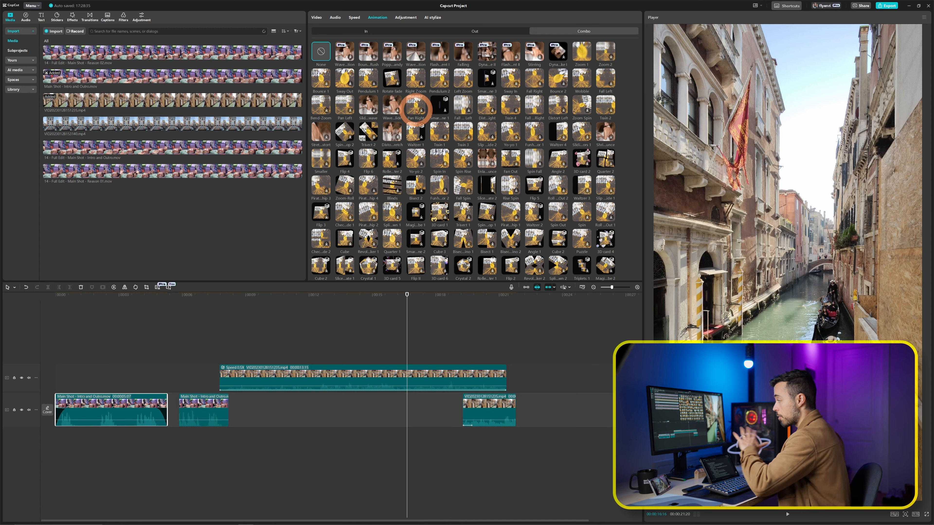
click(371, 33)
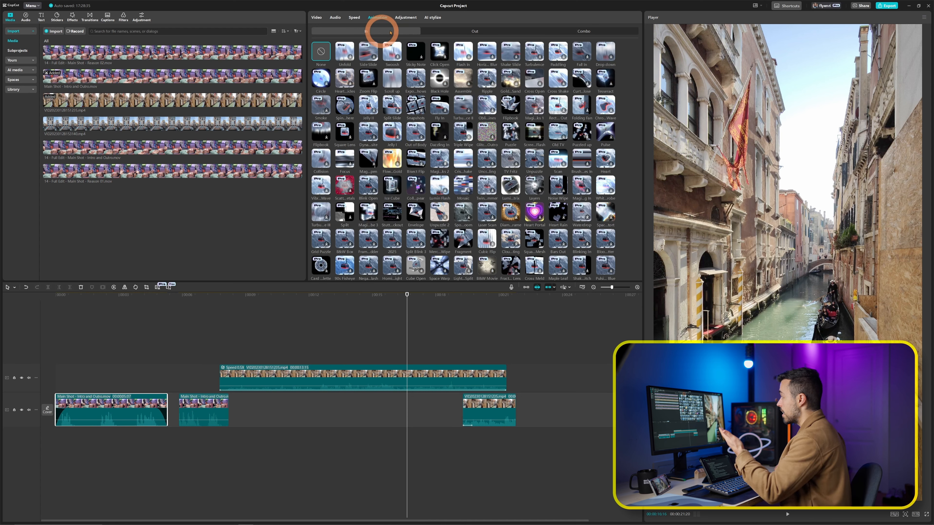
click(465, 35)
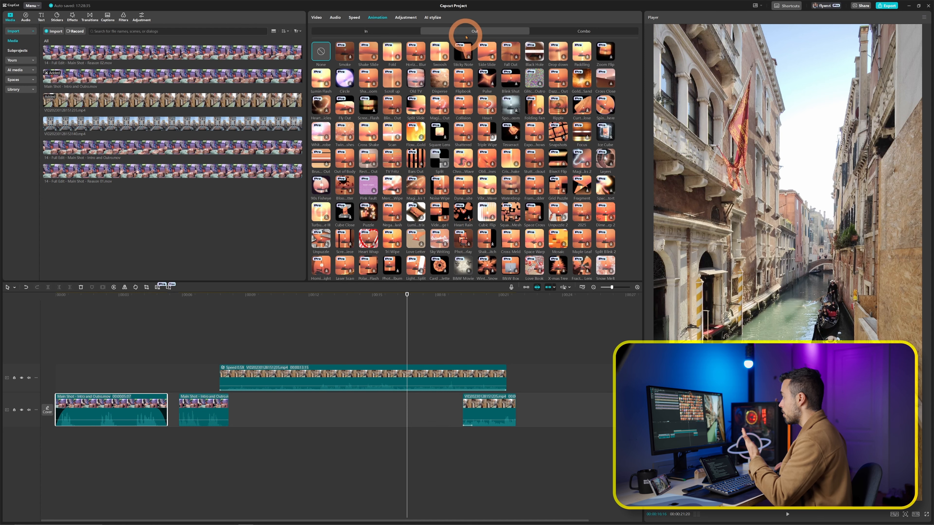
click(570, 32)
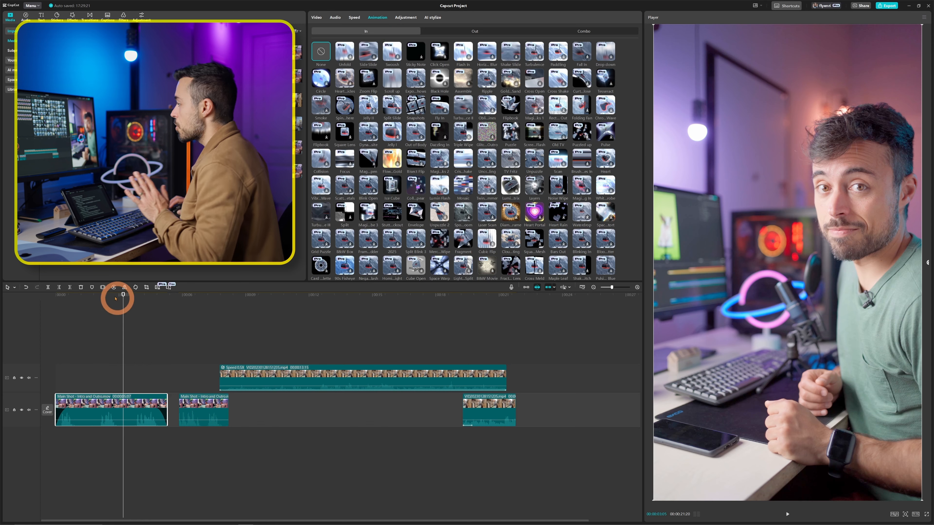
Step: Apply the Unfold entrance animation to the first Main Shot clip and play it from the beginning of the timeline
drag(115, 295, 69, 302)
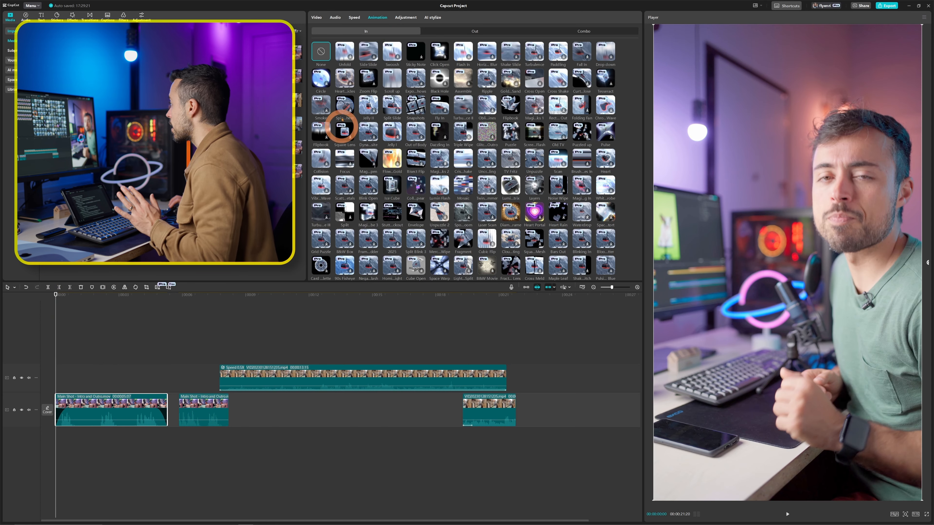
click(347, 55)
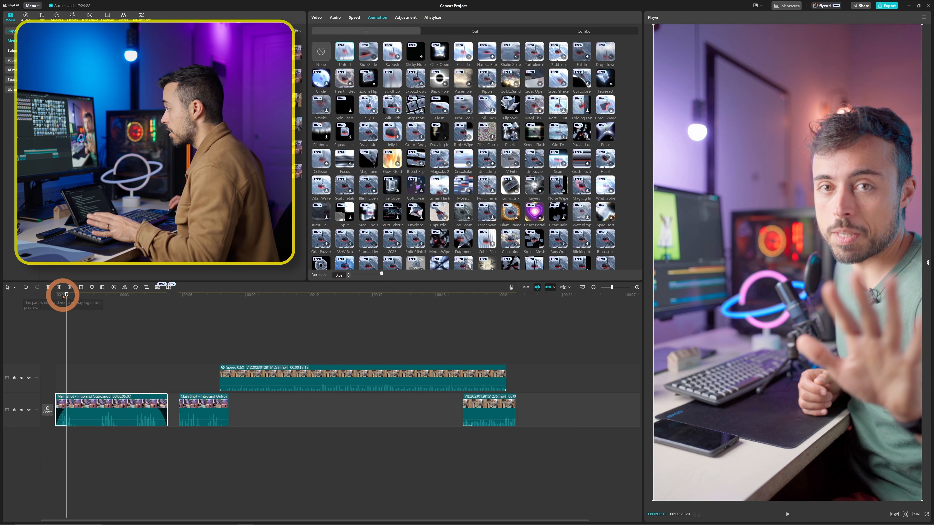
click(47, 296)
key(space)
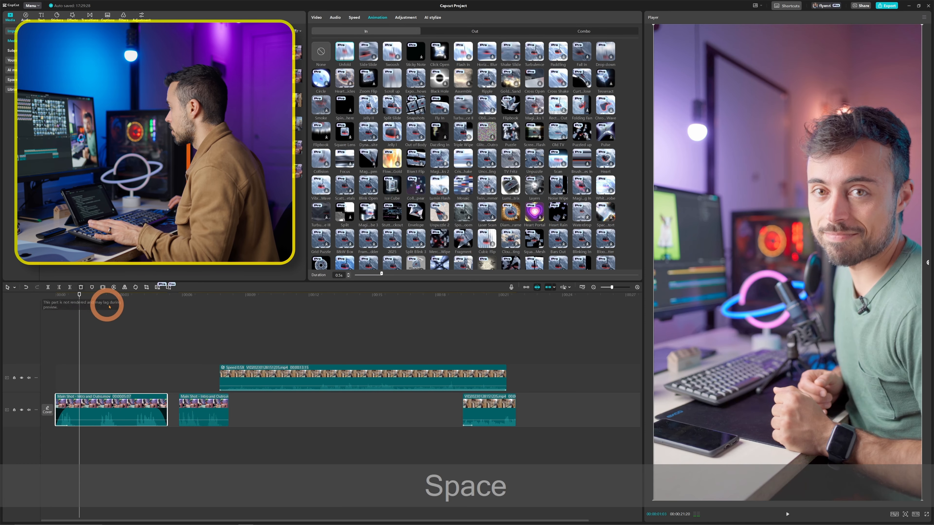
Step: Add an exit animation from the Out set to the first Main Shot clip and play the clip from its beginning
click(160, 297)
key(space)
key(space)
click(156, 296)
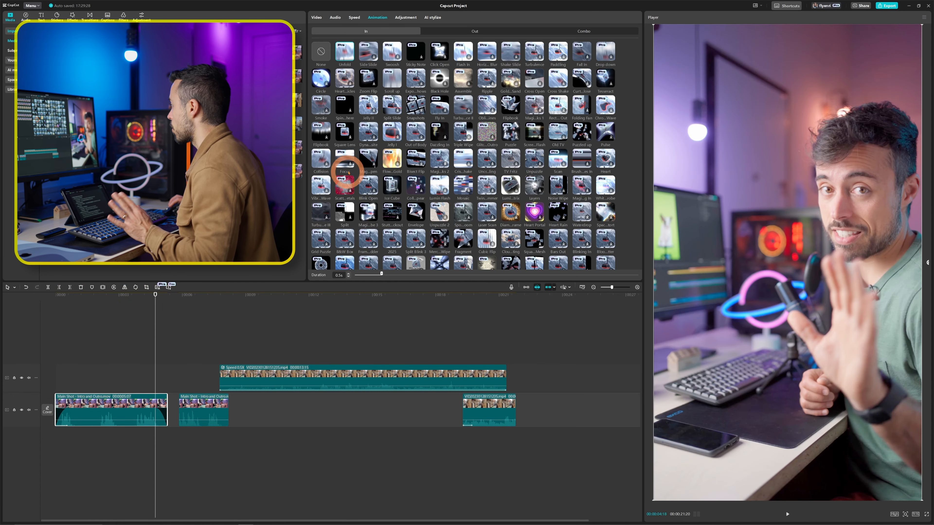
click(463, 28)
click(469, 107)
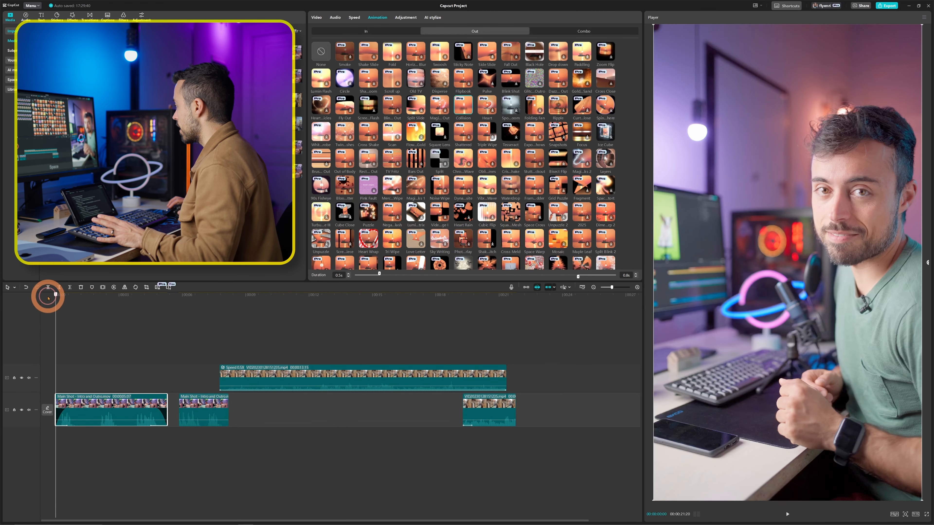
key(space)
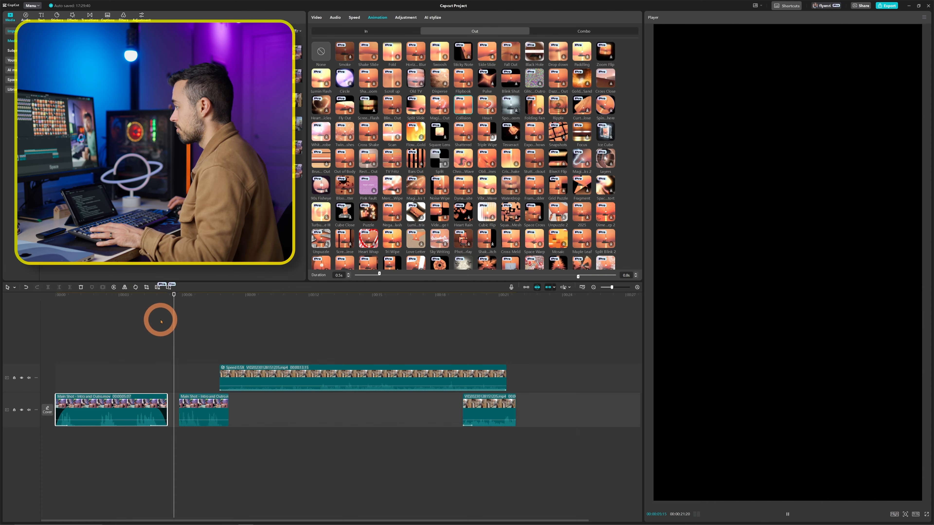
click(111, 301)
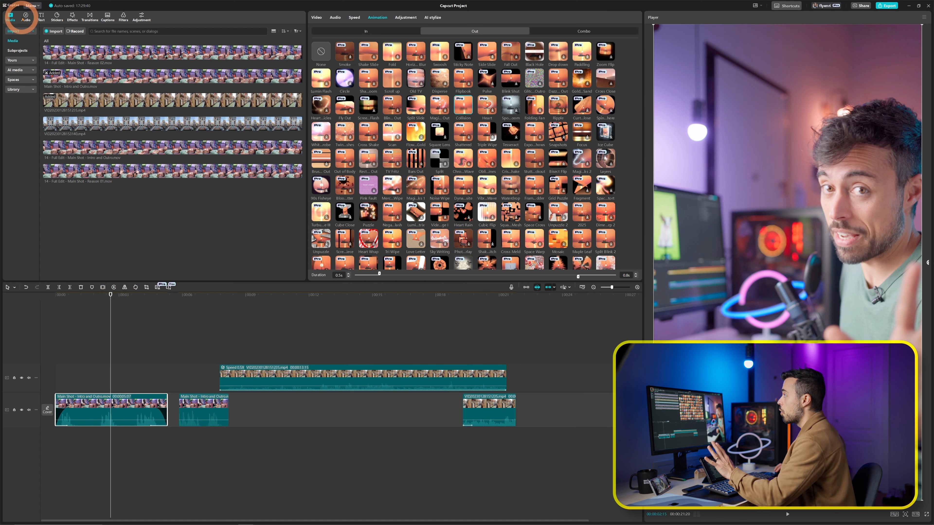
Step: Browse the video effects library and preview the Flash 2 and Dreamy Halo light effects on the footage
click(73, 16)
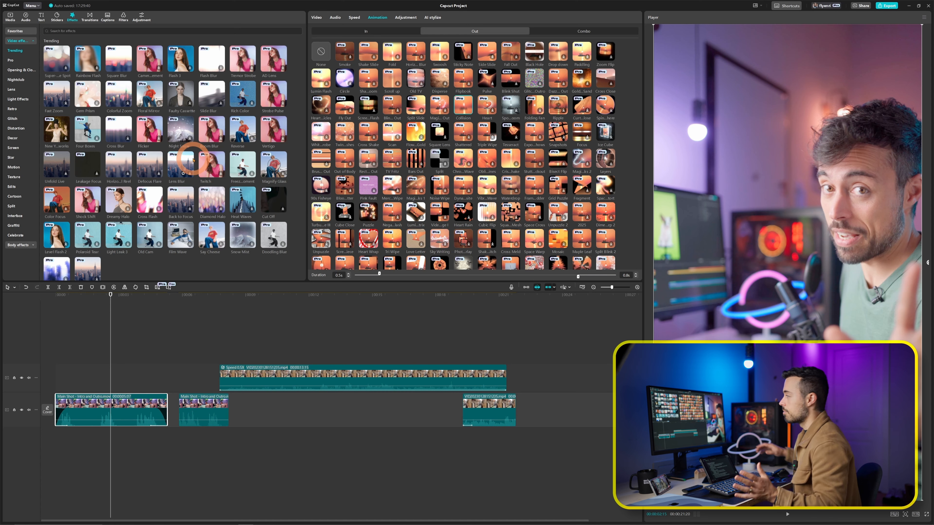
click(19, 98)
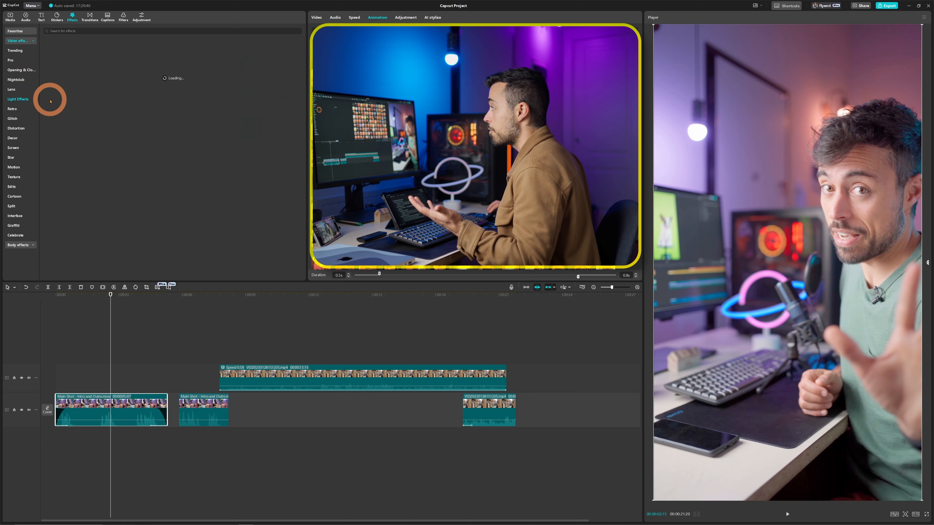
click(112, 98)
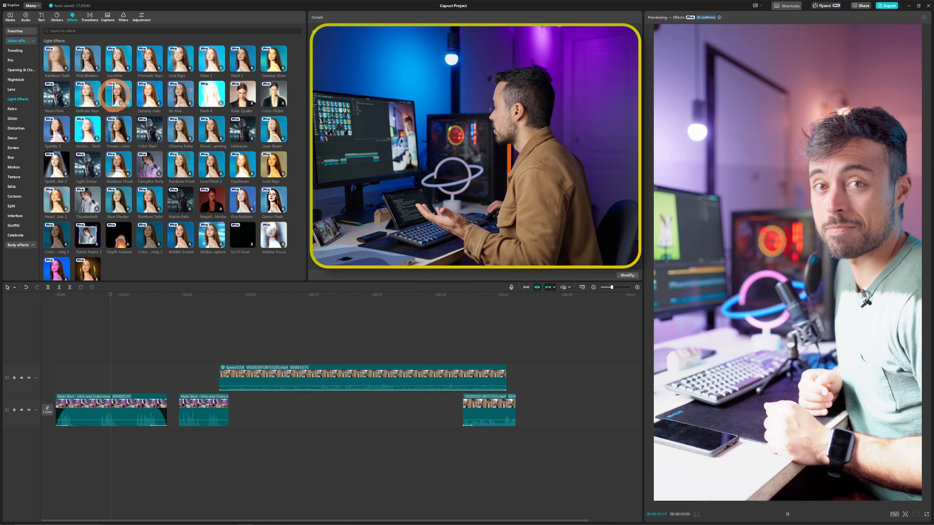
click(115, 97)
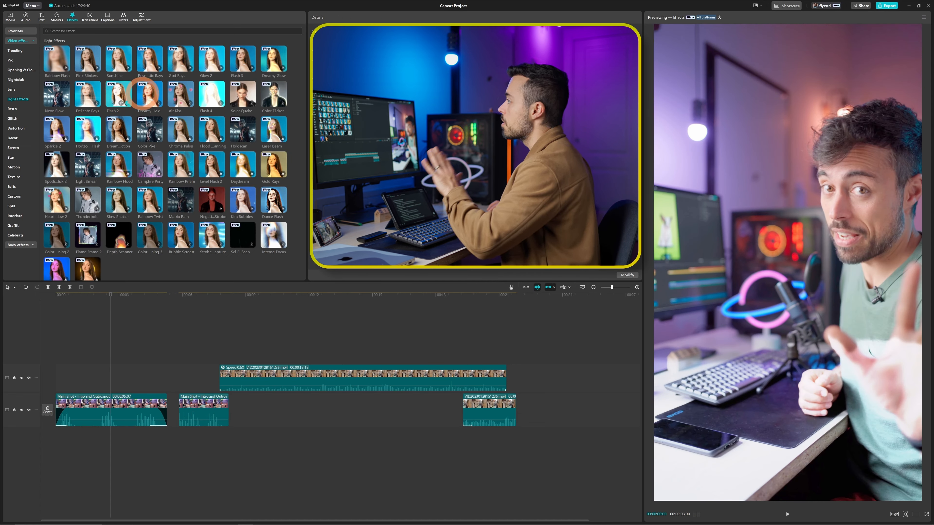
click(147, 96)
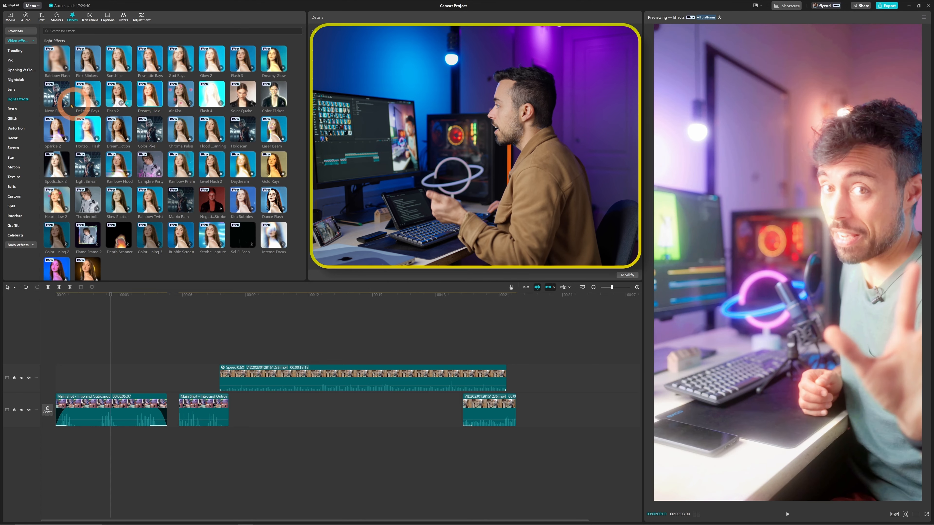
Step: Look through the Lens, Glitch and Cartoon video effects, previewing a black-and-white glitch effect and Fire Edges
click(13, 89)
click(12, 109)
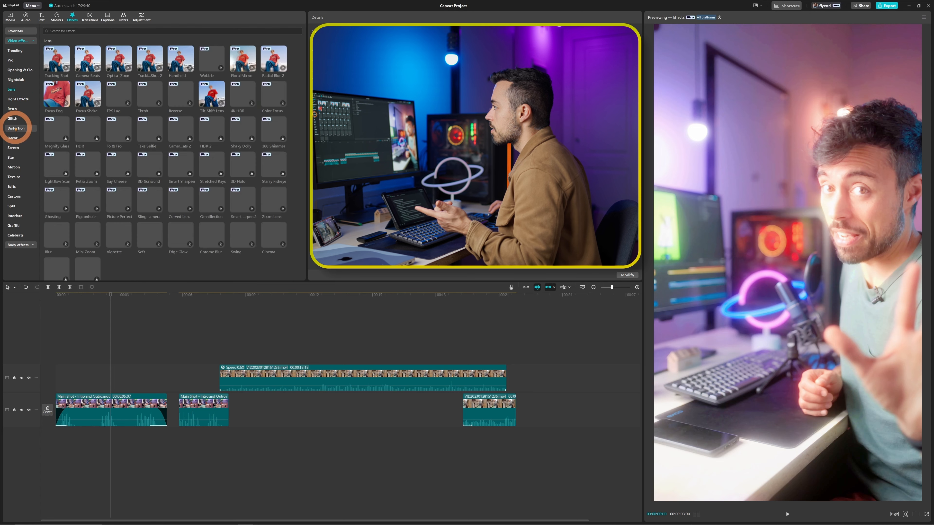
click(147, 98)
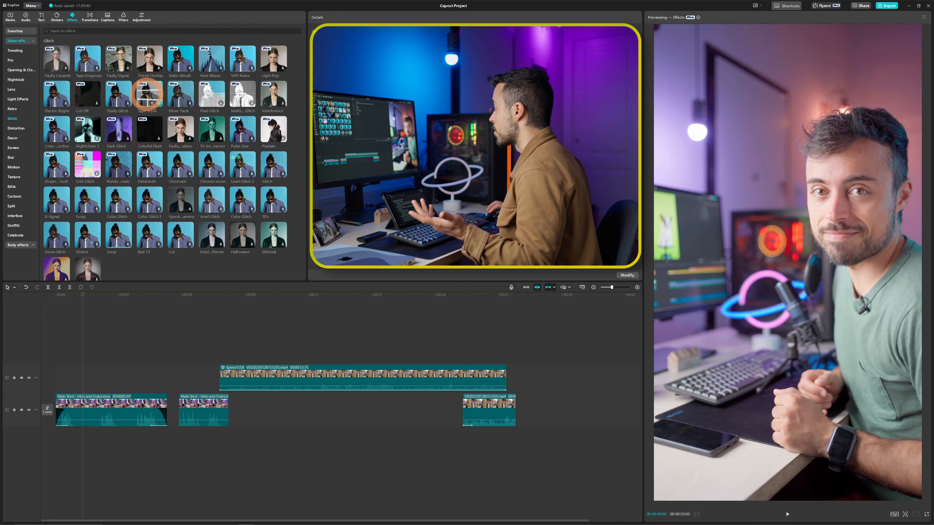
click(147, 96)
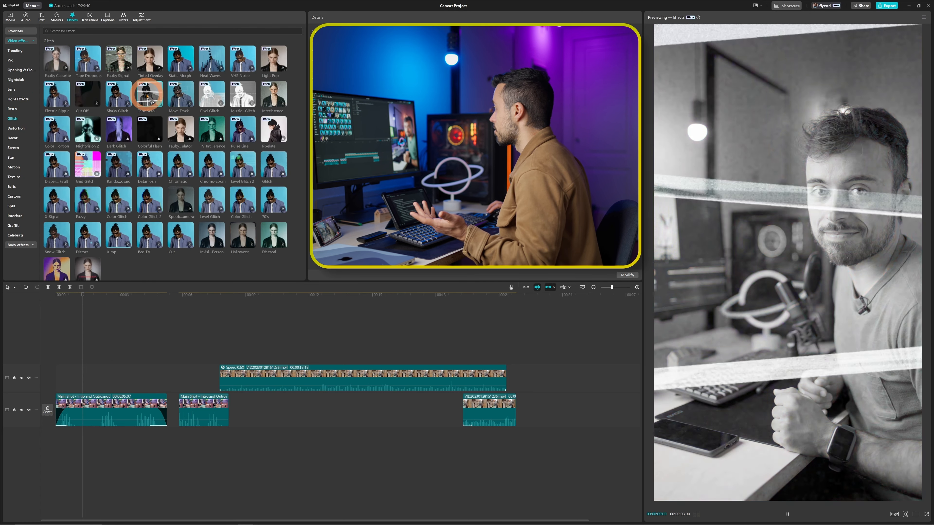
click(88, 94)
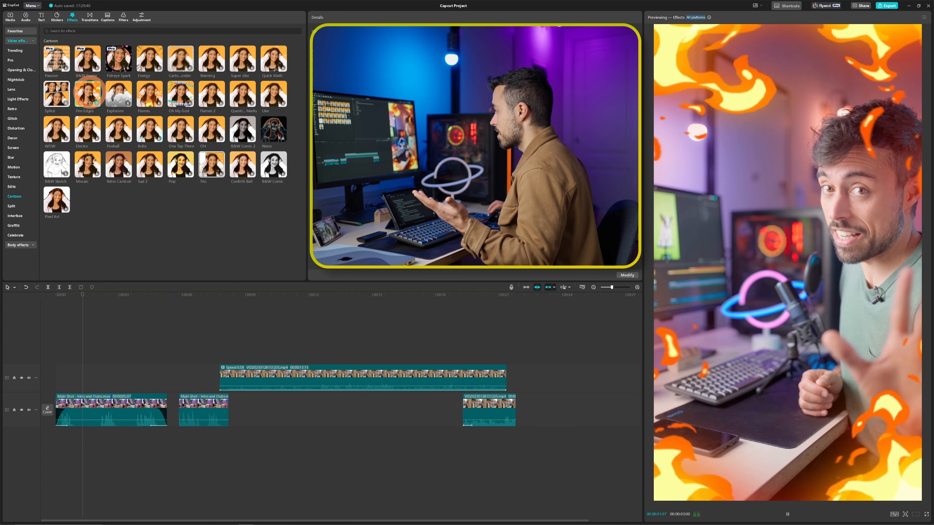
Step: Browse the body effects and preview several of them, including Action Paint, Red Devil and the Man 4 image effect
click(32, 51)
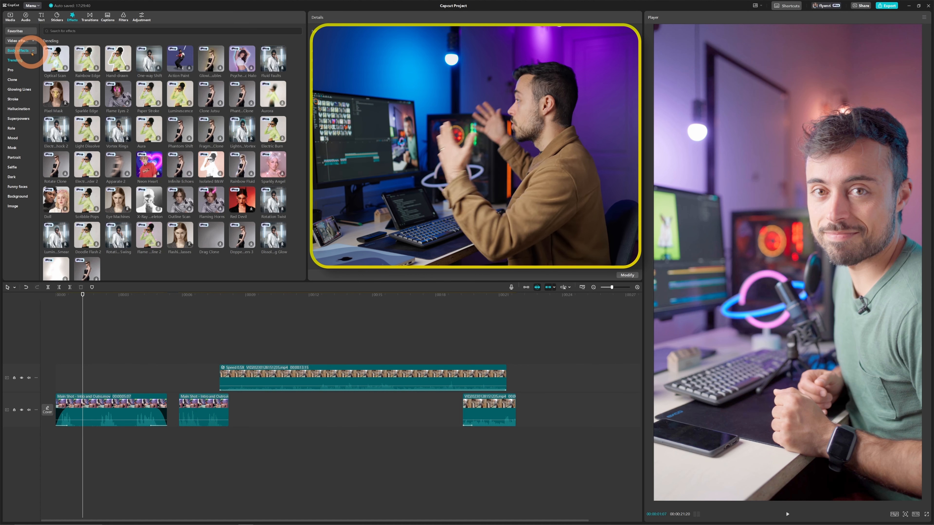
click(180, 59)
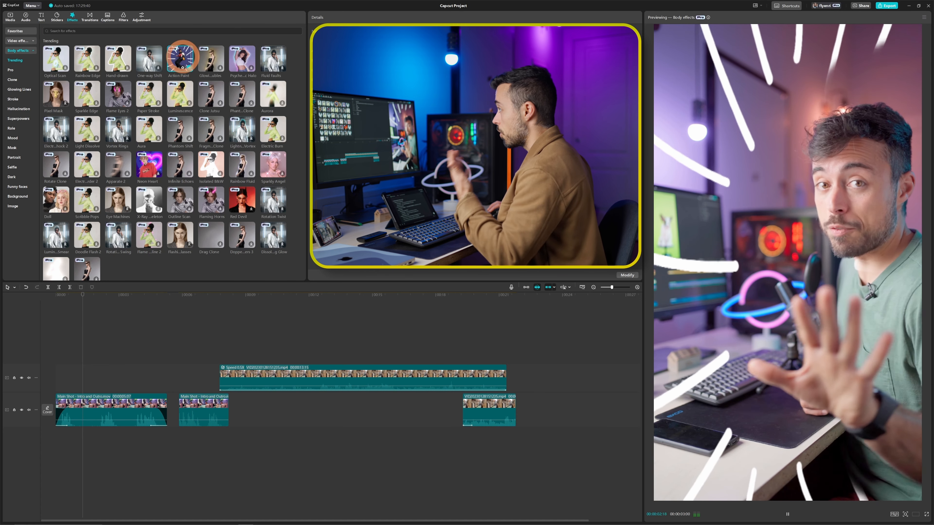
click(199, 58)
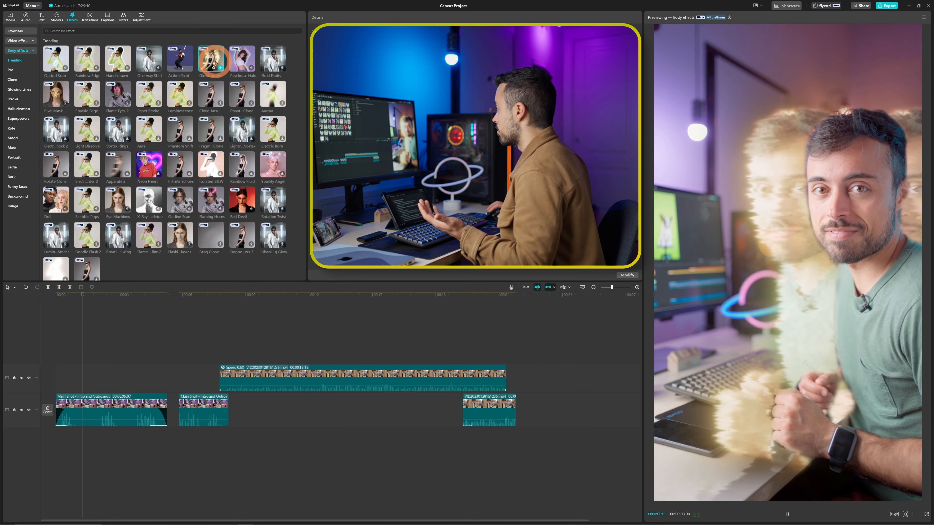
click(241, 61)
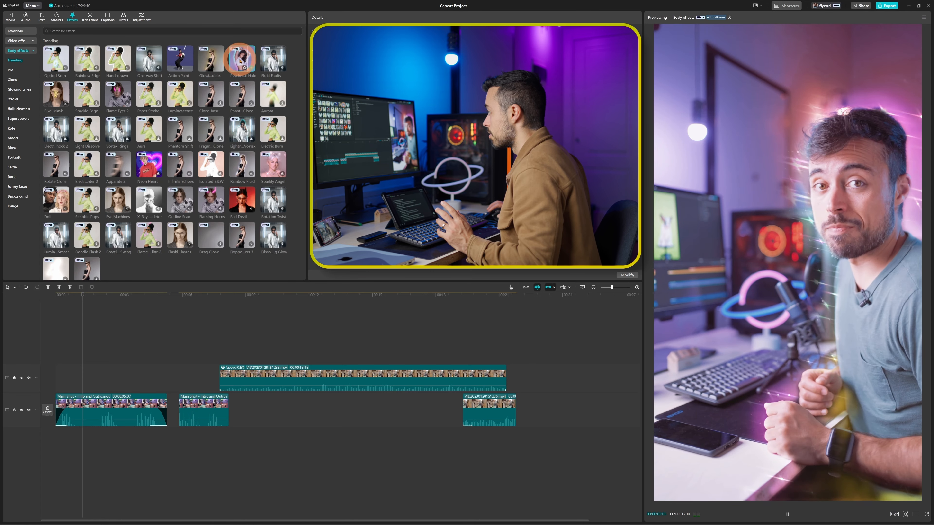
click(242, 200)
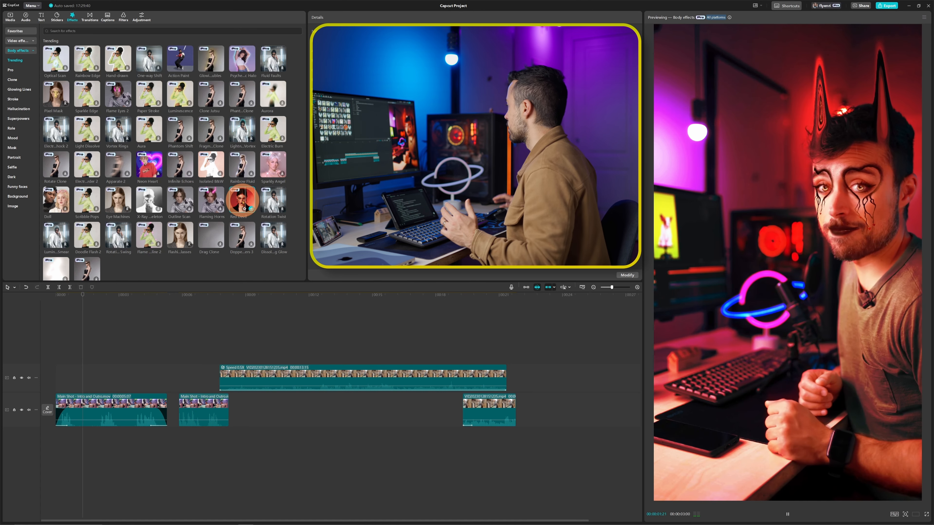
click(211, 200)
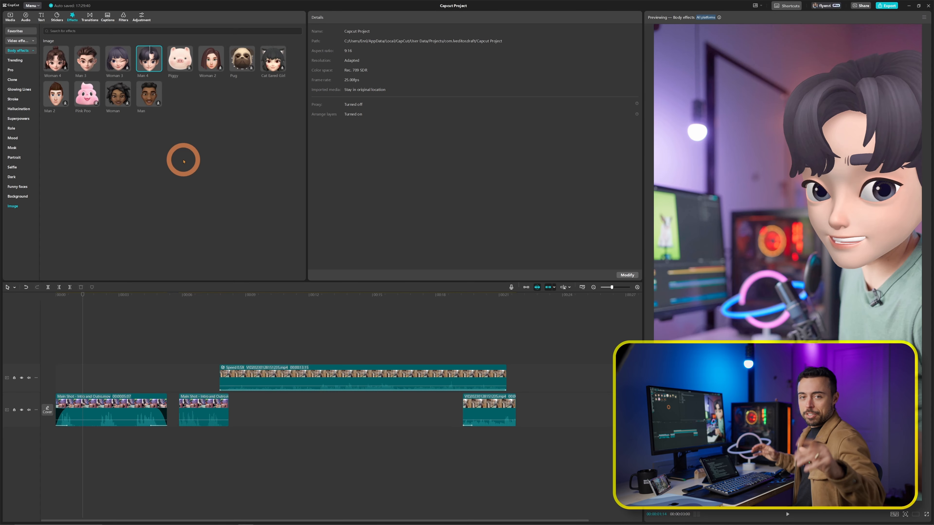
Step: Add a default text clip to the timeline and shift it earlier so it lies over the first Main Shot clip
click(56, 21)
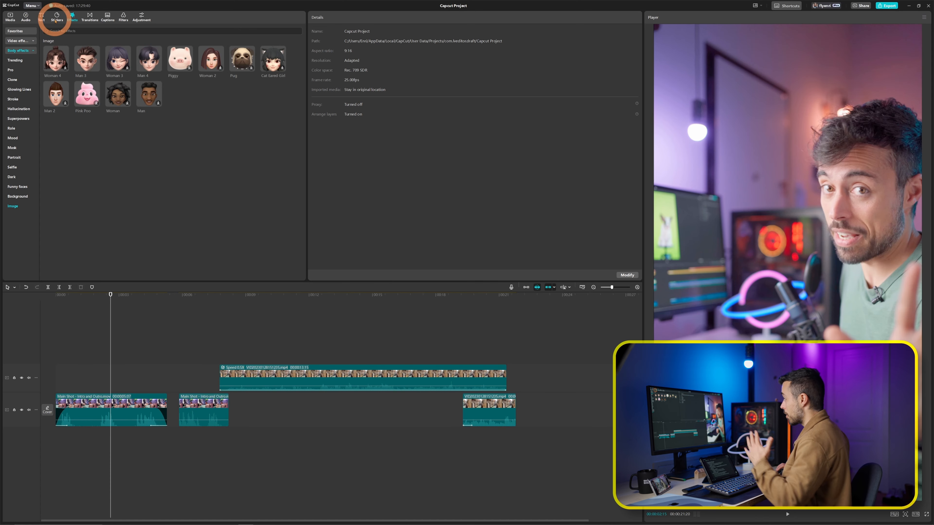
click(42, 17)
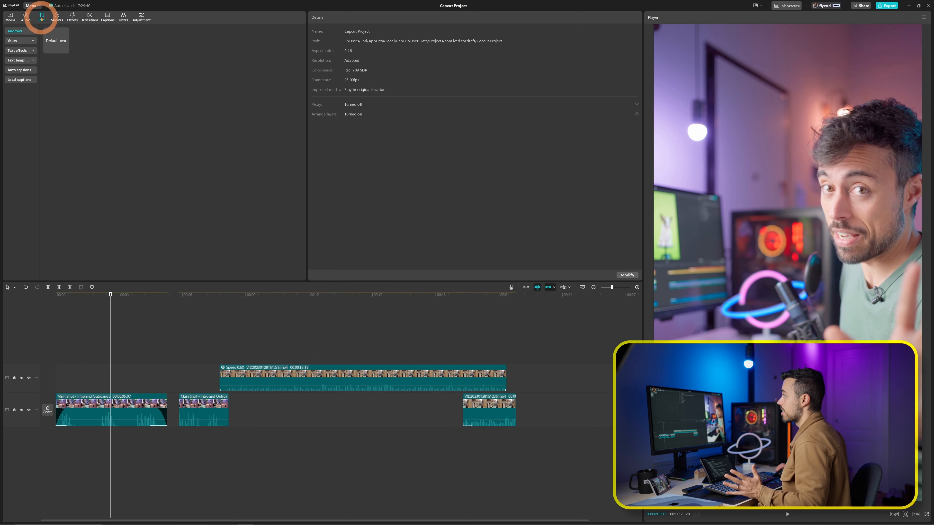
click(55, 45)
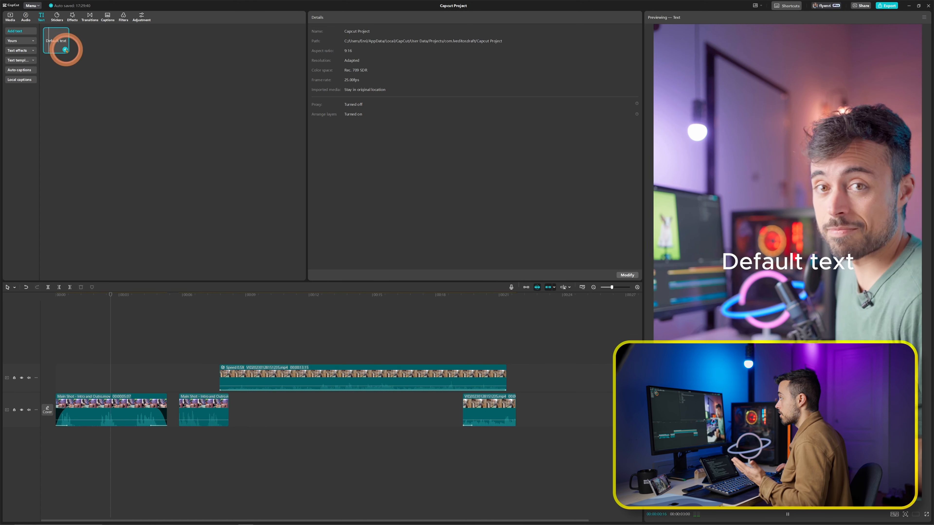
click(65, 49)
click(138, 360)
drag(139, 362, 117, 360)
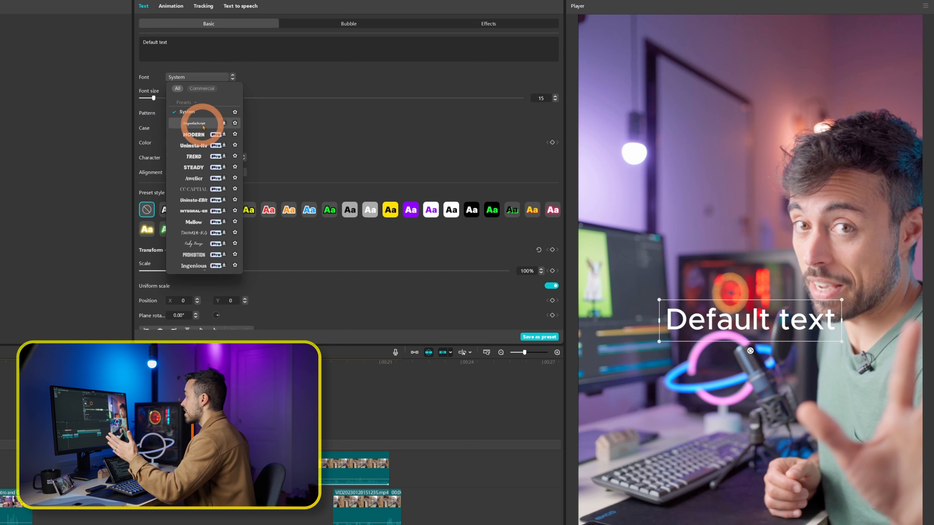
Step: Set the text's font to ZY Modern and enable Glow with the second, non-Pro glow style
click(194, 134)
drag(119, 42, 183, 42)
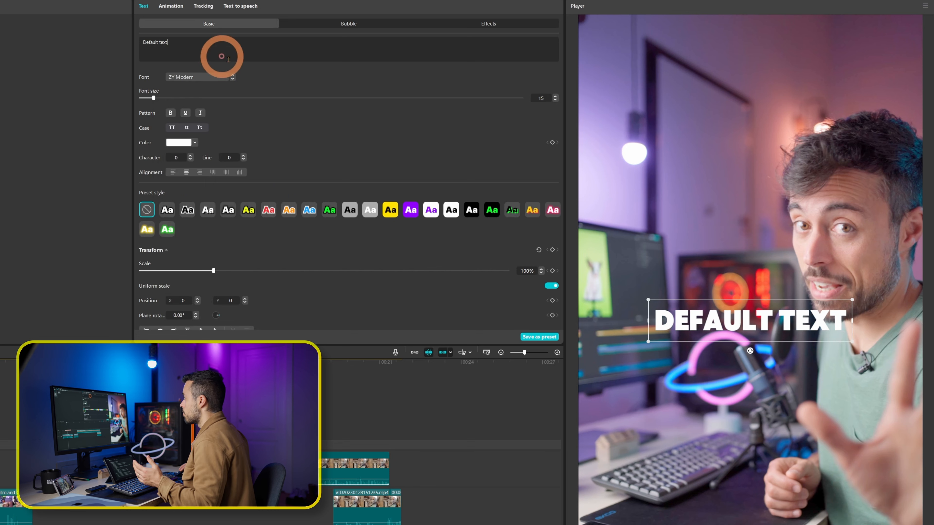
scroll(327, 210, down, 4)
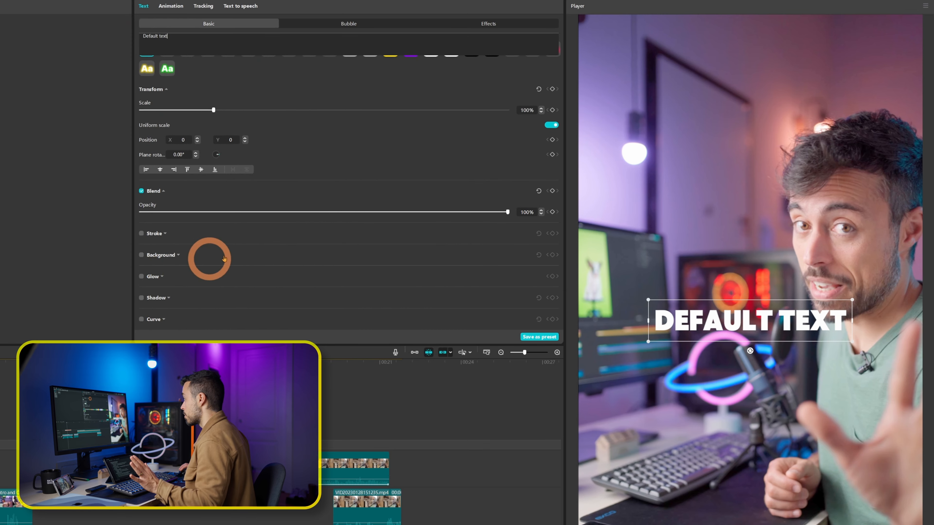
click(142, 276)
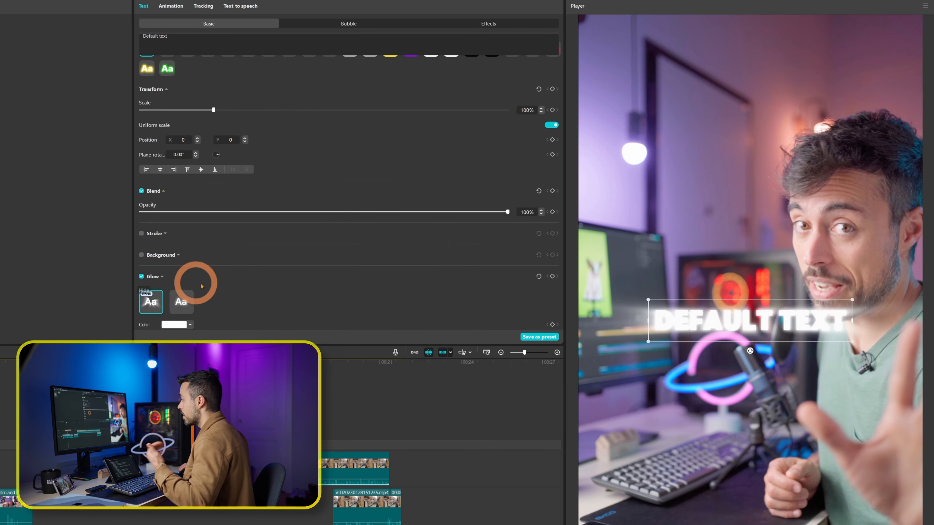
scroll(217, 283, down, 3)
click(180, 180)
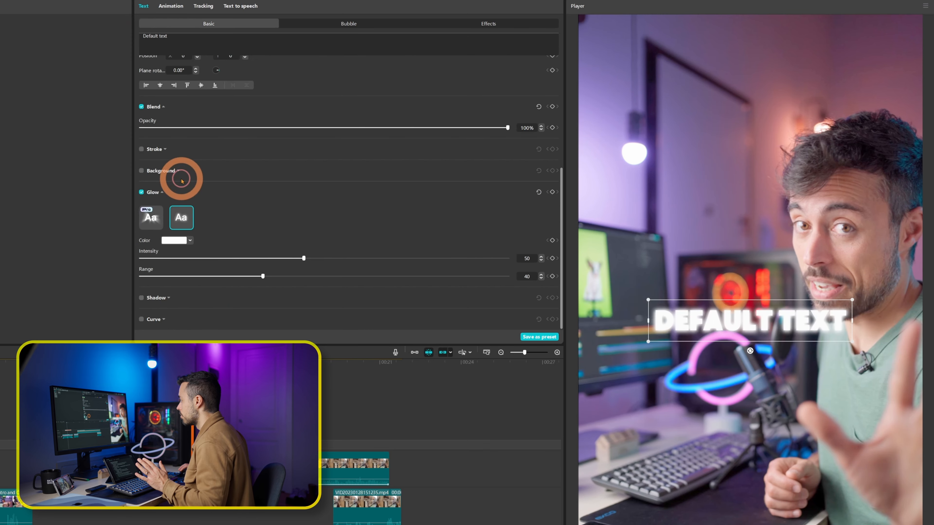
Step: Change the text's glow color to orange
click(189, 240)
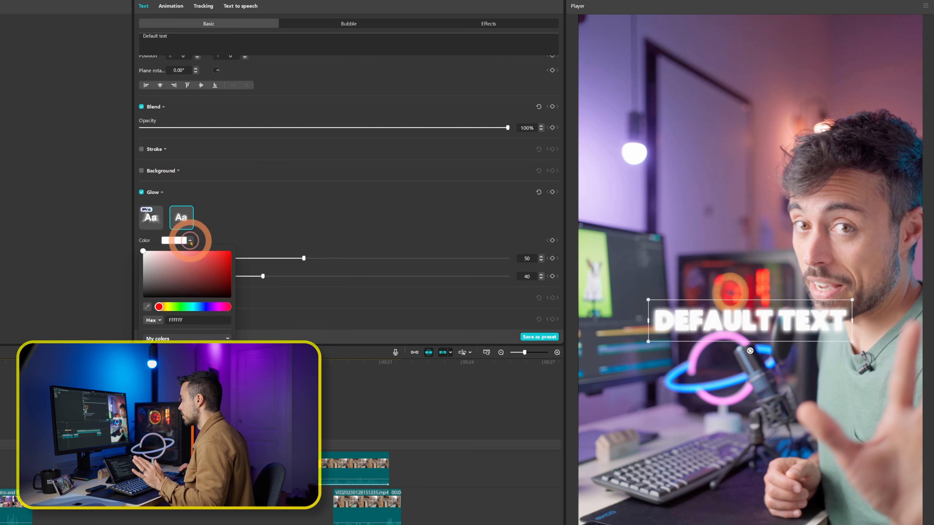
click(170, 309)
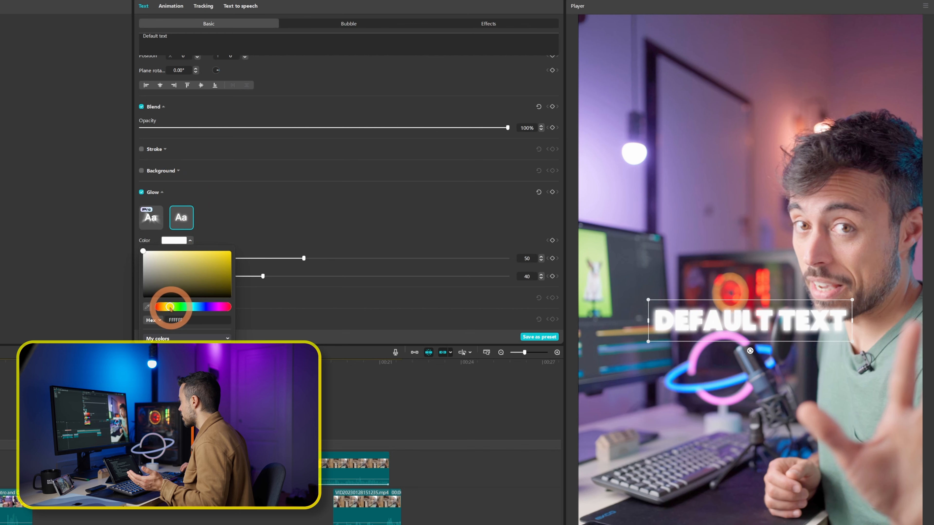
click(163, 308)
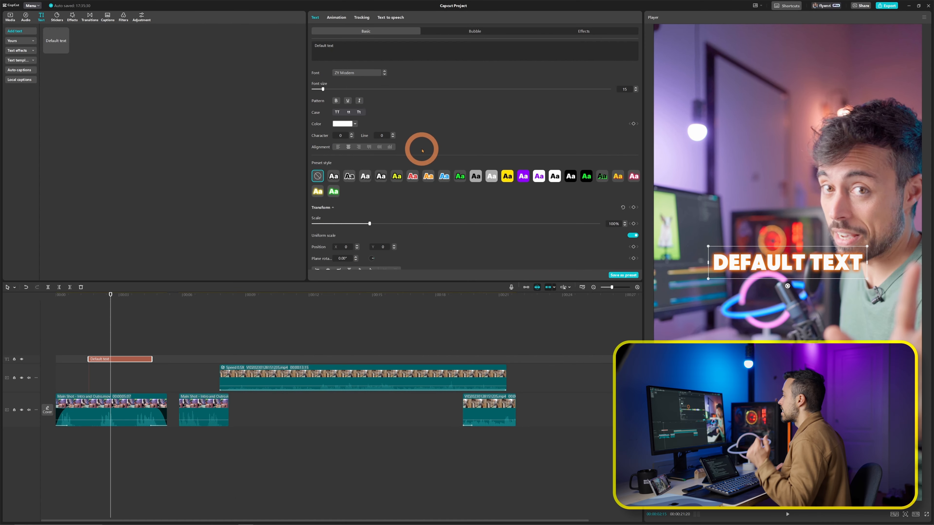
Step: Apply the Twist loop animation to the text clip
click(346, 19)
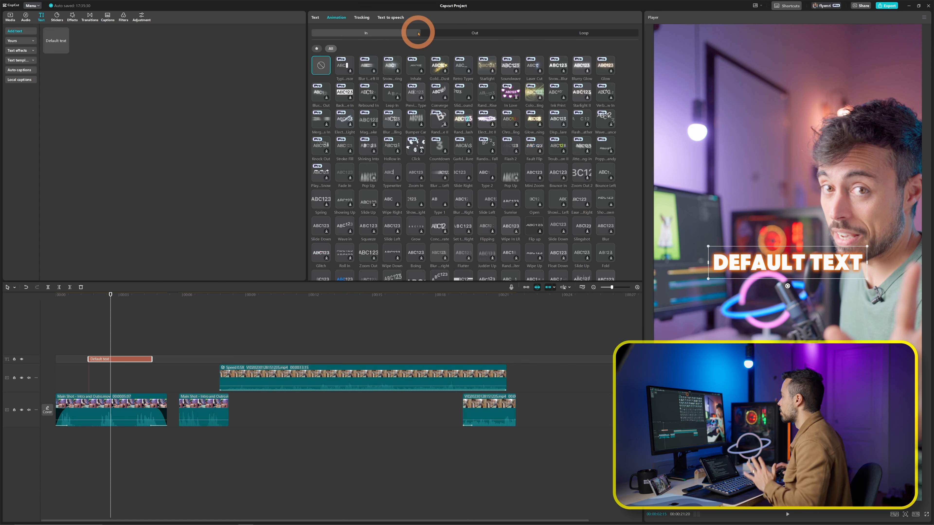
click(584, 33)
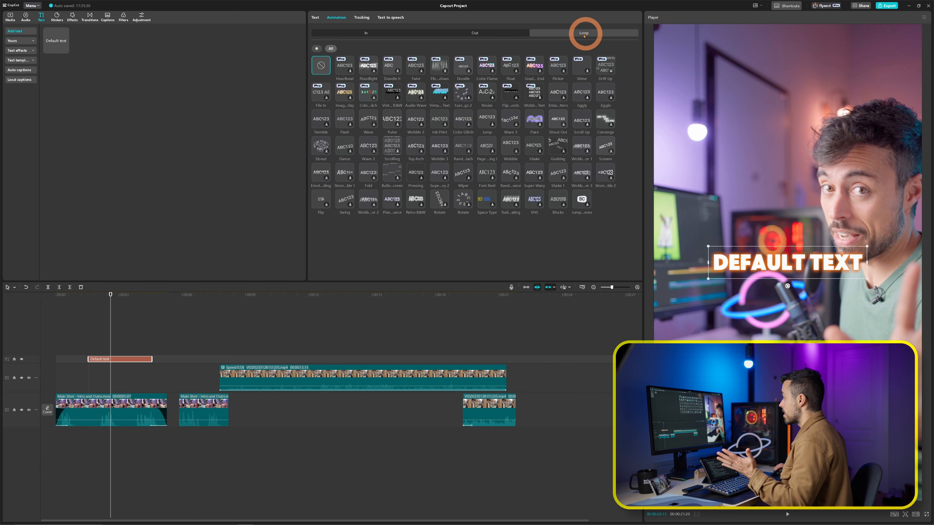
click(413, 69)
click(453, 72)
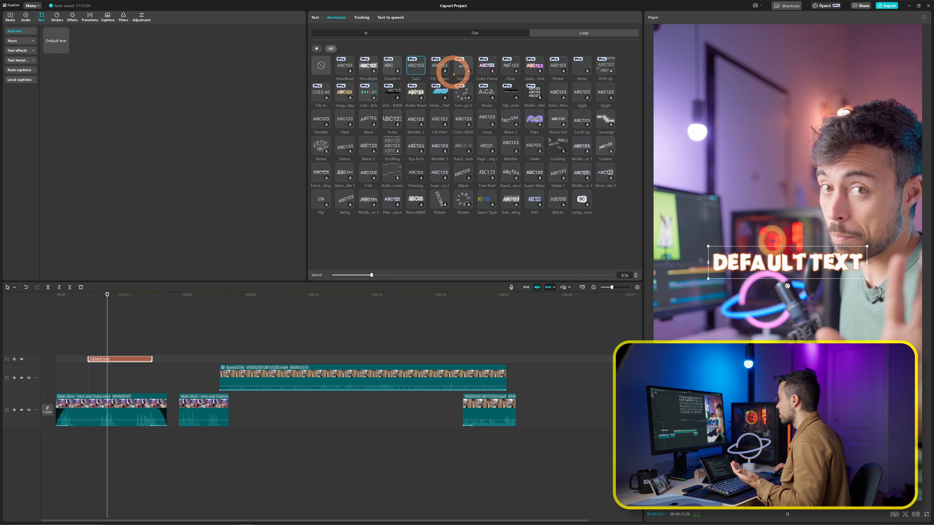
click(415, 69)
Step: Add a second text clip directly after the first one, using a yellow-orange Trending text effect
click(256, 28)
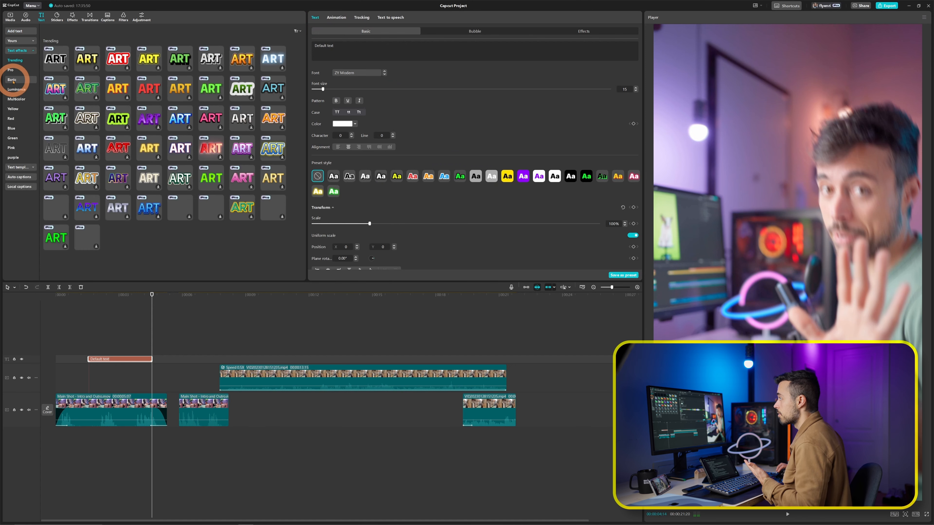
click(119, 91)
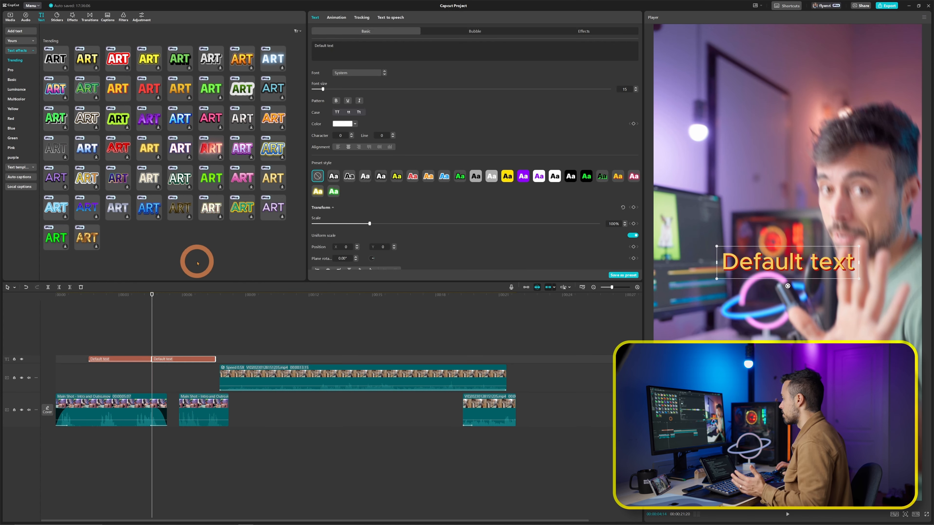
Step: Generate auto captions for the timeline with the spoken language set to English
mouse_move(167, 296)
mouse_down()
mouse_move(185, 297)
mouse_move(162, 297)
mouse_up()
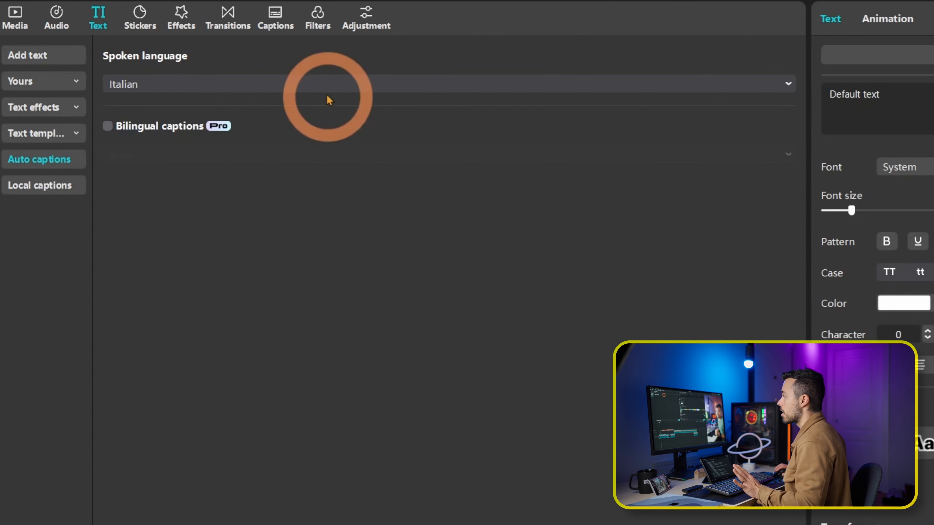
click(336, 88)
scroll(332, 154, down, 2)
scroll(327, 147, up, 2)
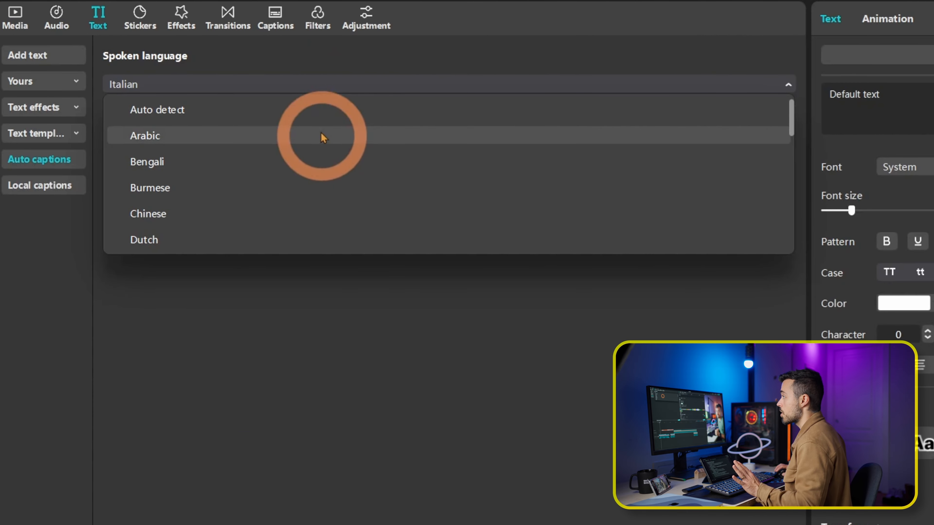
click(323, 116)
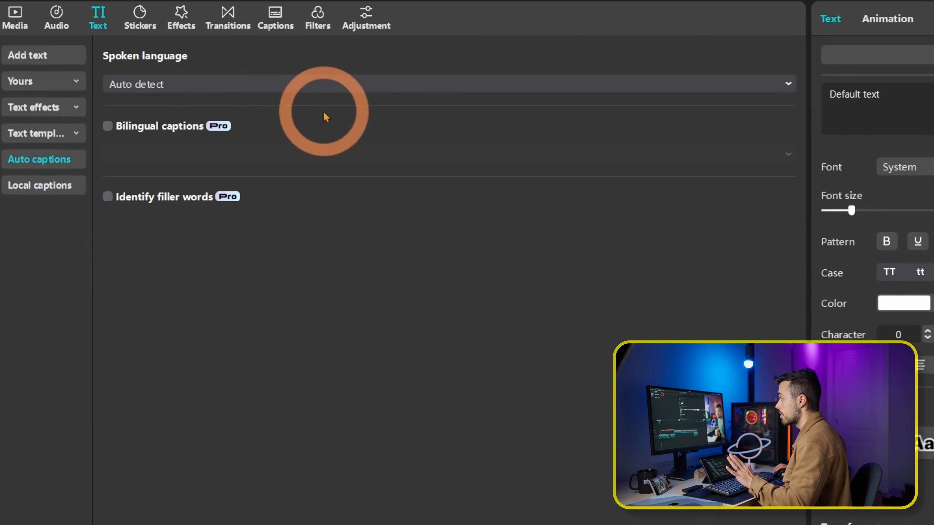
click(290, 275)
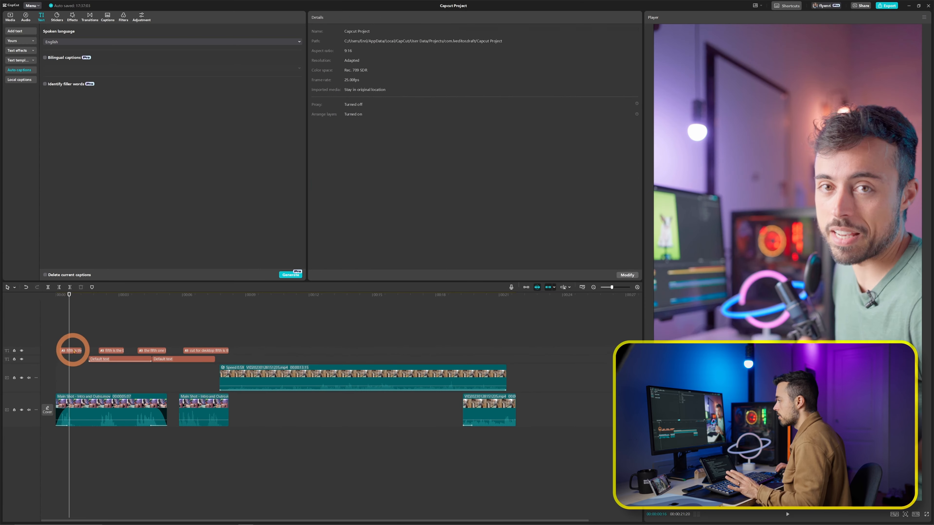
Step: Select the first generated caption and review the caption list, text formatting and available caption animations
click(75, 351)
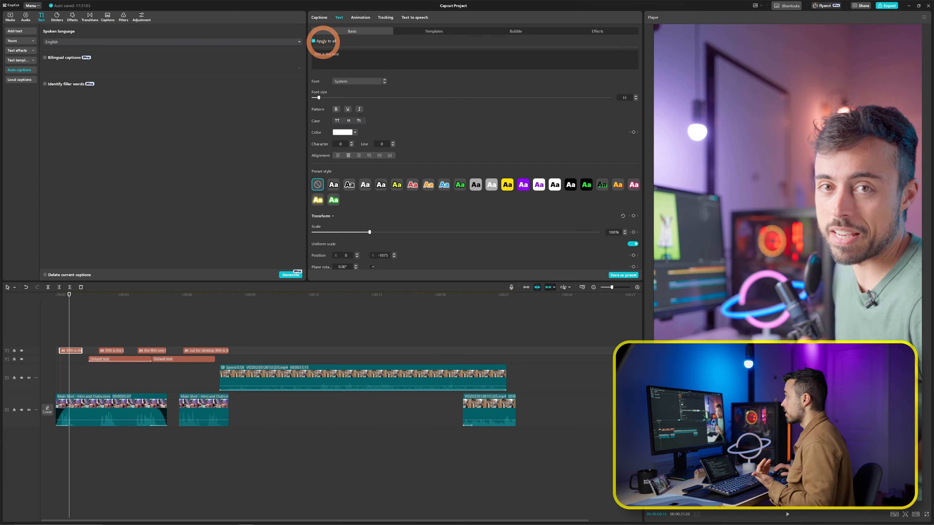
click(323, 21)
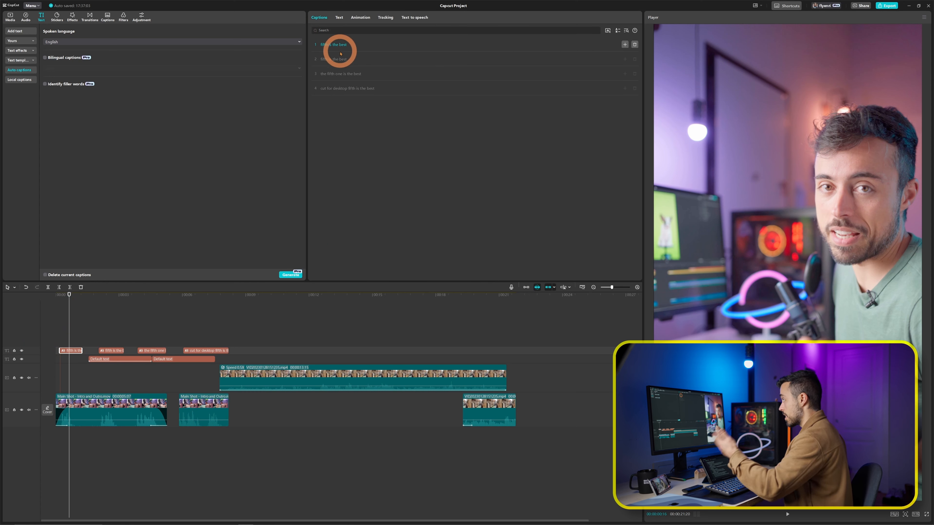
click(340, 18)
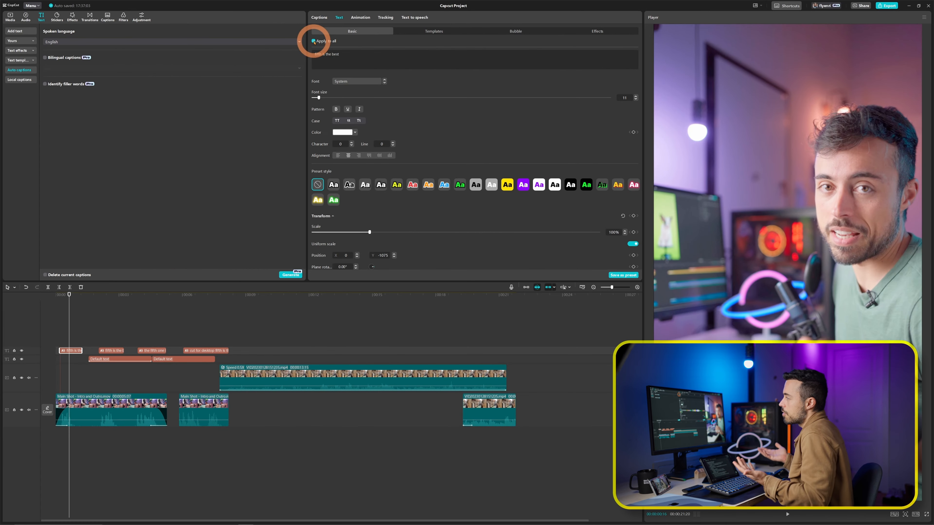
click(364, 19)
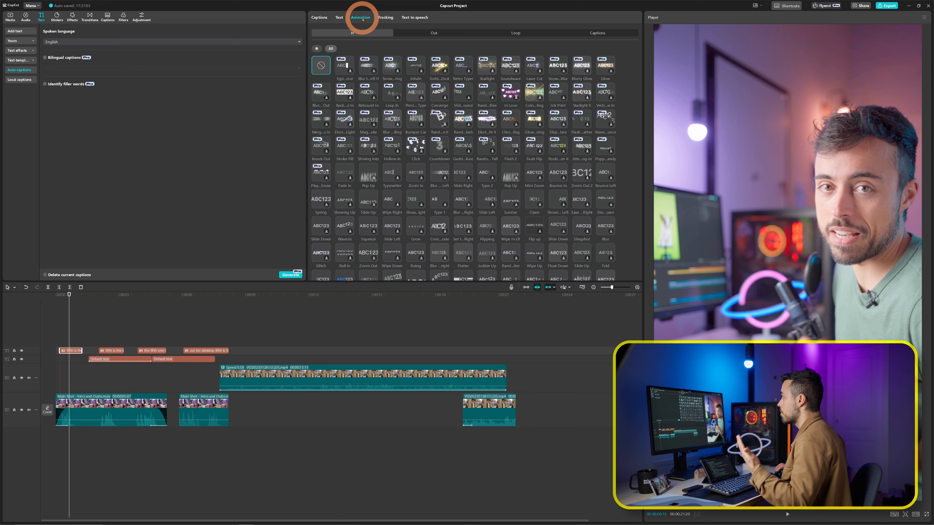
click(602, 35)
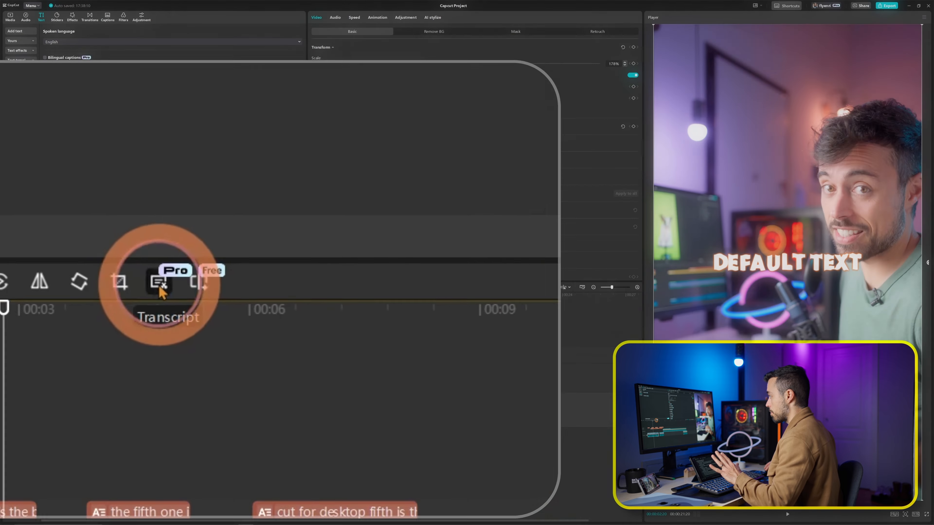
Step: Open the transcript of the first Main Shot clip and scrub through its suggested pause removals
click(166, 282)
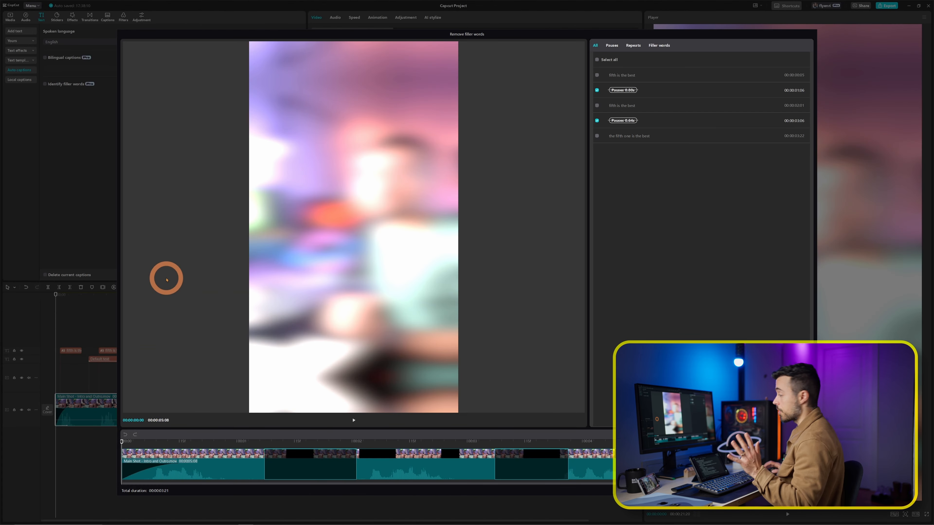
drag(154, 444, 430, 452)
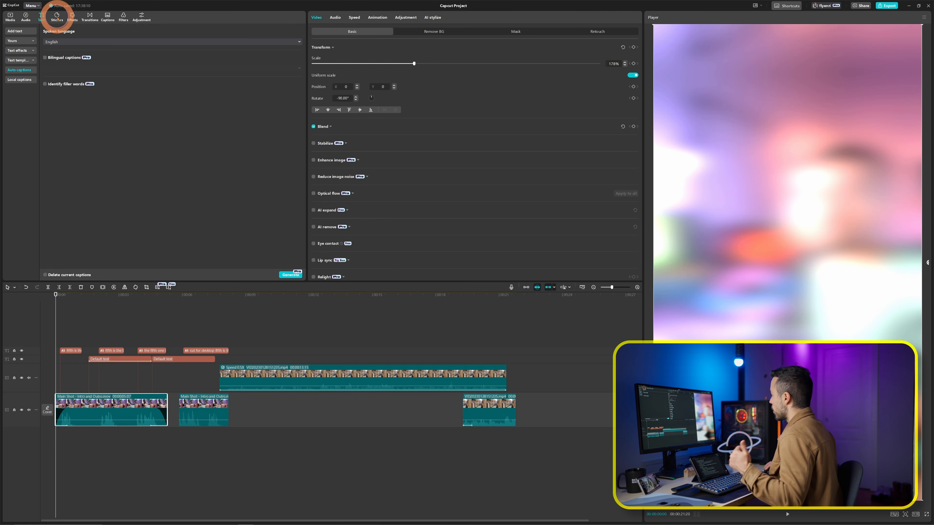
Step: Add two Emoji stickers, one at the timeline start and the eyes emoji over the second Main Shot clip
click(57, 17)
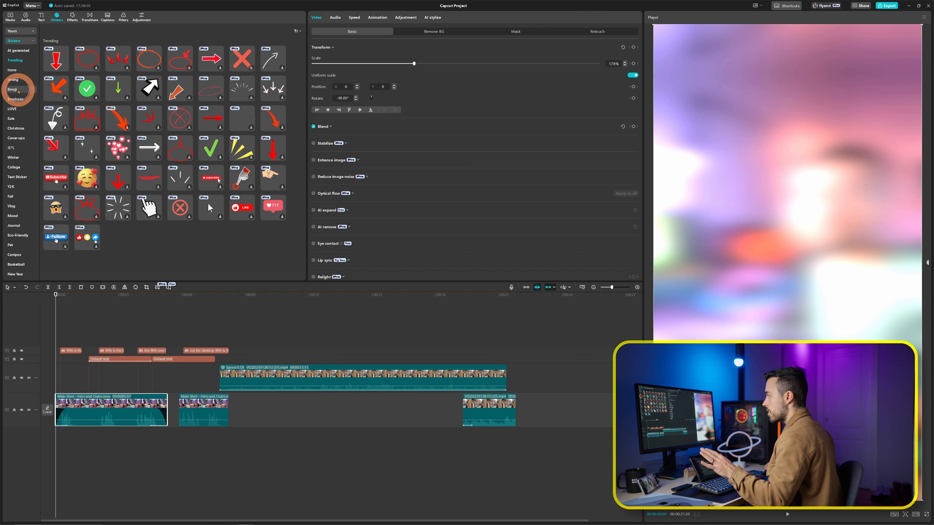
click(19, 89)
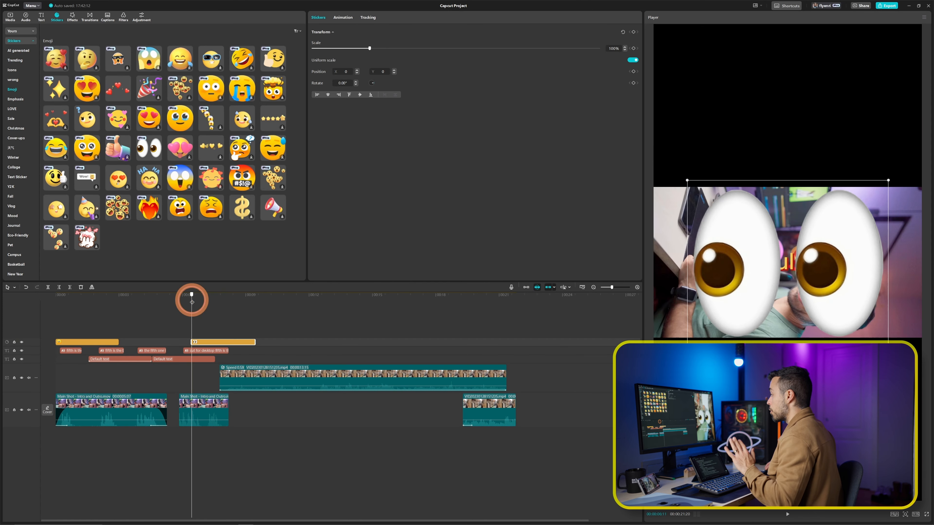
Step: Scale the eyes sticker to about 45% and move it to the upper middle of the frame over the canal footage
drag(190, 297, 228, 297)
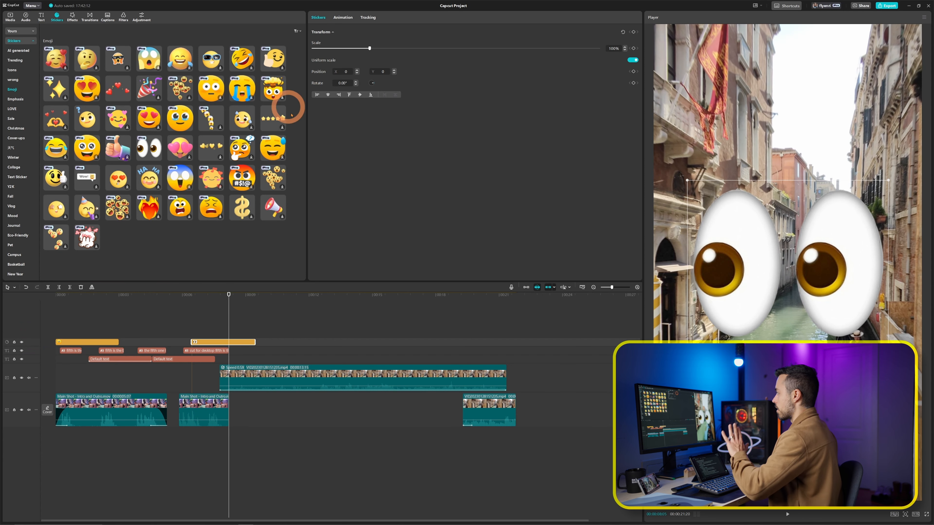
drag(689, 179, 728, 163)
drag(766, 188, 768, 185)
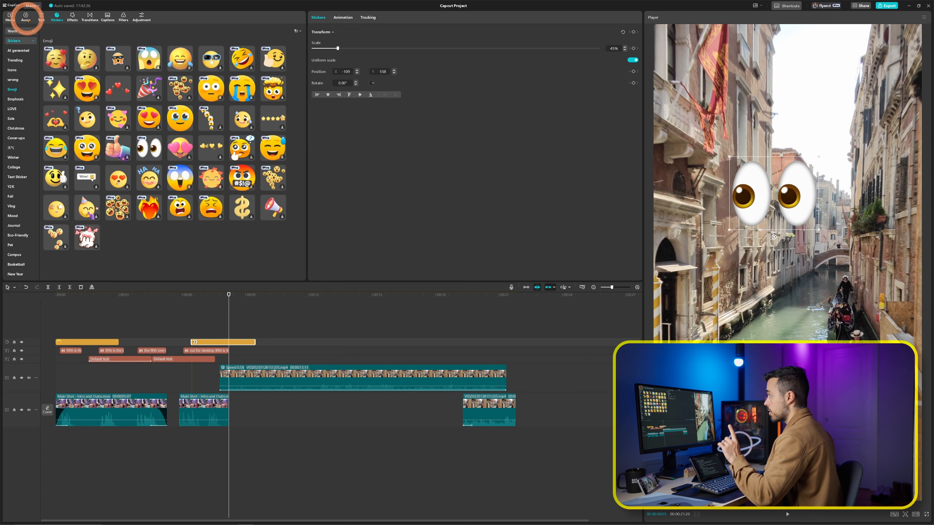
Step: Add the Trap music track Fresh Hip Hop and move it to the start of the timeline
click(26, 17)
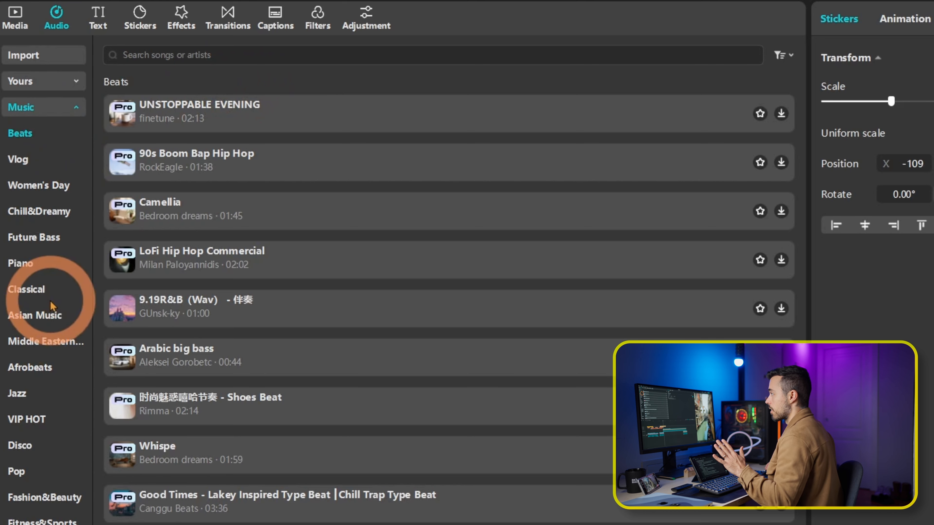
scroll(48, 306, down, 2)
click(15, 514)
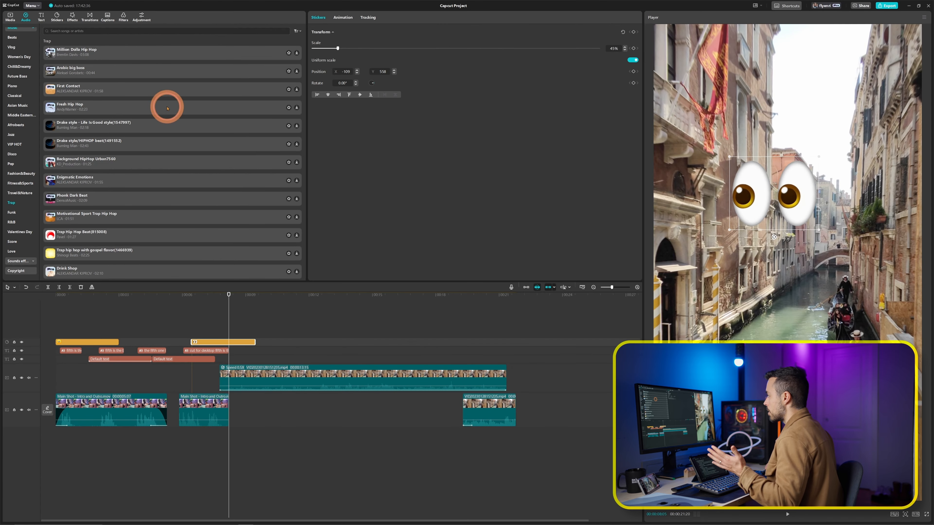
click(296, 108)
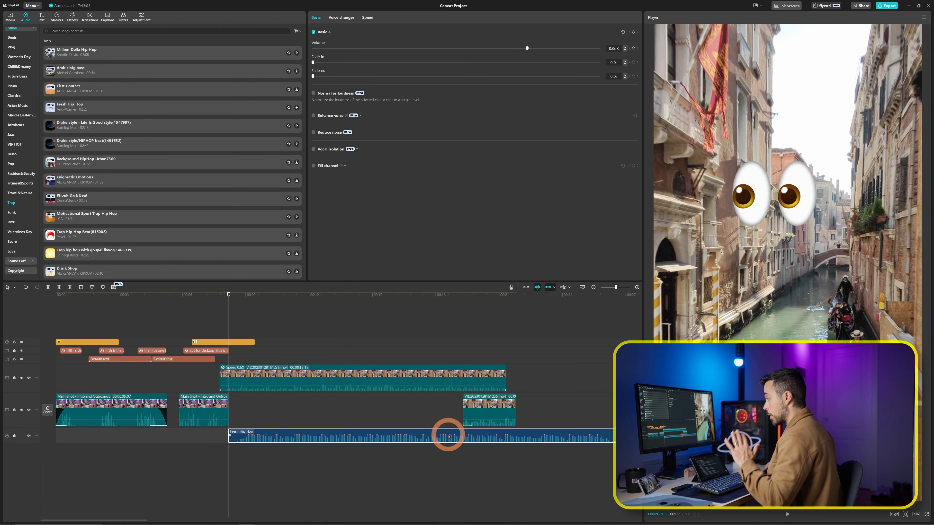
drag(453, 436, 246, 437)
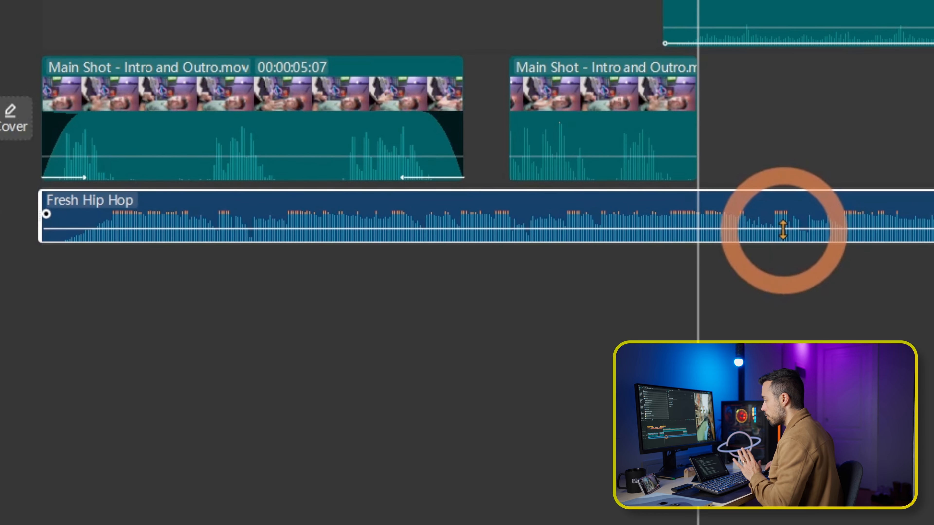
Step: Lower the Fresh Hip Hop track's volume to about -5.1 dB and give it a fade-in of about 1.2 s
mouse_move(782, 230)
mouse_down()
mouse_move(786, 206)
mouse_move(794, 233)
mouse_up()
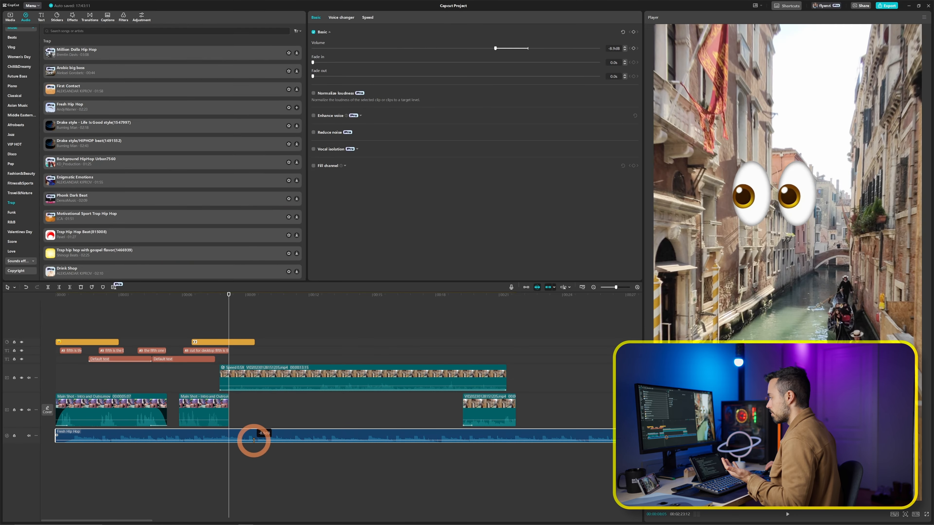
drag(253, 441, 254, 440)
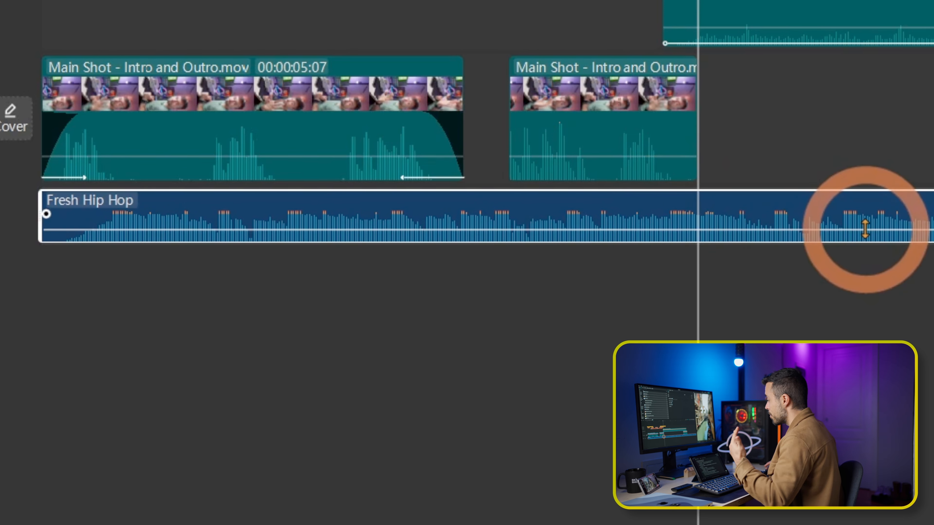
drag(865, 229, 862, 231)
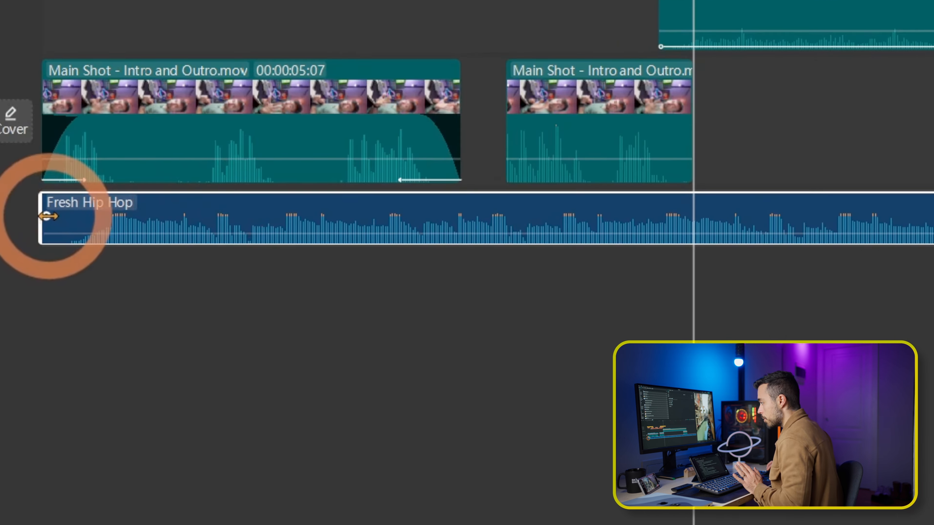
drag(57, 436, 74, 436)
drag(247, 217, 149, 215)
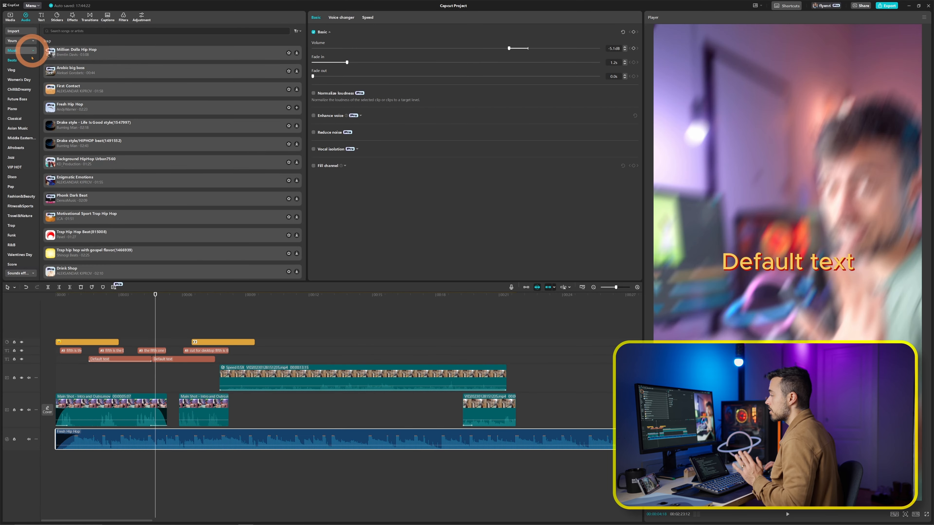
Step: Browse the Trending sound effects, the favorite music and the favorite sound effects
scroll(25, 48, up, 2)
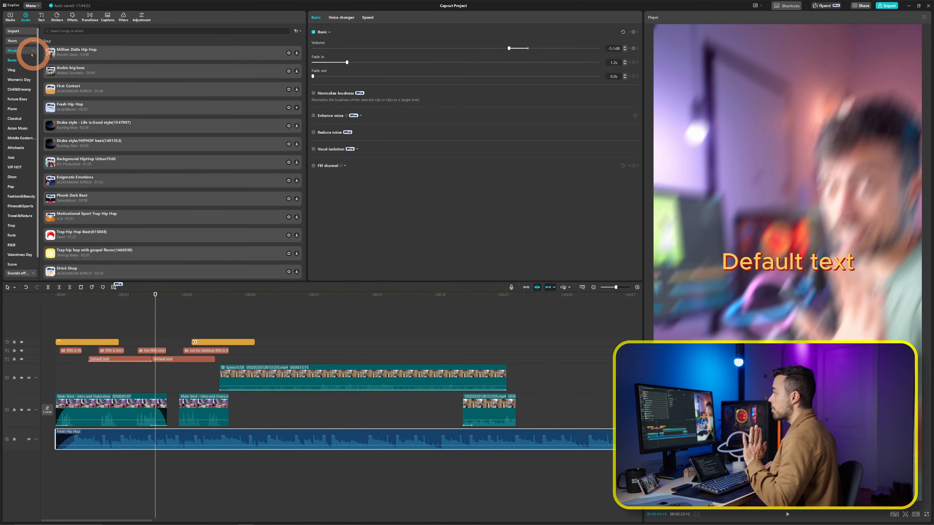
click(33, 52)
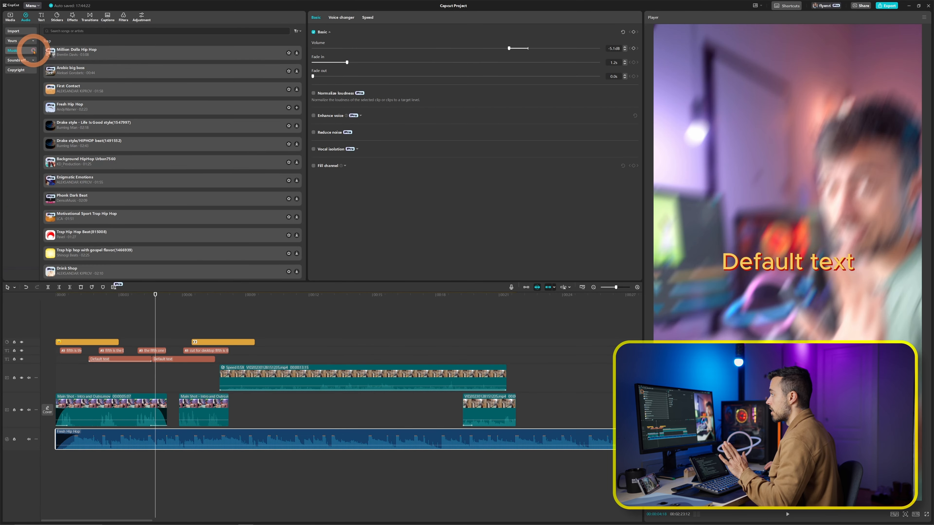
click(33, 61)
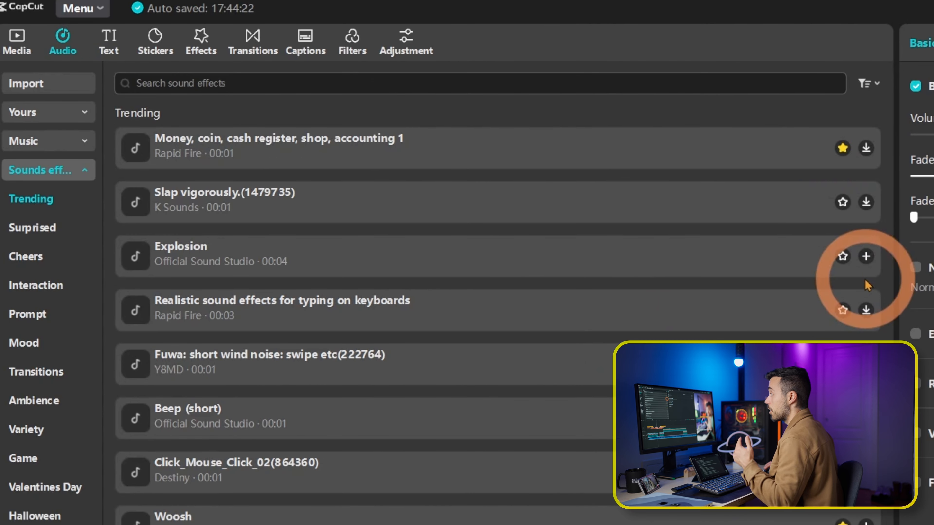
click(54, 117)
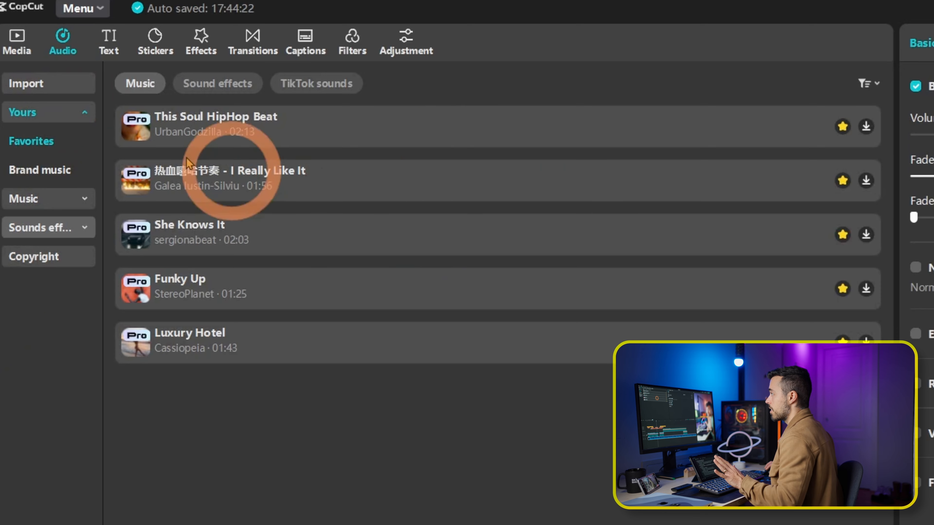
click(32, 141)
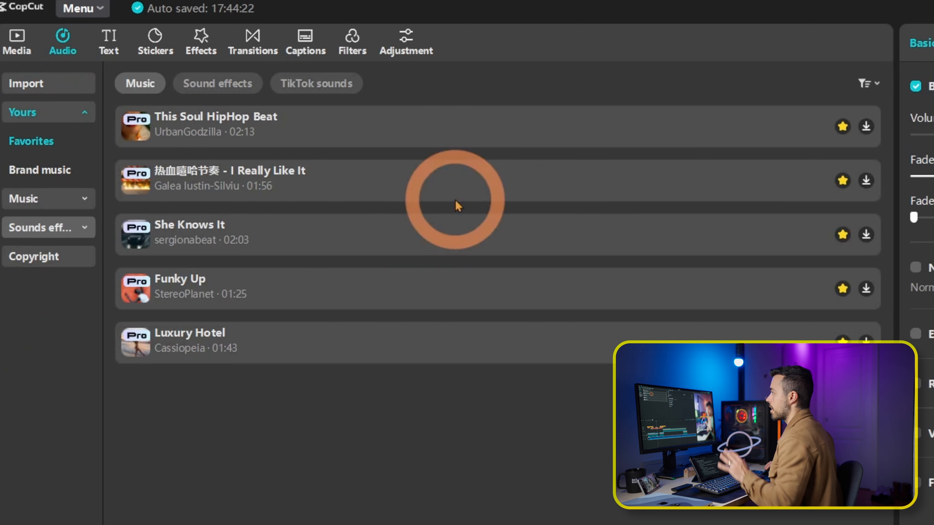
click(218, 83)
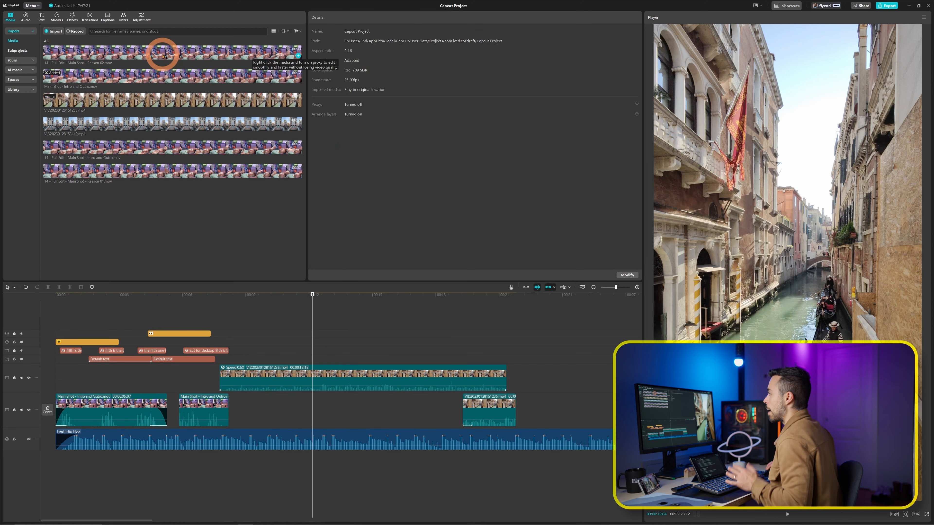
Step: Overlay the Reason 02 clip on a new track above the canal footage, rotated -90° and scaled to 64% in the frame's upper-left corner
drag(161, 52, 284, 333)
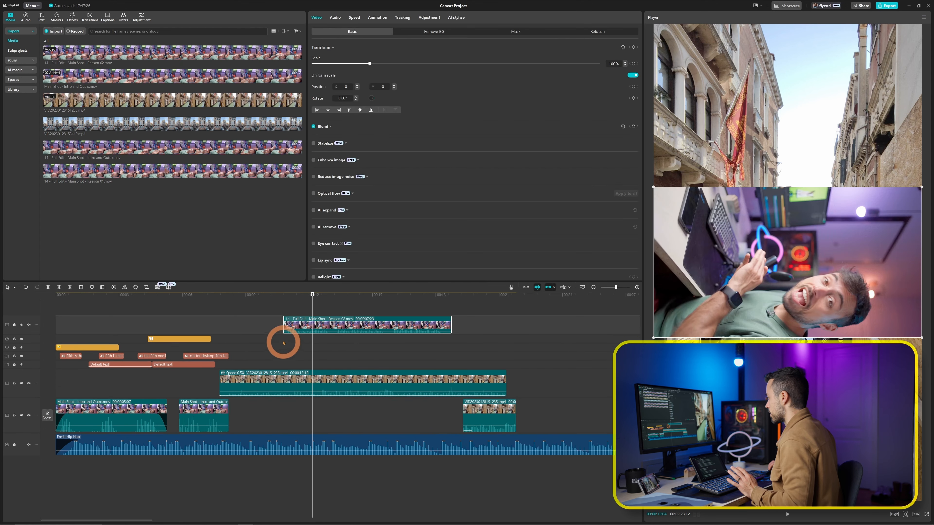
click(354, 313)
drag(333, 294, 375, 301)
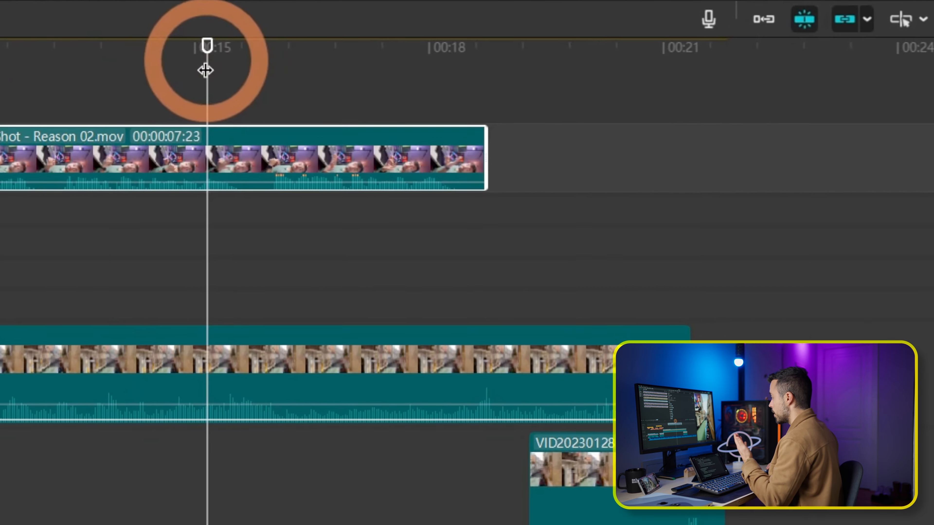
Step: Extract the Reason 02 clip's audio to a separate track and delete its video clip
click(351, 309)
right_click(167, 145)
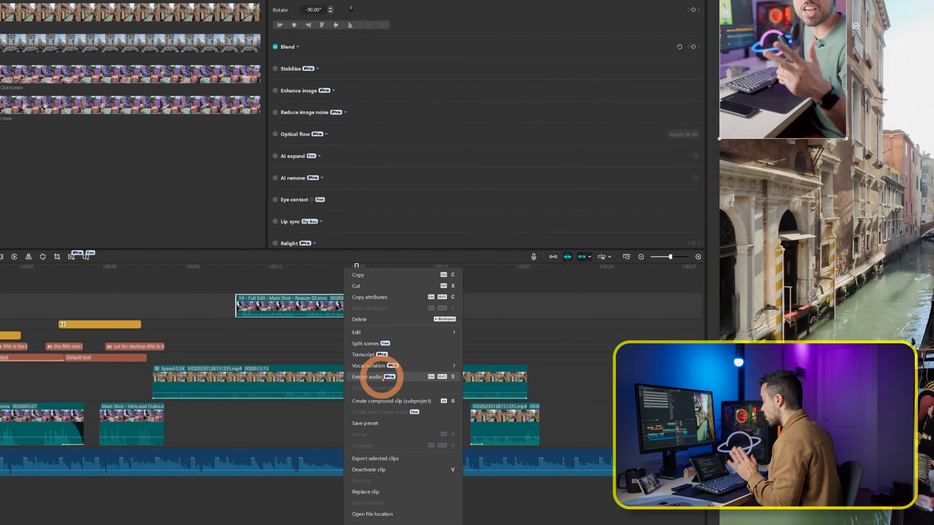
click(381, 357)
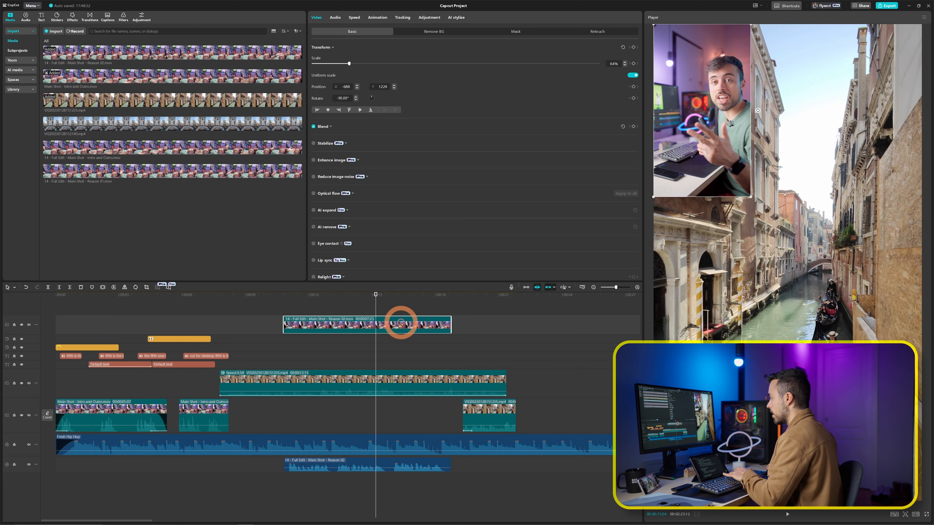
key(BackSpace)
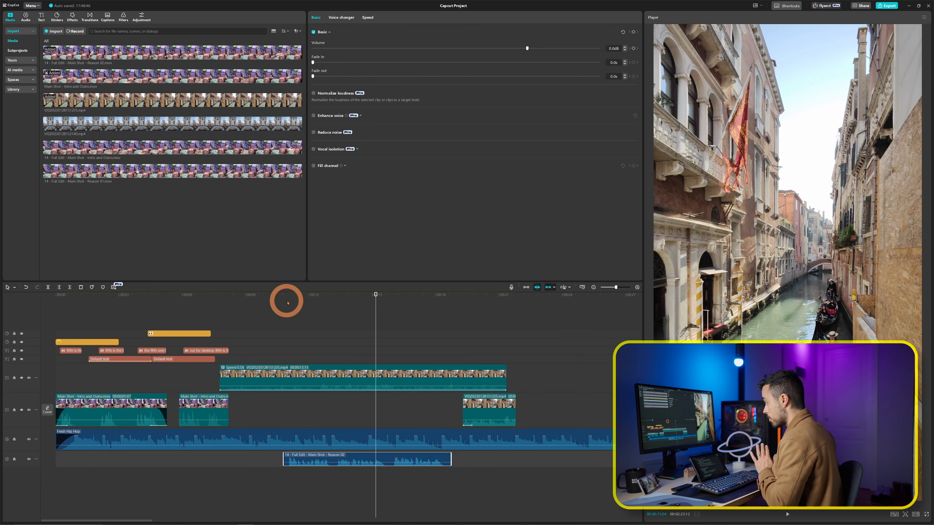
drag(309, 297, 378, 302)
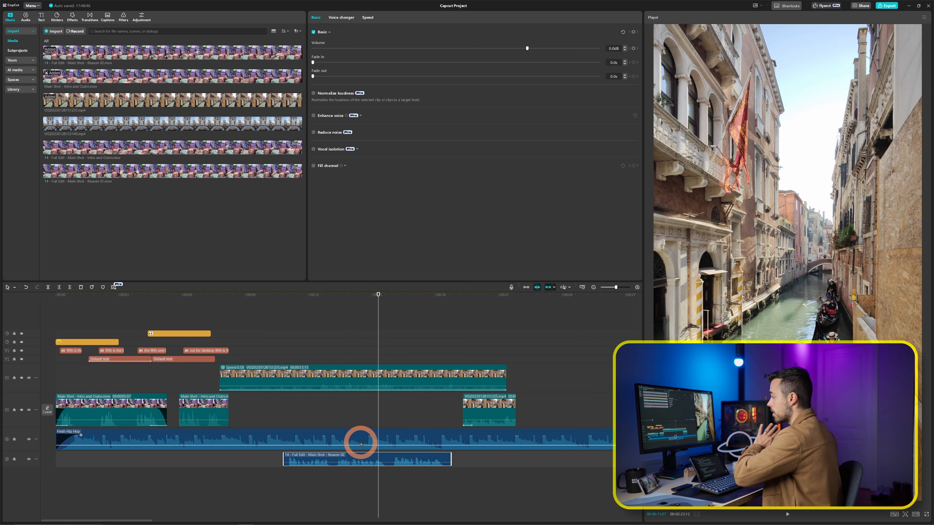
Step: Add the walking dog sticker from the Pet category and place it at the start of the brick building clip
click(296, 296)
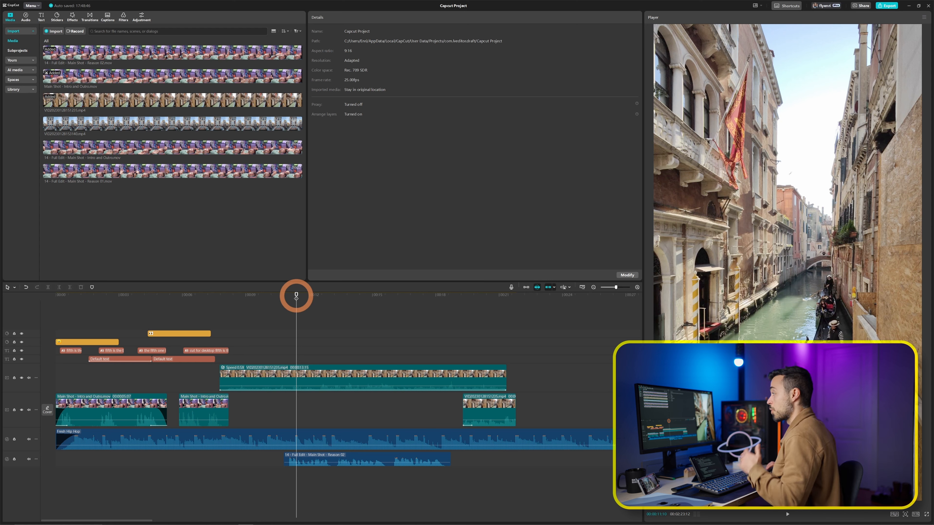
click(57, 16)
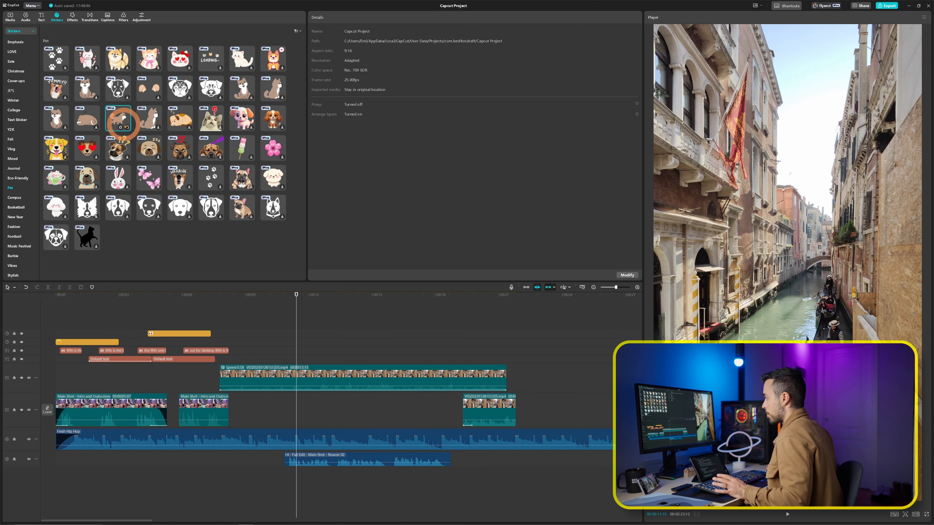
drag(119, 119, 323, 338)
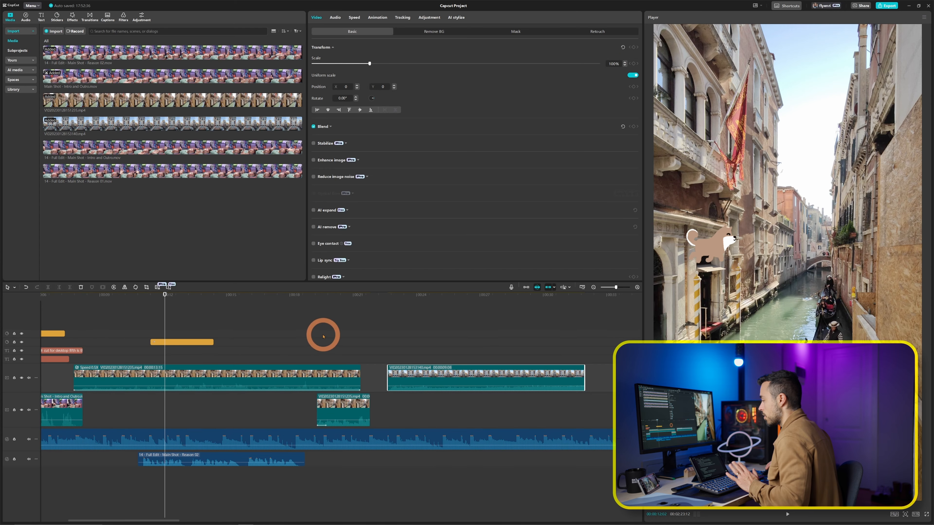
drag(205, 340, 411, 335)
click(388, 297)
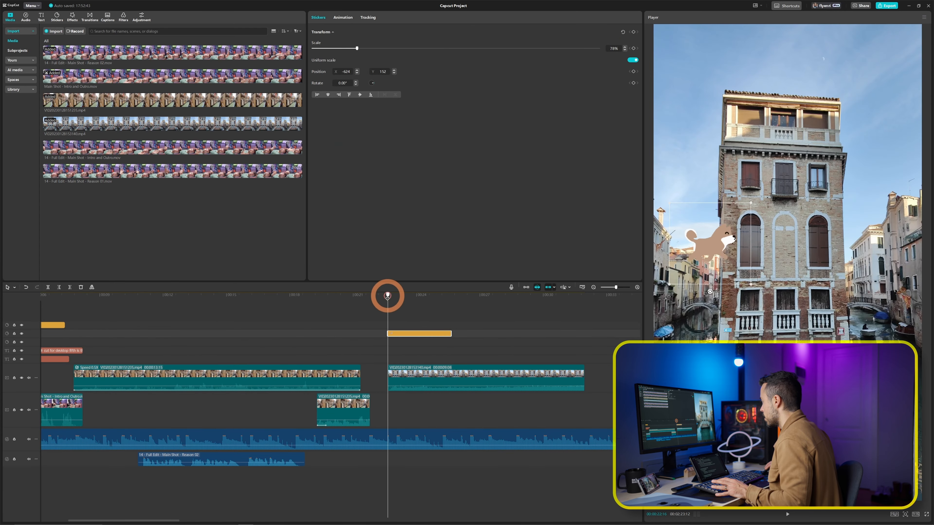
Step: Scale the dog sticker to 50%, tilt it 3.76° and stand it on the left end of the building's roof
scroll(445, 342, right, 3)
drag(761, 203, 743, 85)
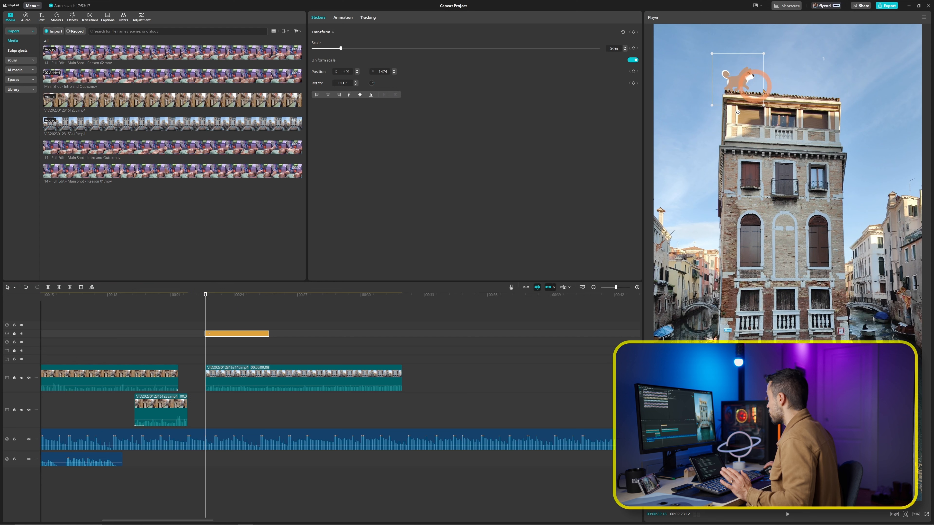
drag(738, 112, 740, 86)
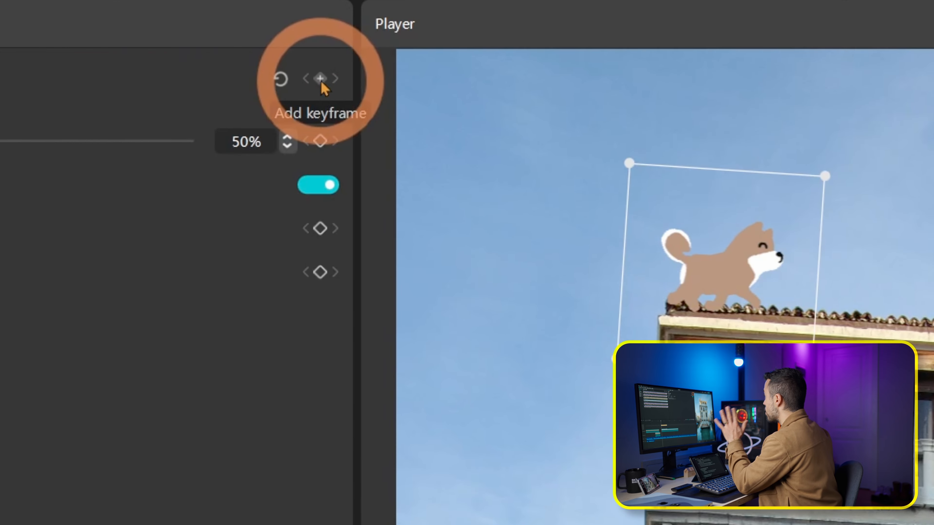
Step: Keyframe the sticker's transform at its start, and near its end move it along the roof to about X 323, Y 1420
click(634, 32)
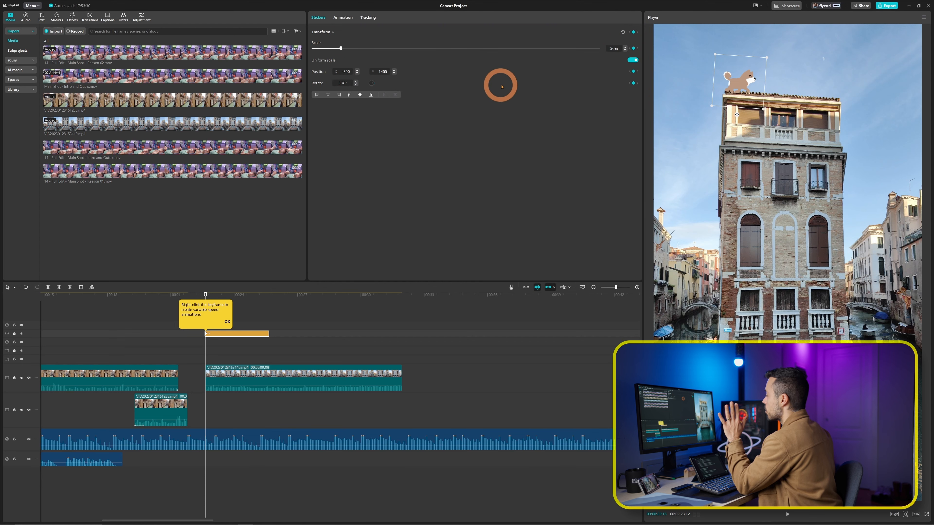
drag(206, 295, 266, 301)
drag(737, 86, 827, 92)
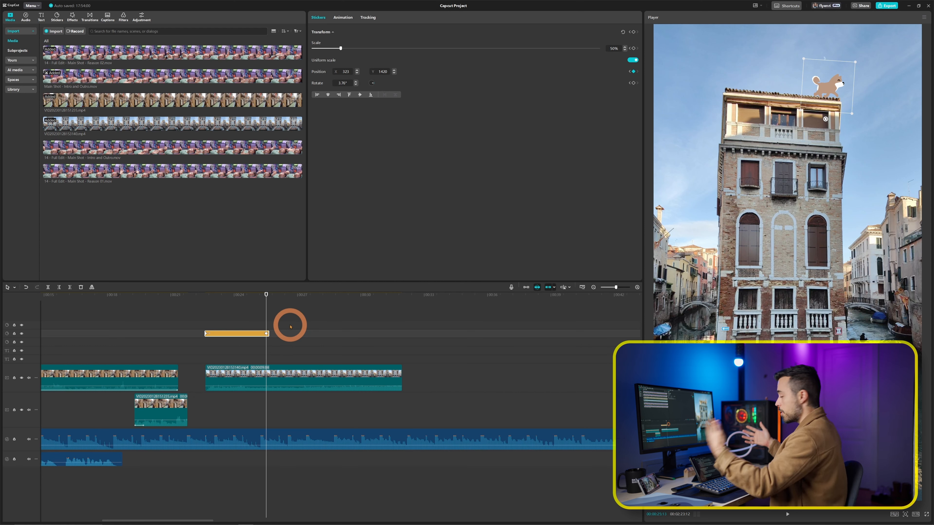
Step: Play back the dog sticker's walk across the roof from its first keyframe
click(206, 294)
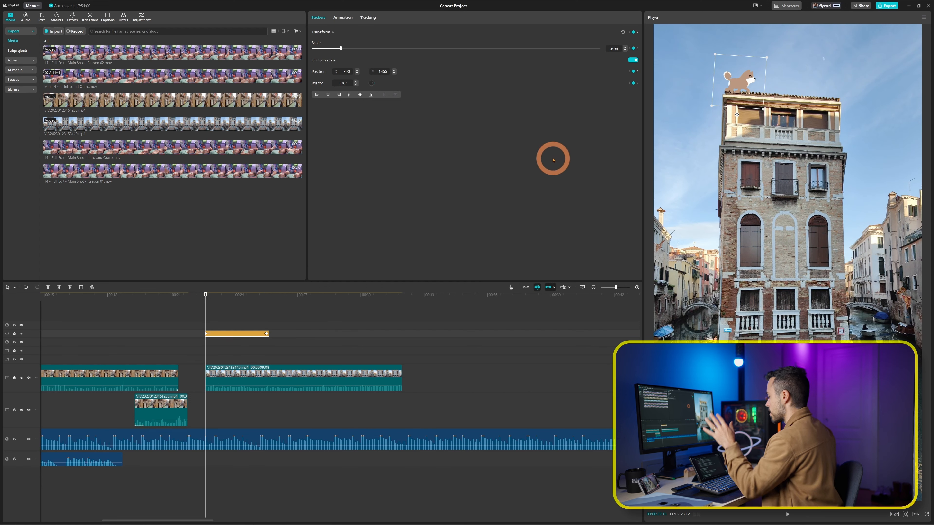
key(space)
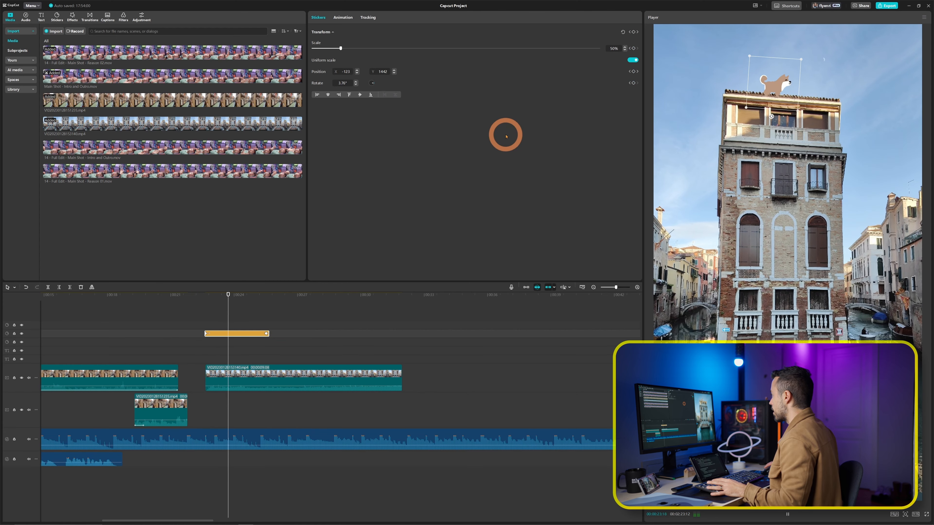
key(space)
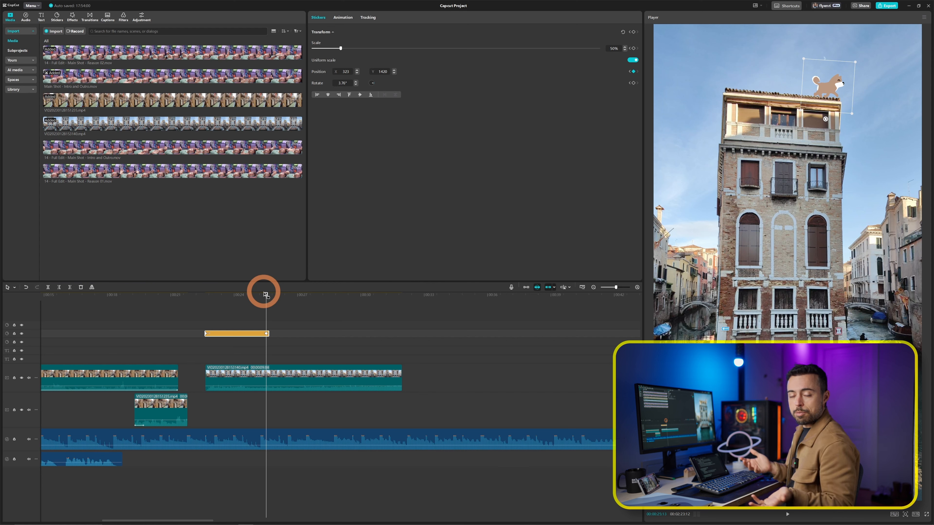
Step: Show the variable speed animation graph between the dog sticker's keyframes
drag(265, 294, 239, 302)
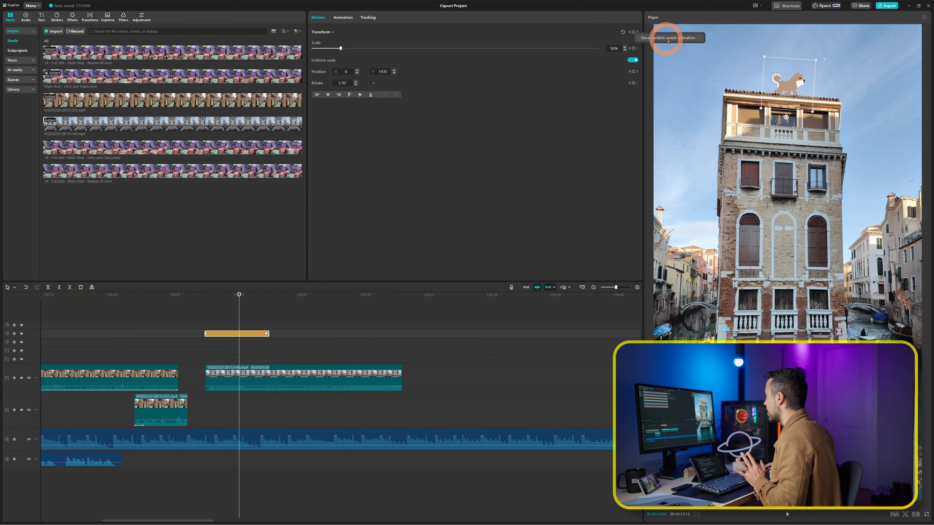
click(676, 39)
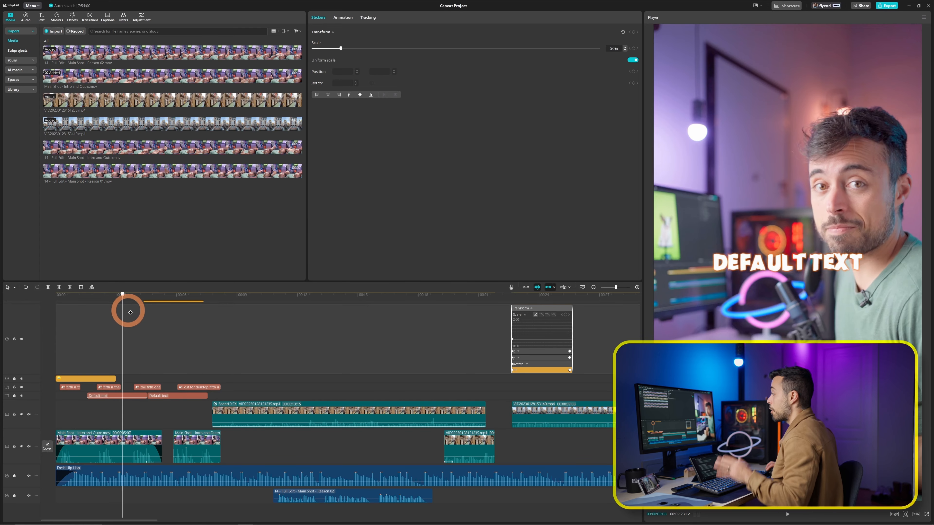
drag(125, 312, 91, 320)
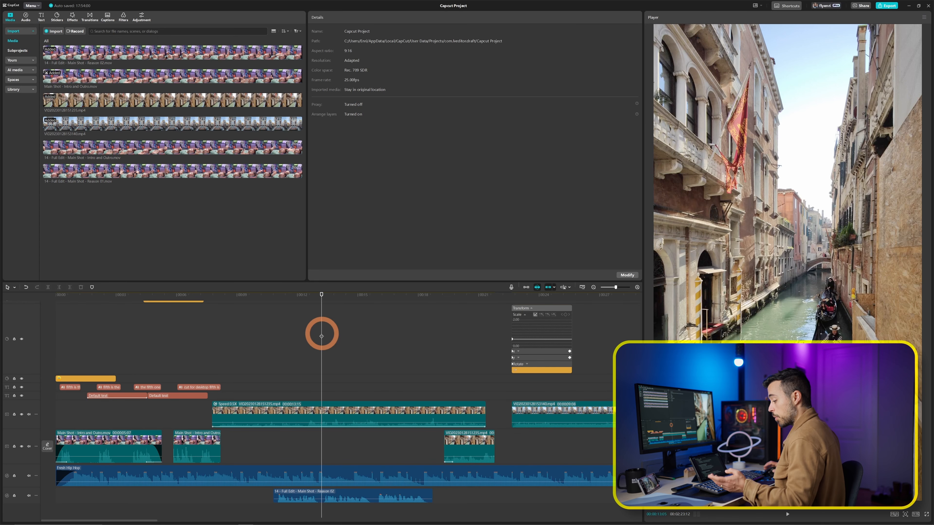
Step: Trim the Fresh Hip Hop track to the end of the building clip and set the export range's end point there
key(shift+z)
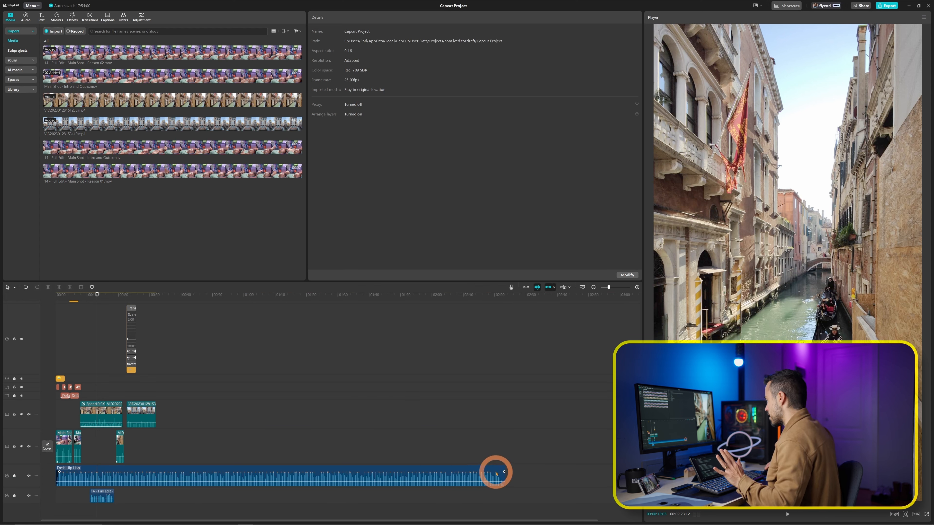
drag(504, 477, 154, 462)
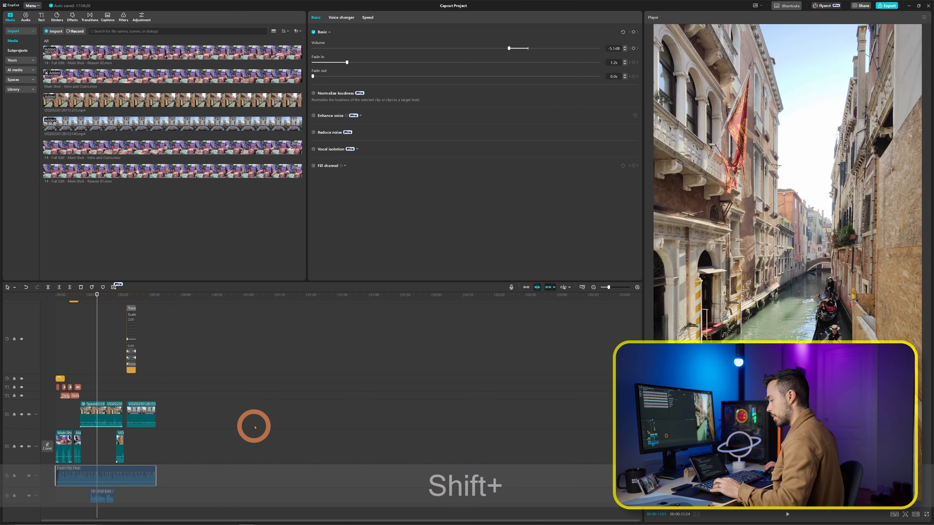
key(shift+z)
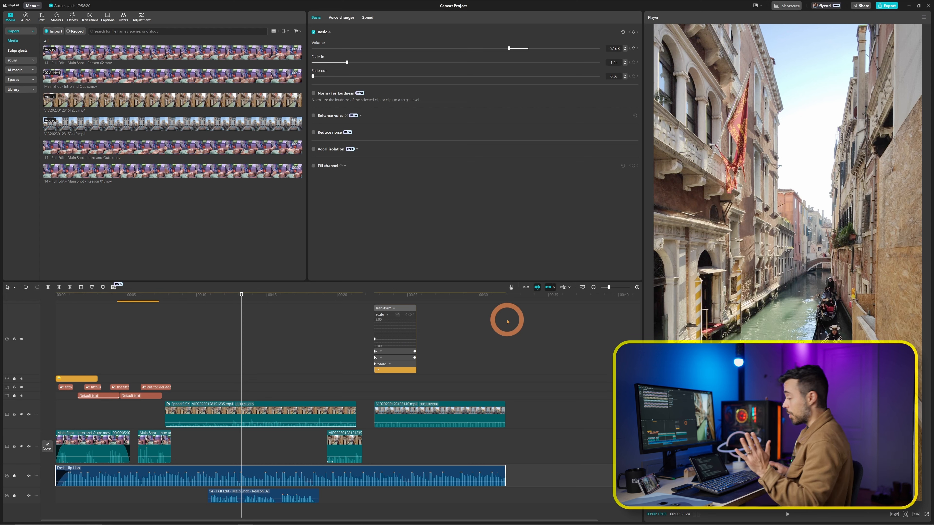
click(505, 295)
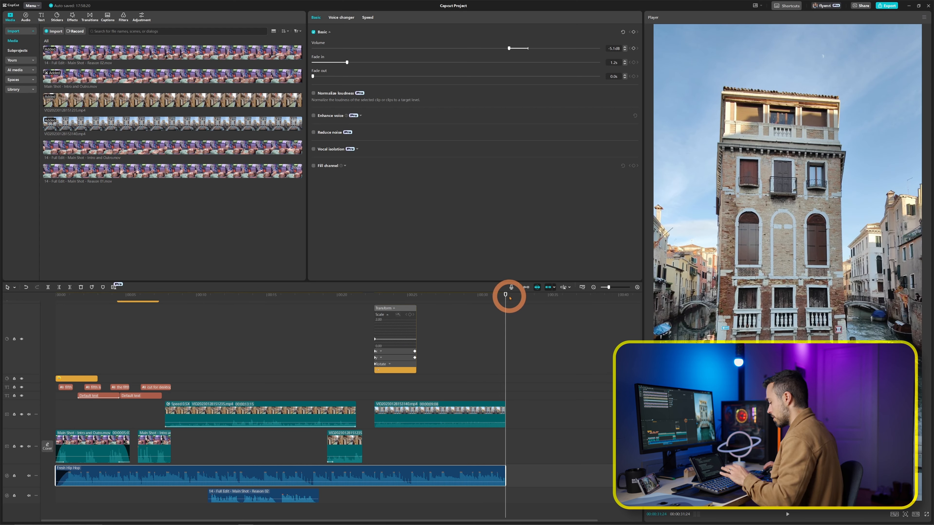
key(o)
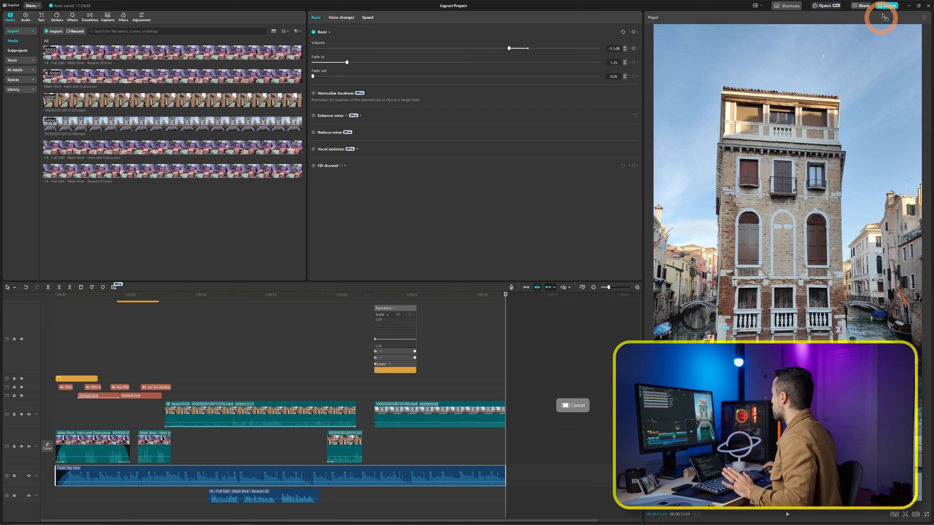
Step: Open the export settings and choose 1080P resolution with the Higher bit rate
click(886, 5)
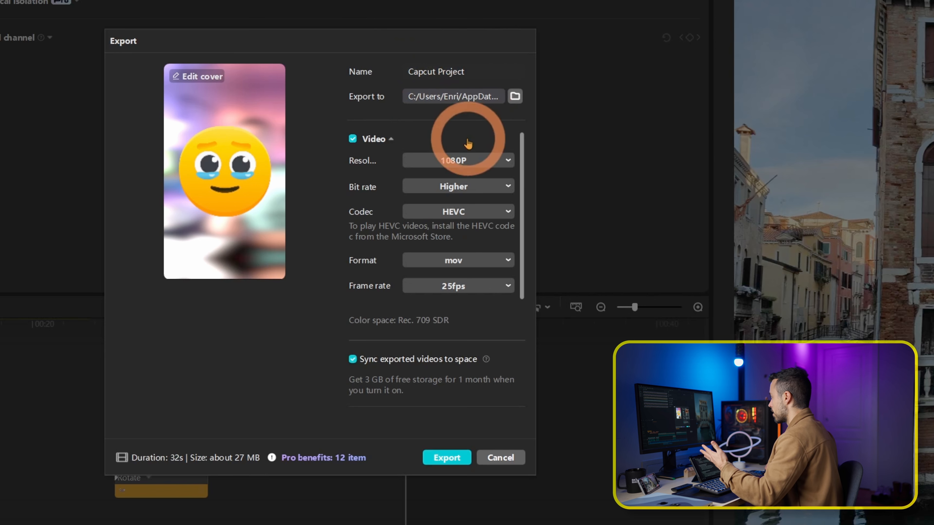
click(463, 160)
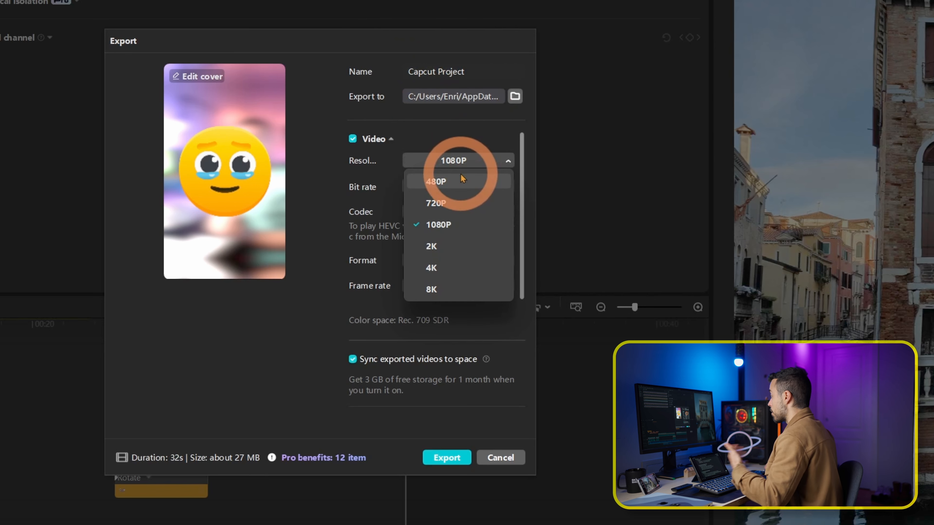
click(456, 224)
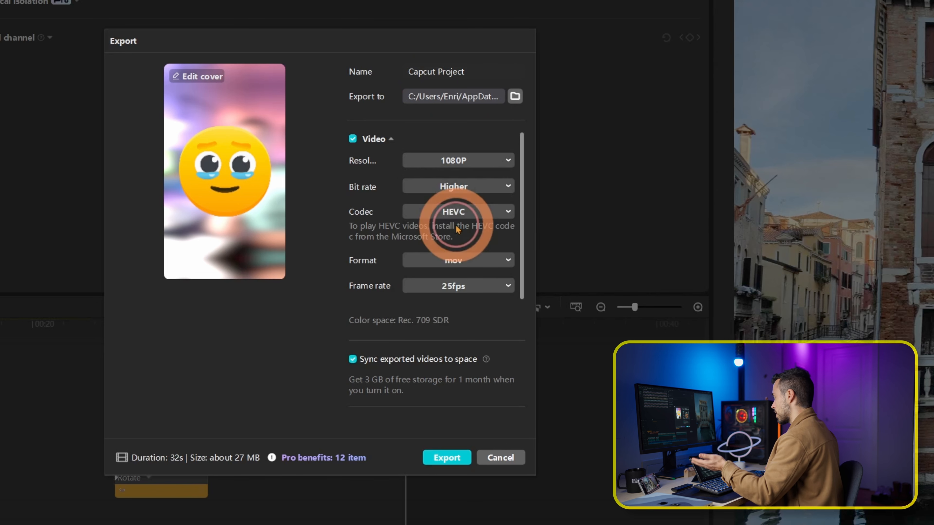
click(478, 192)
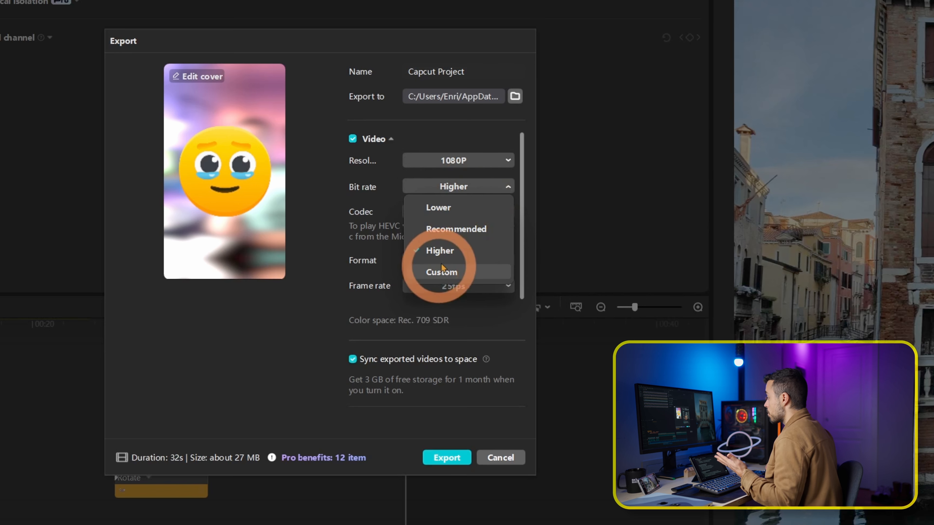
click(466, 187)
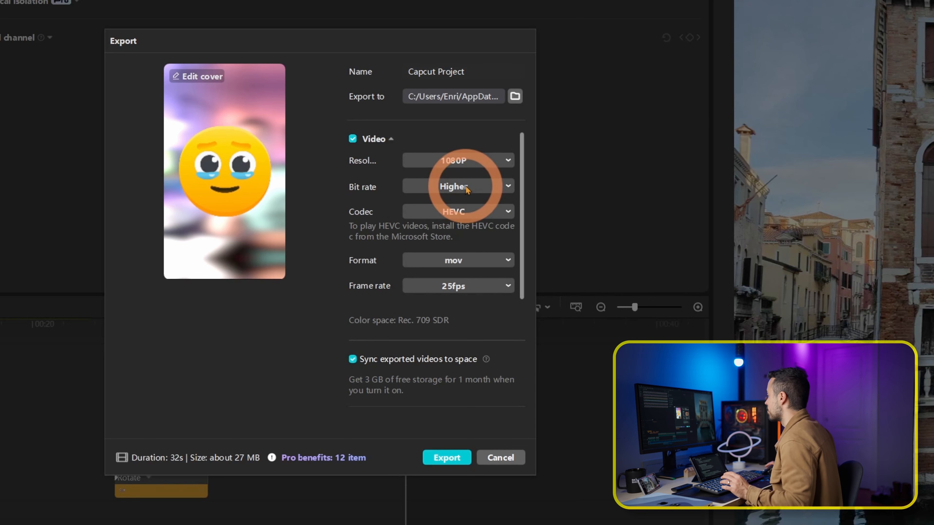
Step: Set the export codec to H.264 and the format to mp4, with a 25fps frame rate
click(462, 211)
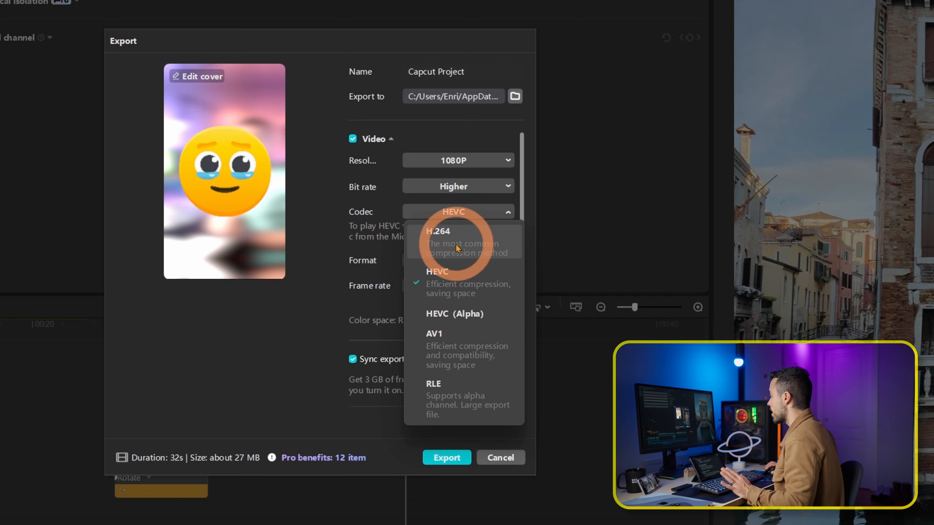
click(457, 248)
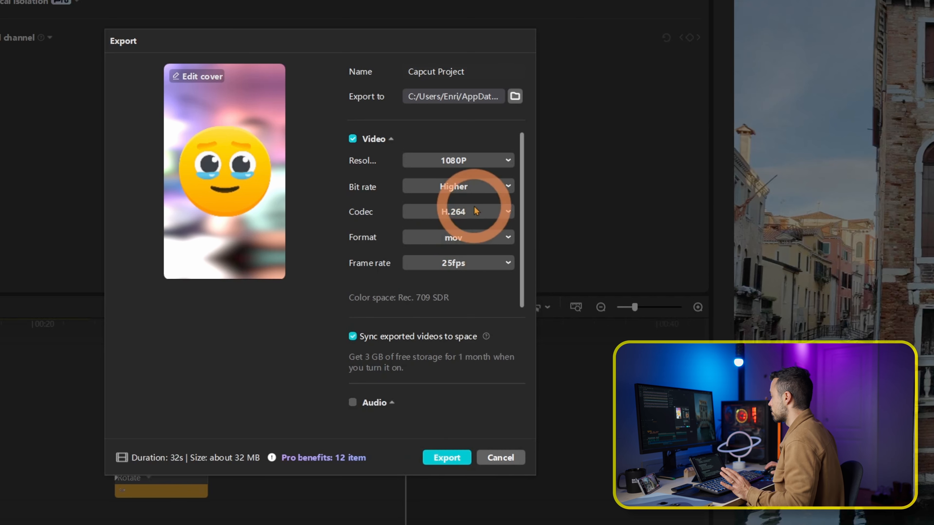
click(454, 237)
click(453, 276)
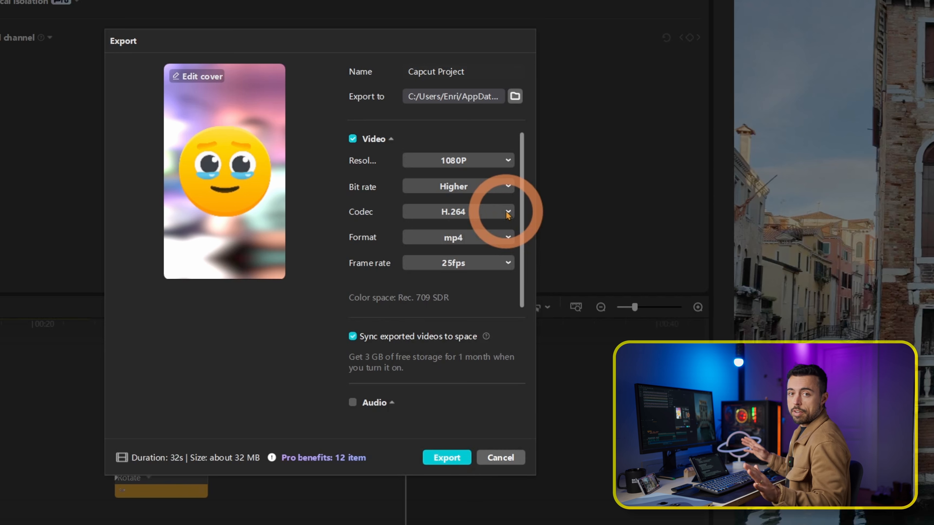
click(500, 264)
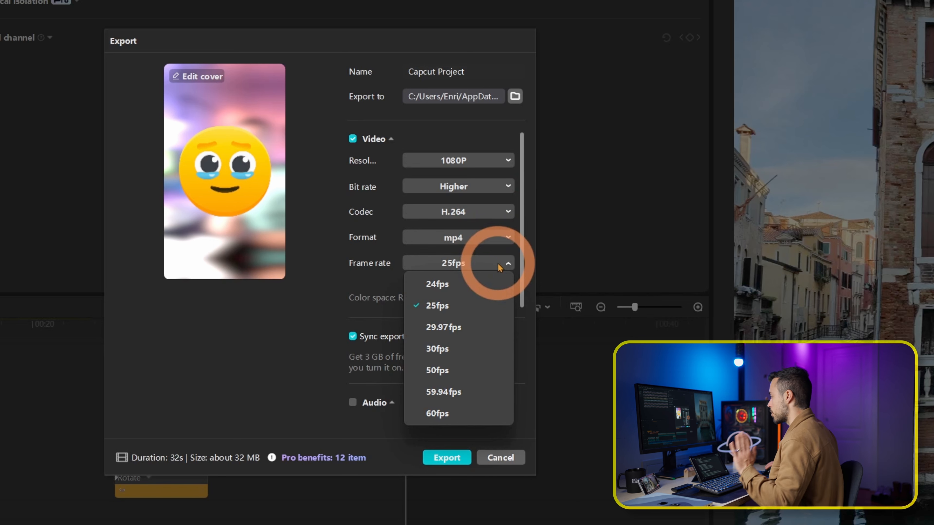
click(500, 267)
Step: Review the remaining export options and turn off syncing exported videos to space
scroll(436, 246, down, 5)
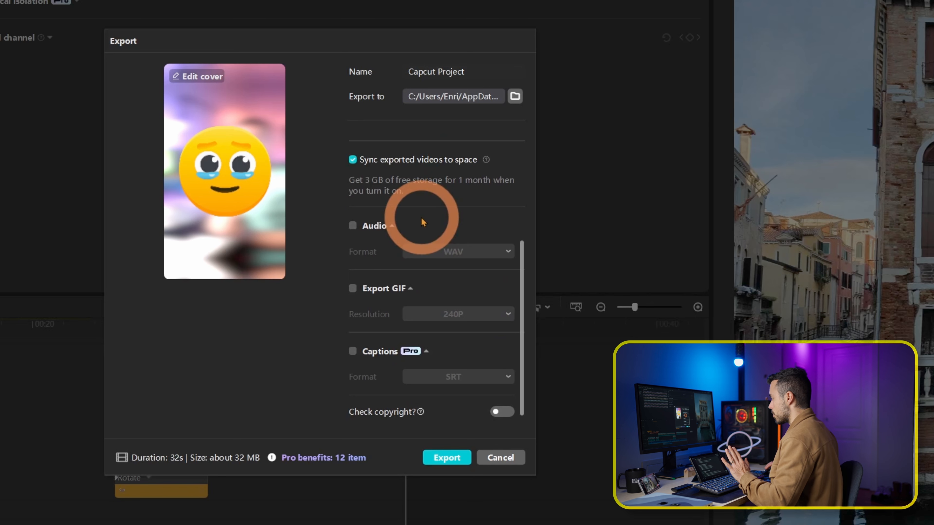
scroll(424, 216, up, 1)
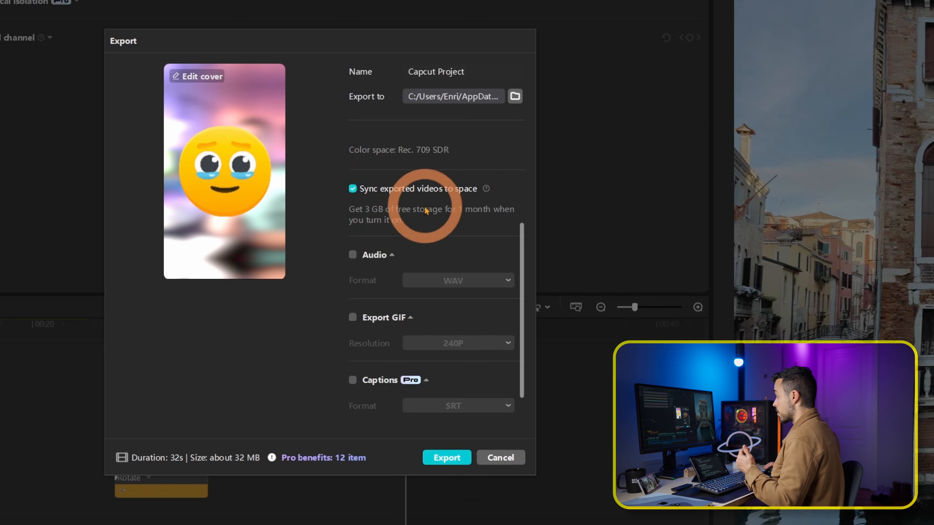
scroll(426, 213, down, 1)
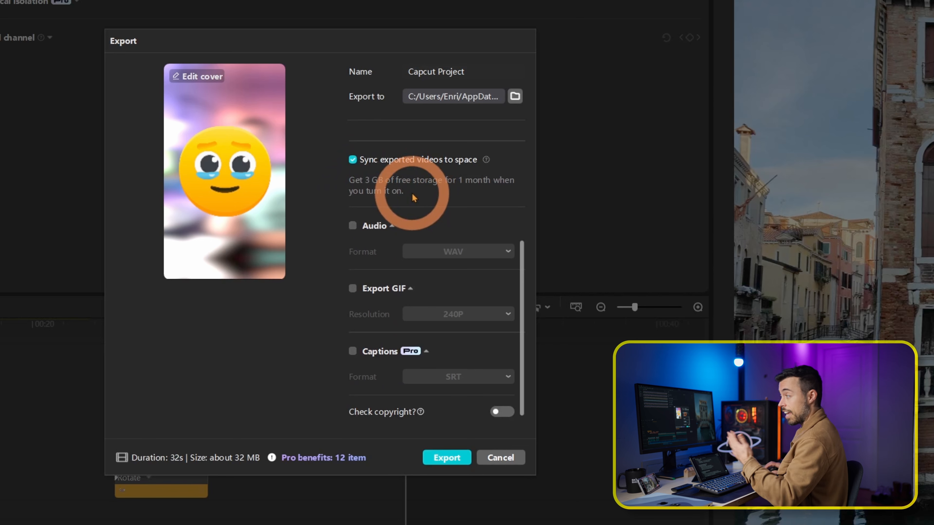
click(353, 159)
click(351, 188)
click(352, 188)
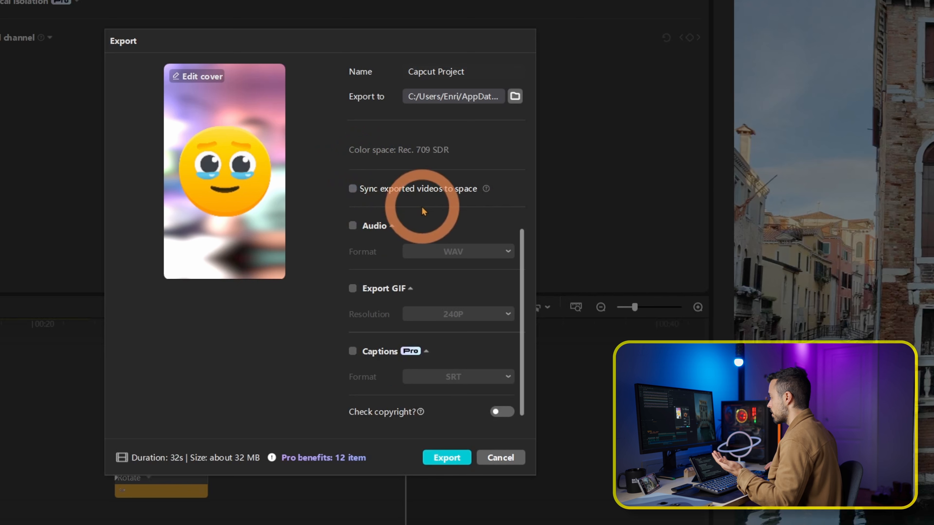
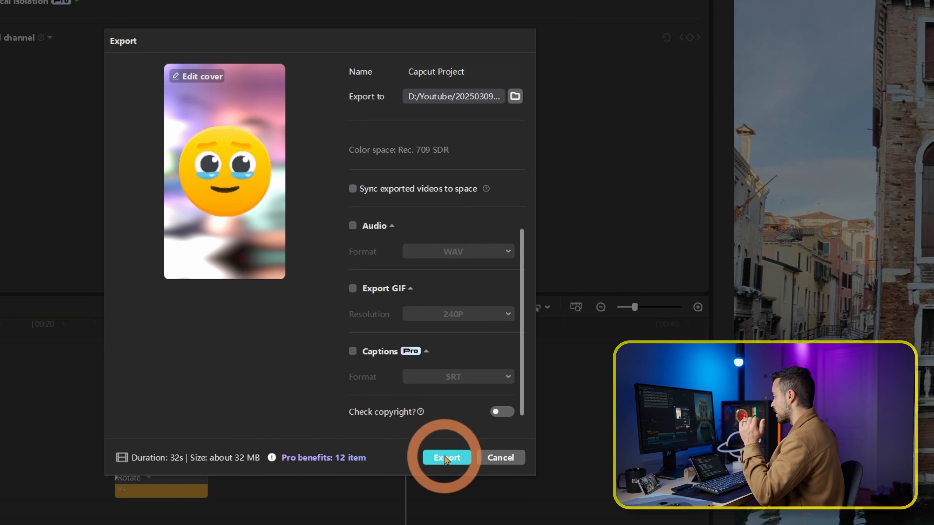
Step: Export the video to the 20250309_Capcut for Desktop Basics folder and open Capcut Project.mp4 from there
click(446, 459)
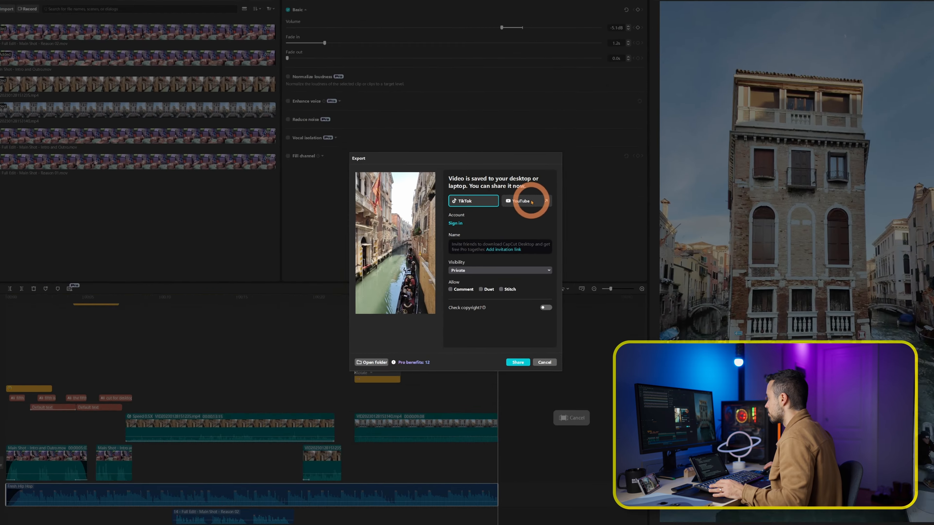
click(149, 456)
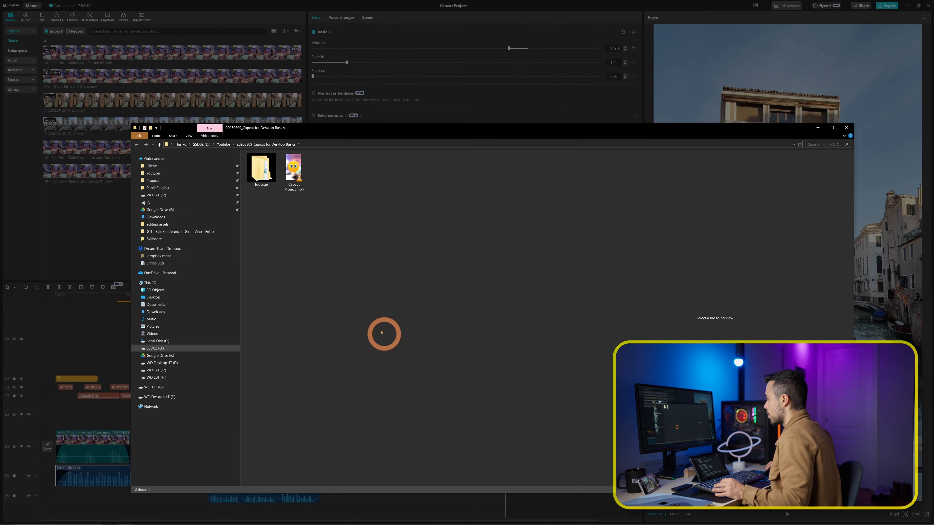
click(296, 181)
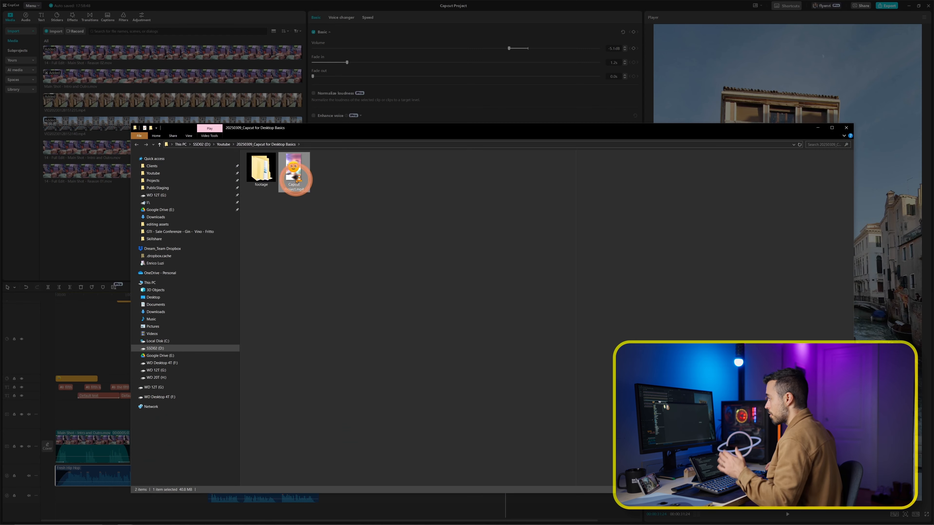
double_click(296, 180)
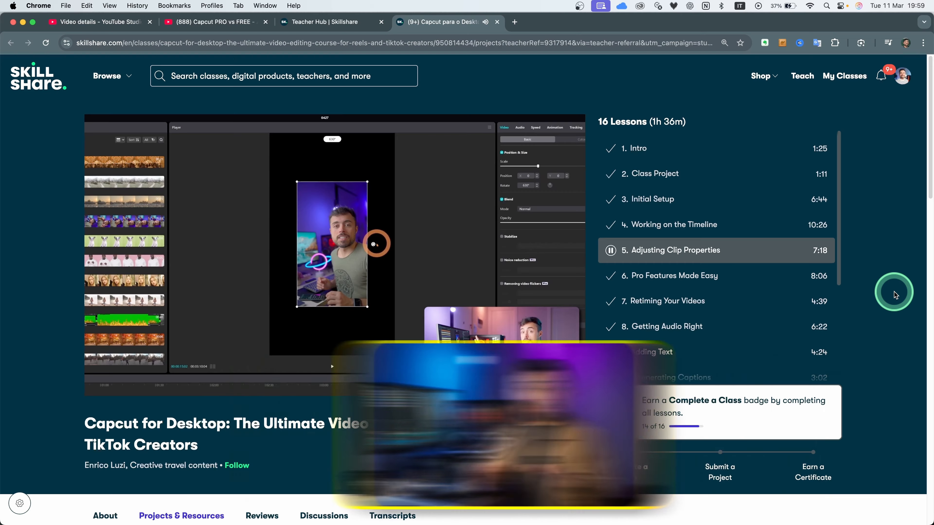
drag(85, 426, 195, 443)
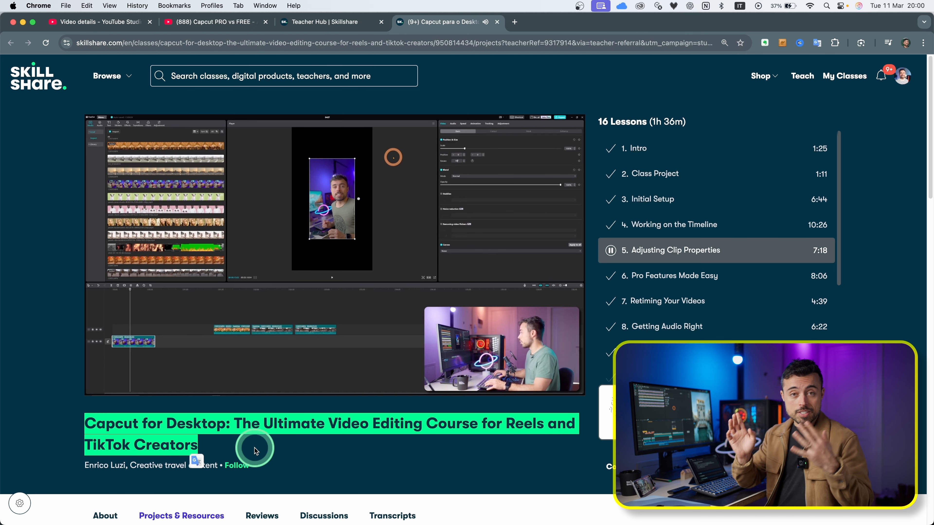
click(869, 333)
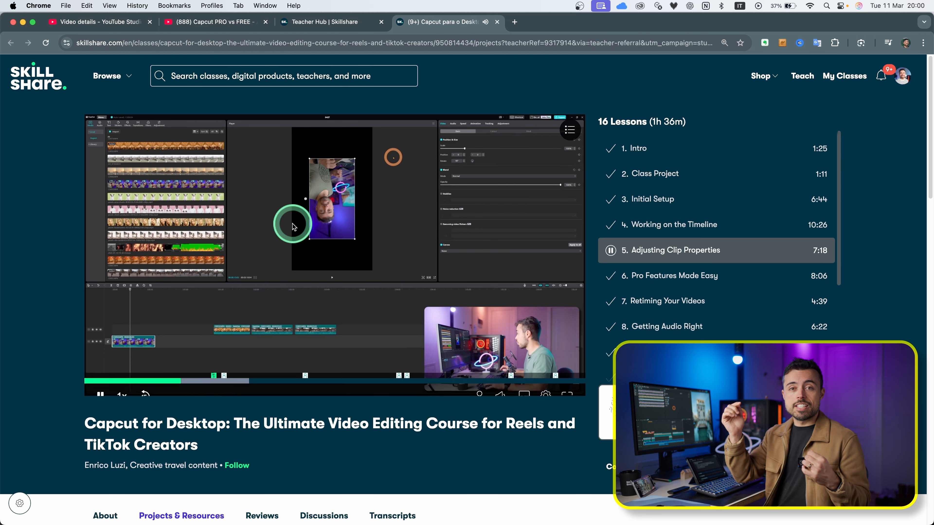